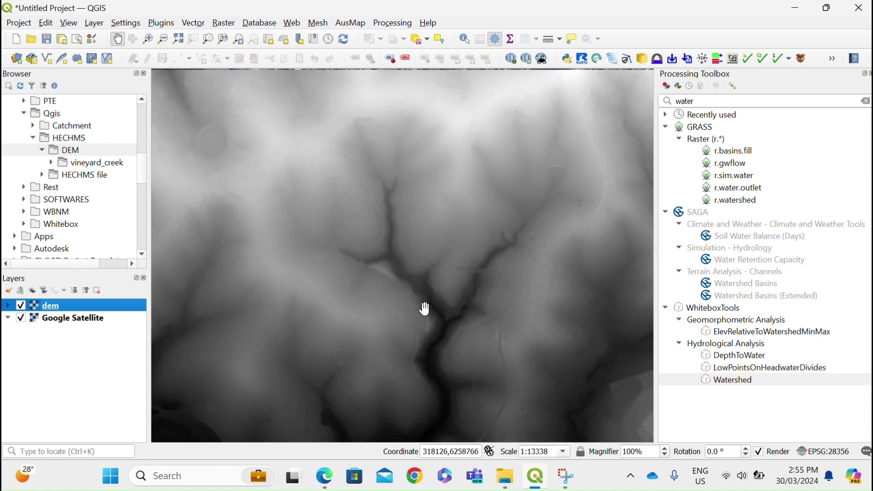
- Find the WhiteboxTools FillDepressionsWangAndLiu algorithm by searching for "fillde" and open it
{"action": "left_click_drag", "start_coordinate": [735, 103], "coordinate": [637, 90]}
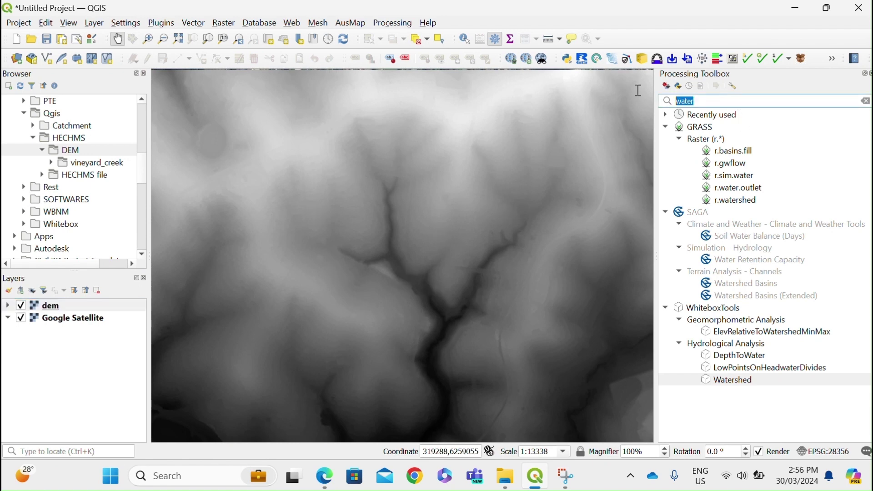
{"action": "key", "text": "BackSpace"}
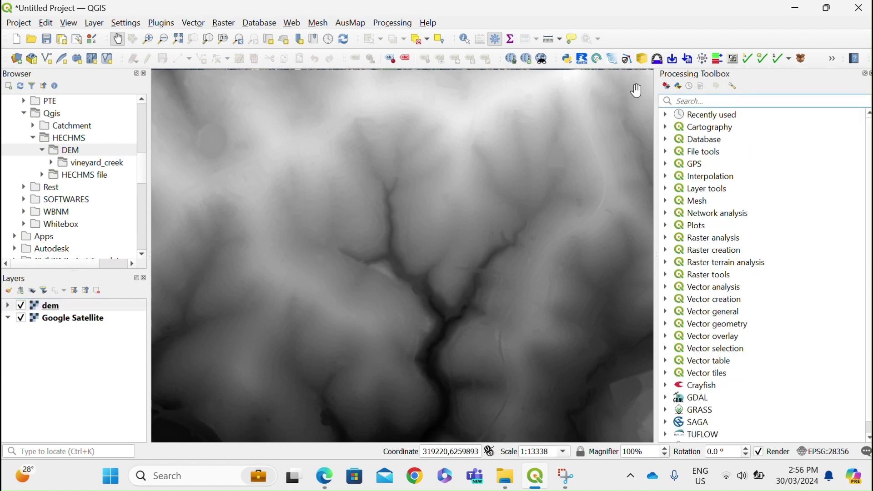
{"action": "type", "text": "fill"}
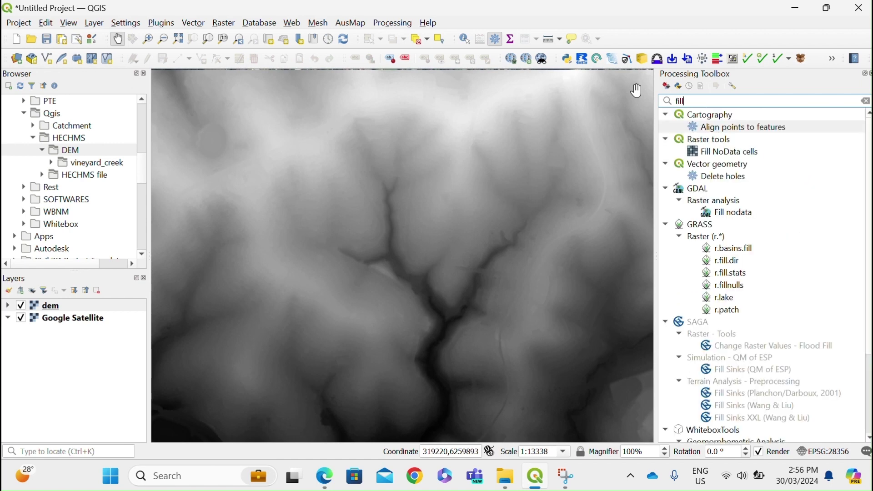
{"action": "type", "text": "de"}
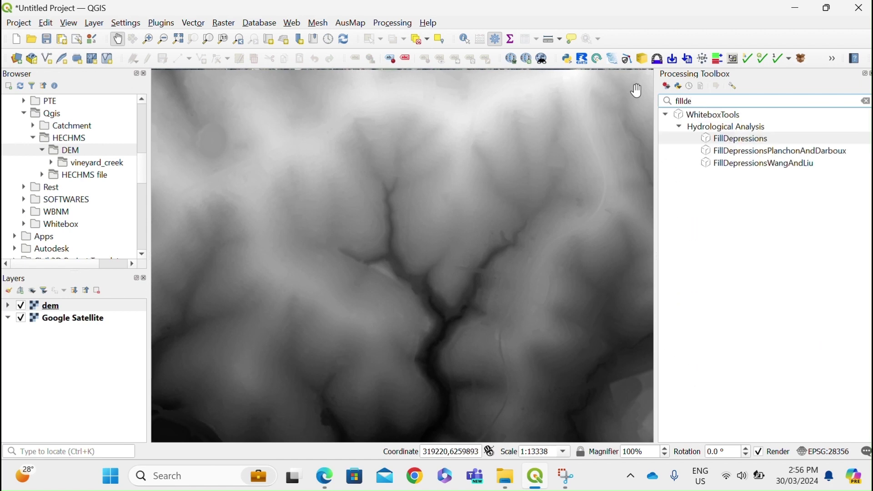
{"action": "double_click", "coordinate": [750, 164]}
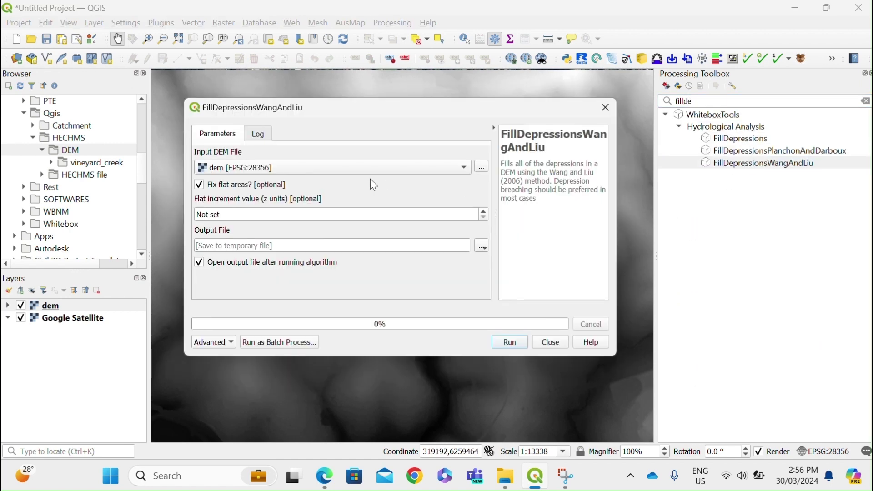
- Run FillDepressionsWangAndLiu on the dem layer, saving the output as filled_dem in the Rasters folder
{"action": "left_click", "coordinate": [482, 254]}
{"action": "left_click", "coordinate": [489, 272]}
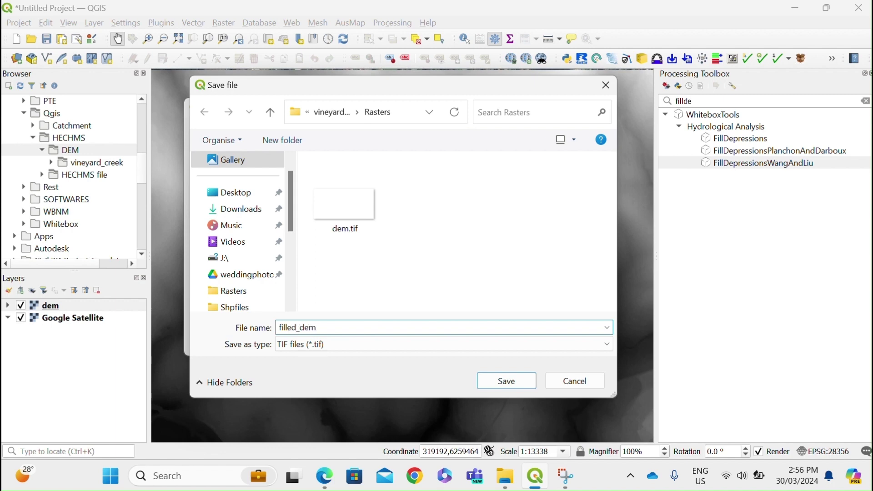
{"action": "left_click", "coordinate": [507, 381]}
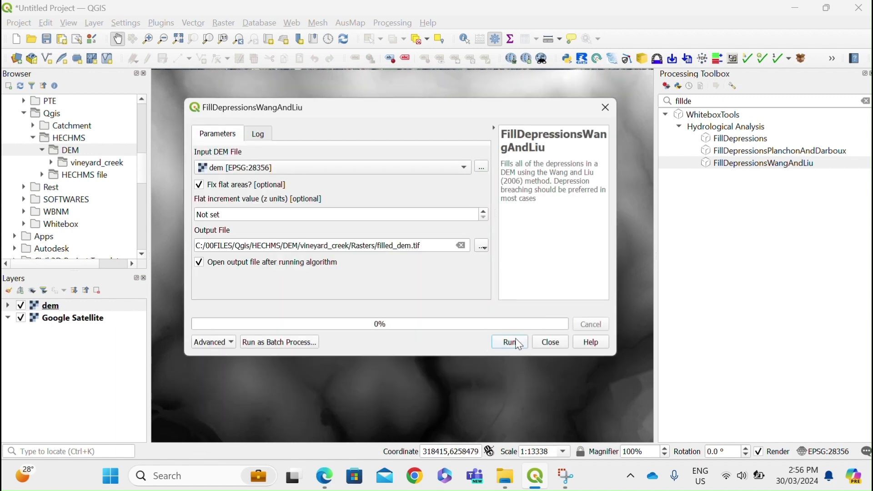
{"action": "left_click", "coordinate": [508, 342]}
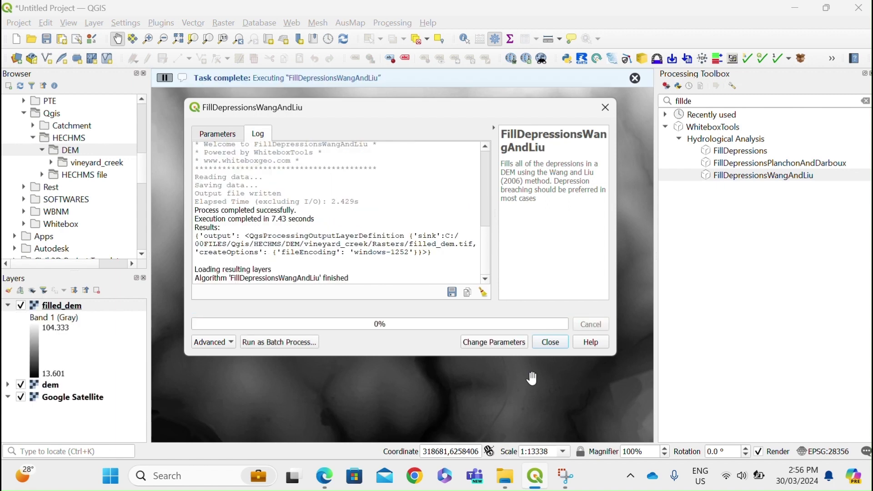
{"action": "left_click", "coordinate": [551, 342]}
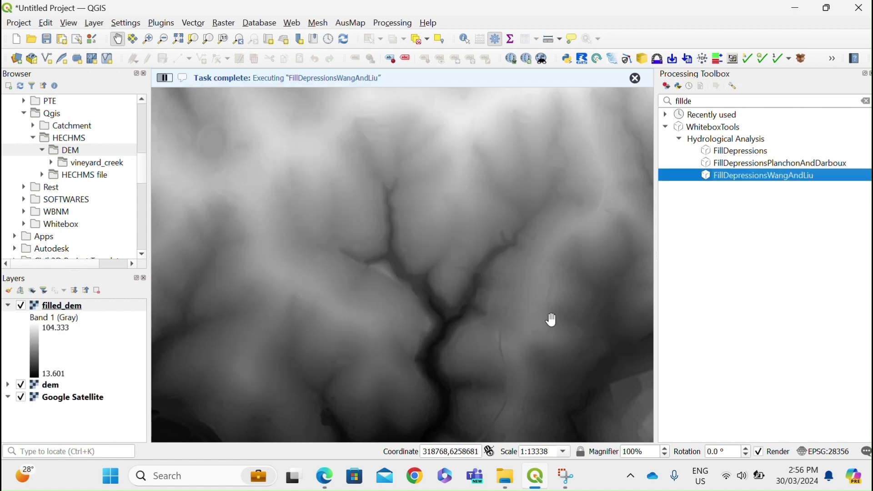
{"action": "left_click", "coordinate": [637, 78]}
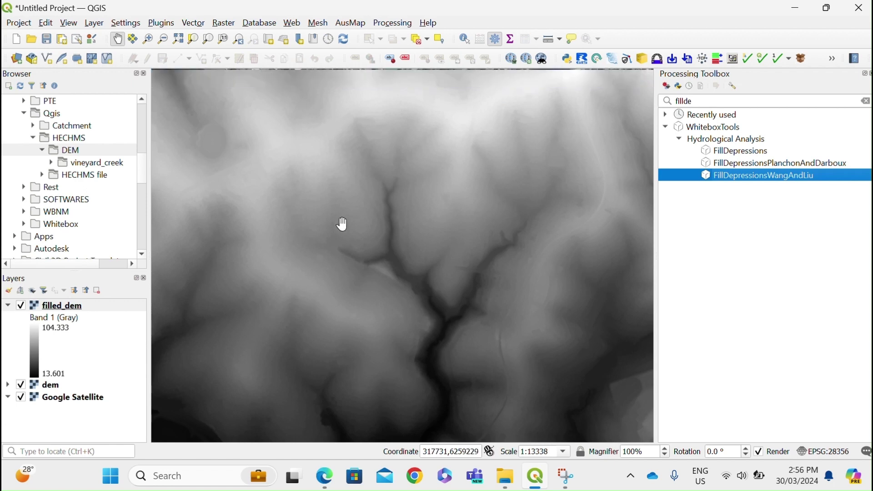
- Find the D8Pointer algorithm by searching for "d8poin" and open it
{"action": "double_click", "coordinate": [704, 102]}
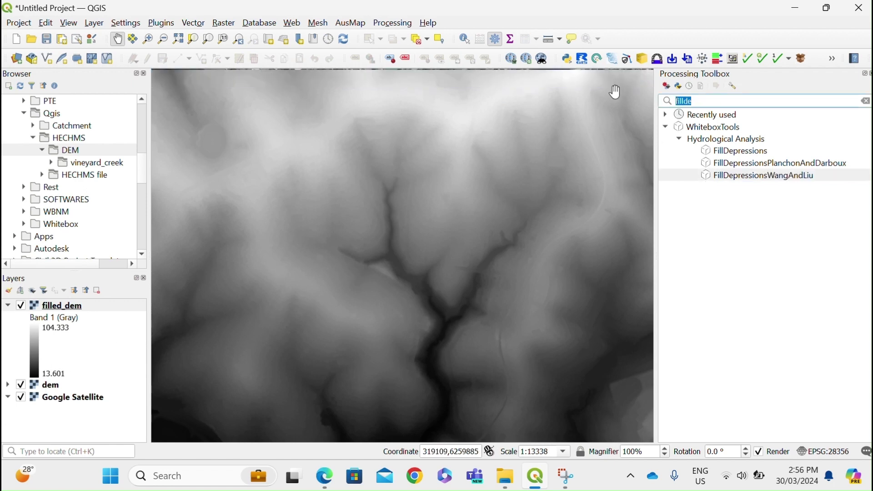
{"action": "key", "text": "BackSpace"}
{"action": "type", "text": "d8poin"}
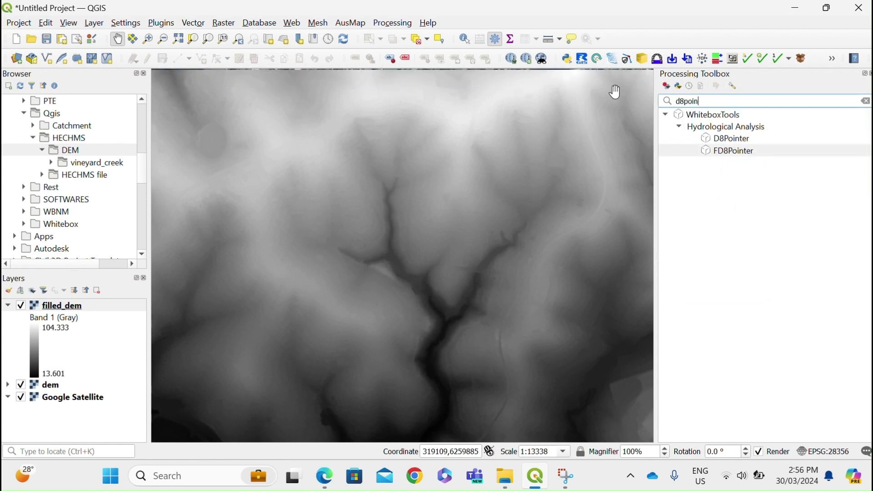
{"action": "type", "text": "e"}
{"action": "key", "text": "BackSpace"}
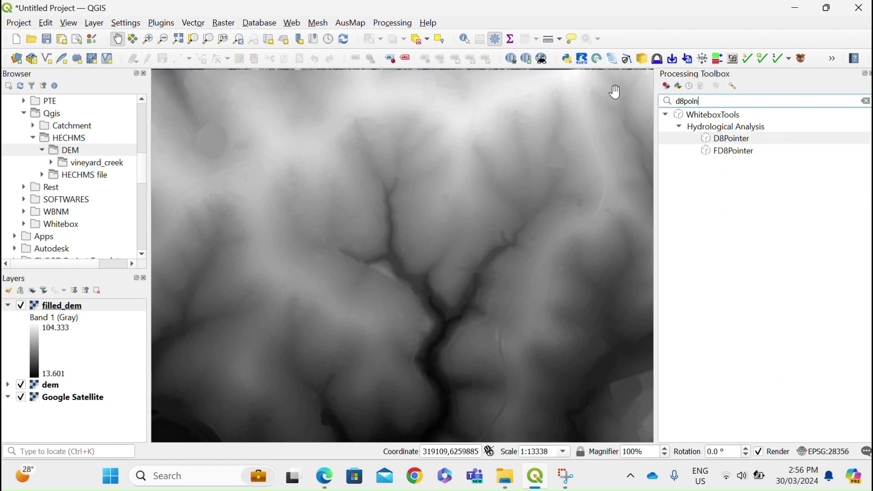
{"action": "double_click", "coordinate": [726, 144]}
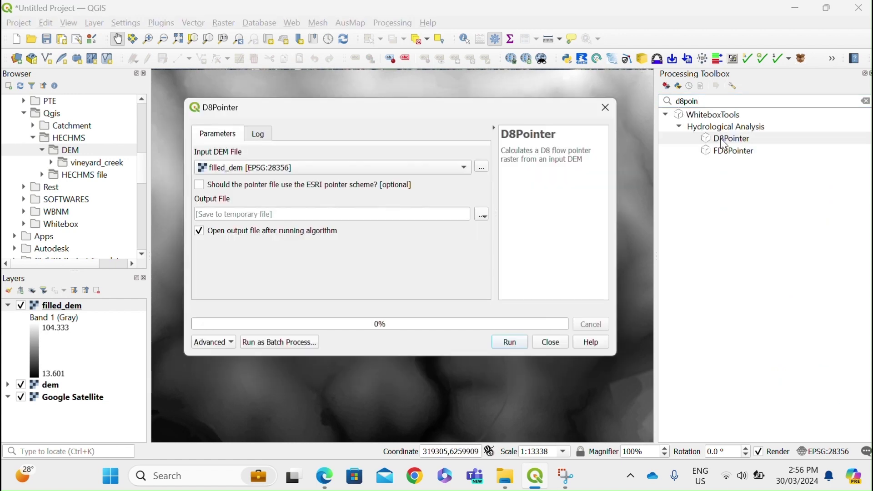
- Run D8Pointer on filled_dem, saving the flow pointer raster as d8pointer in the Rasters folder
{"action": "left_click", "coordinate": [477, 216]}
{"action": "left_click", "coordinate": [486, 242]}
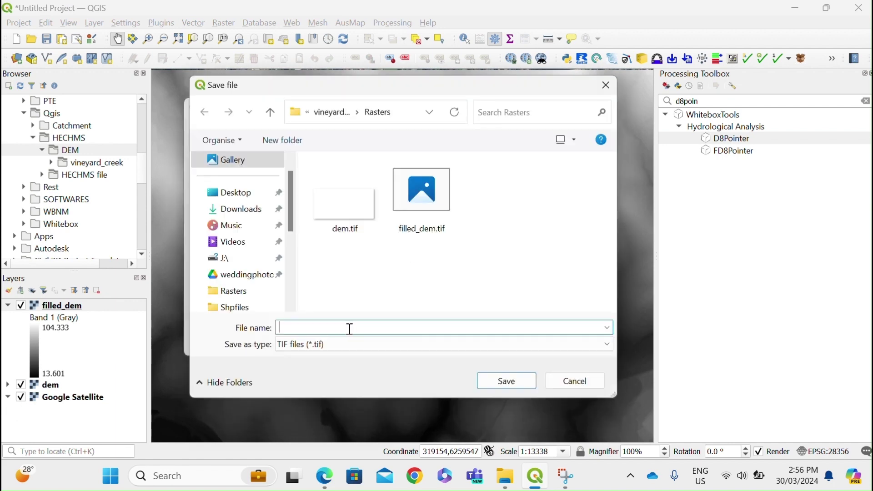
{"action": "type", "text": "d8pointer"}
{"action": "left_click", "coordinate": [501, 381]}
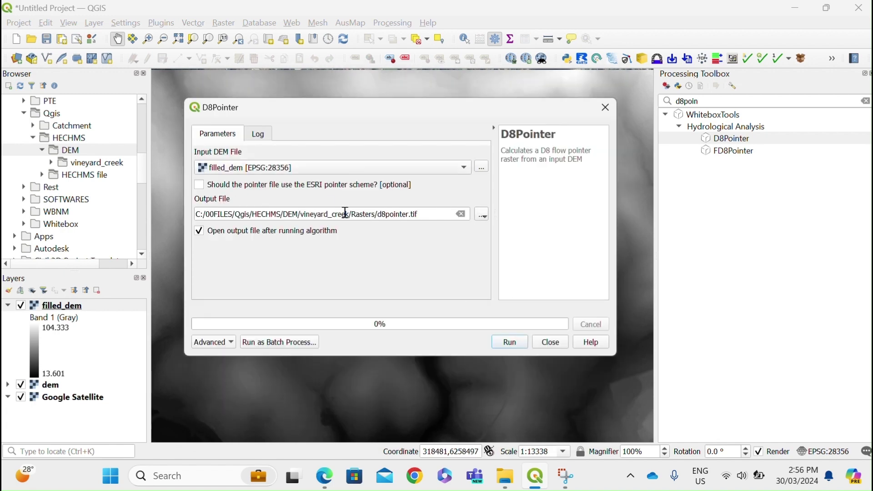
{"action": "left_click", "coordinate": [498, 344]}
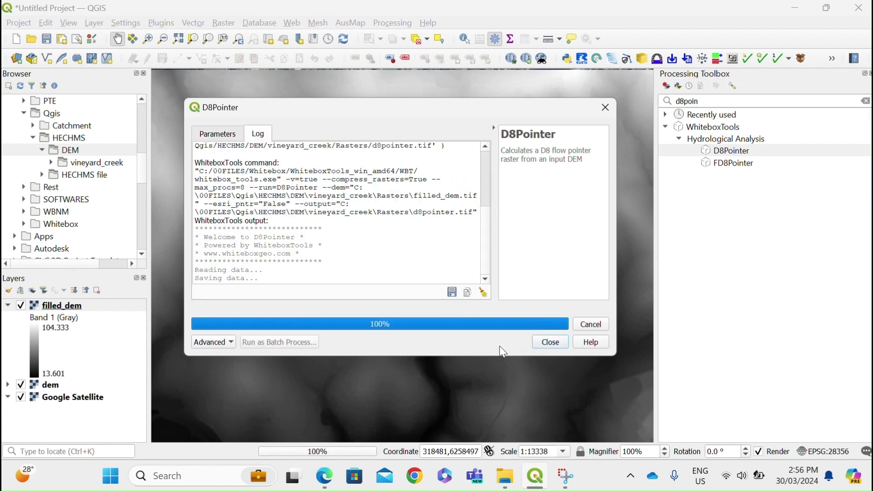
{"action": "left_click", "coordinate": [551, 342]}
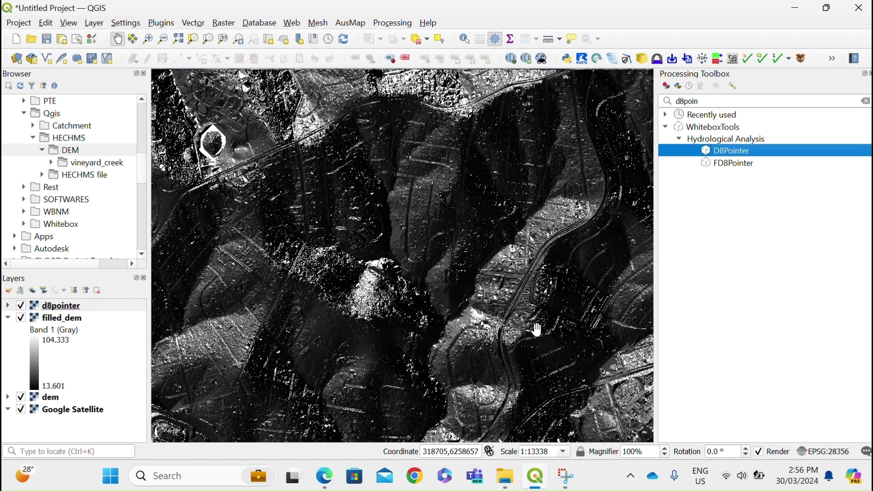
- Search for "d8flow", open D8FlowAccumulation and choose filled_dem as its input raster
{"action": "key", "text": "BackSpace"}
{"action": "key", "text": "BackSpace"}
{"action": "key", "text": "BackSpace"}
{"action": "key", "text": "BackSpace"}
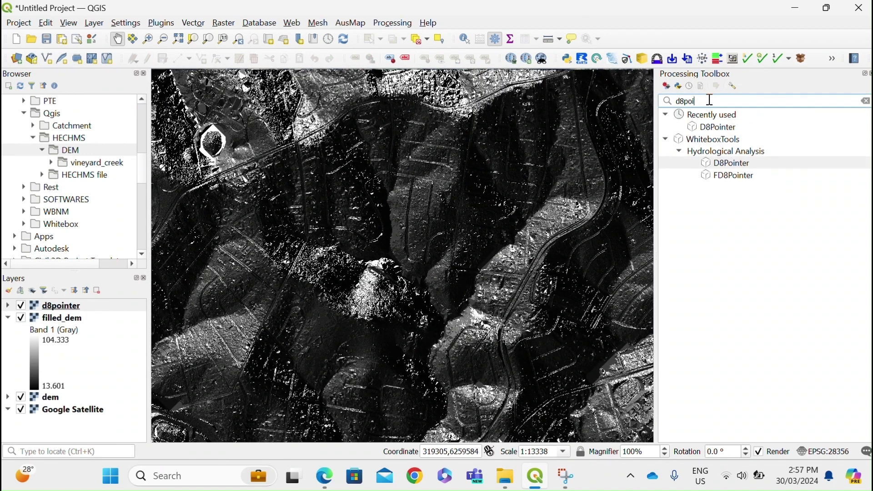
{"action": "type", "text": "flow"}
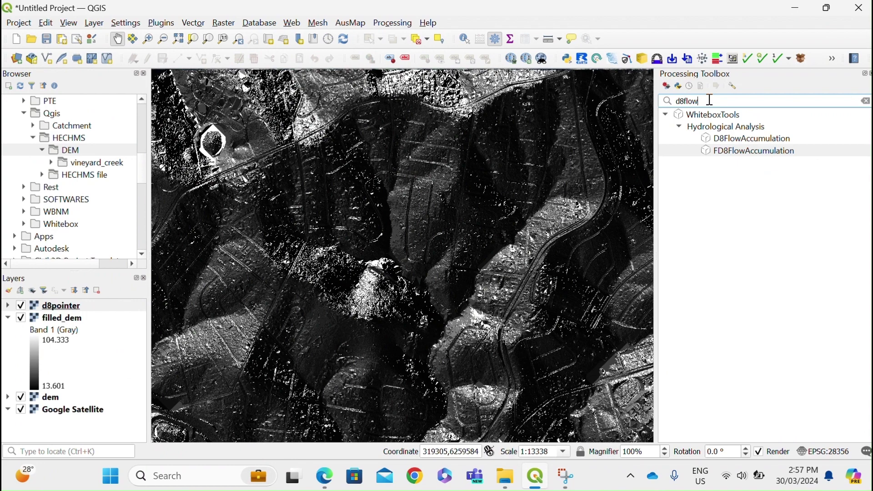
{"action": "double_click", "coordinate": [751, 139]}
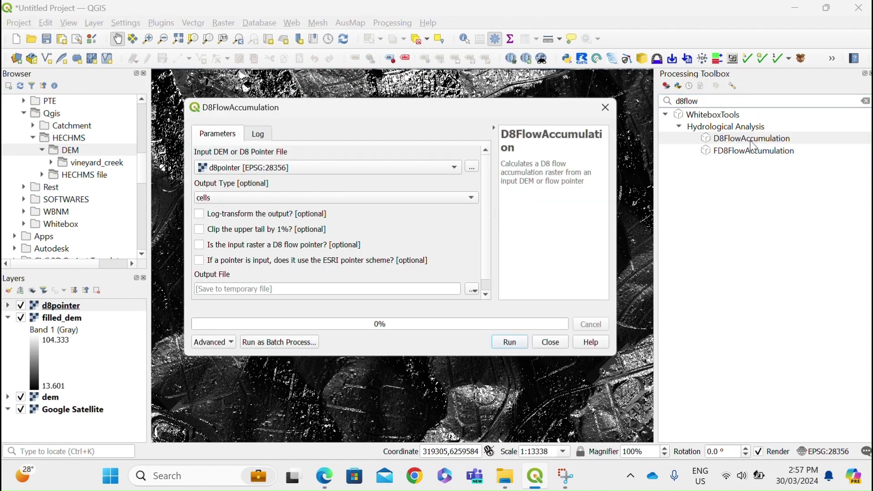
{"action": "left_click", "coordinate": [241, 169]}
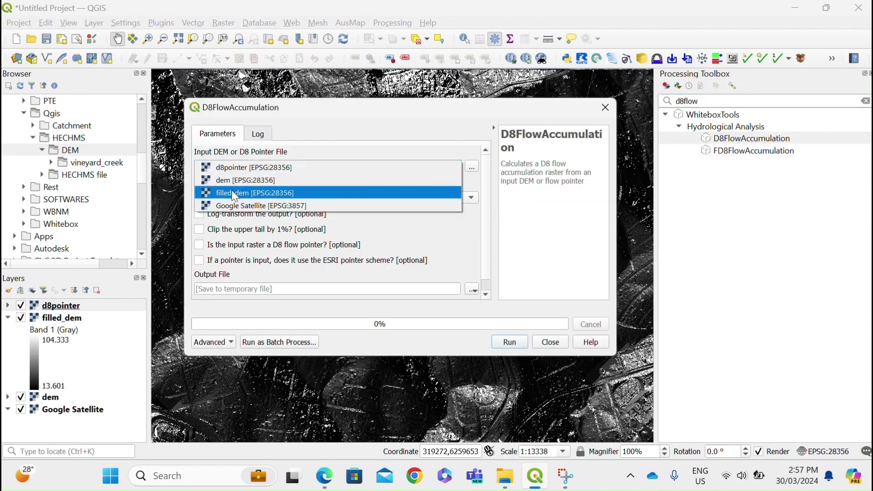
{"action": "left_click", "coordinate": [231, 190]}
- Save the flow accumulation output as floacc in the Rasters folder and run D8FlowAccumulation with output type cells
{"action": "scroll", "coordinate": [488, 246], "scroll_direction": "down", "scroll_amount": 1}
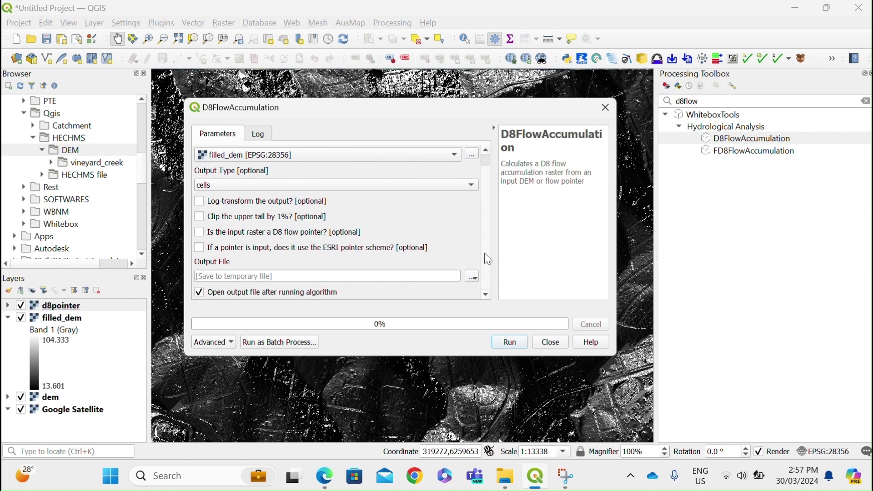
{"action": "left_click", "coordinate": [469, 278]}
{"action": "left_click", "coordinate": [481, 304]}
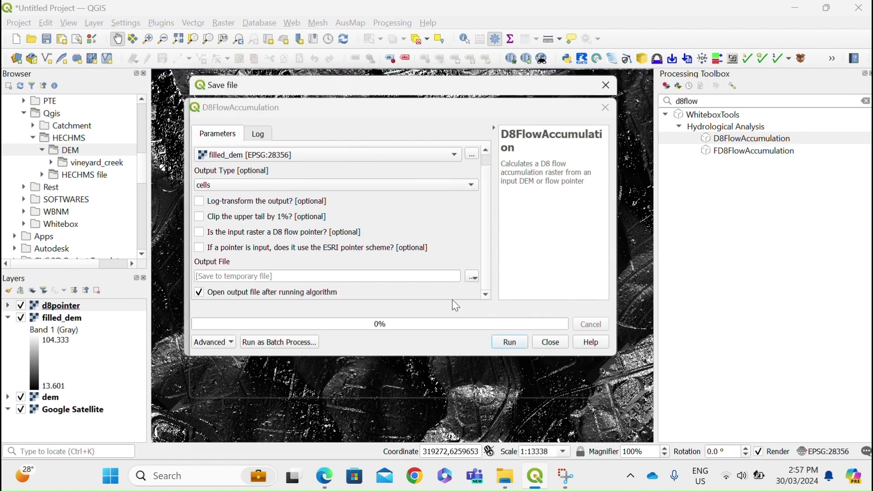
{"action": "type", "text": "floacc"}
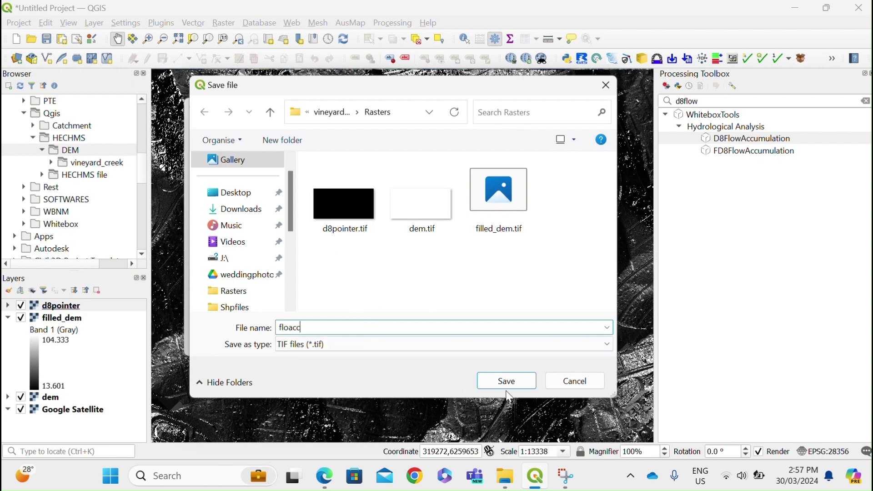
{"action": "left_click", "coordinate": [507, 381]}
{"action": "left_click", "coordinate": [516, 342]}
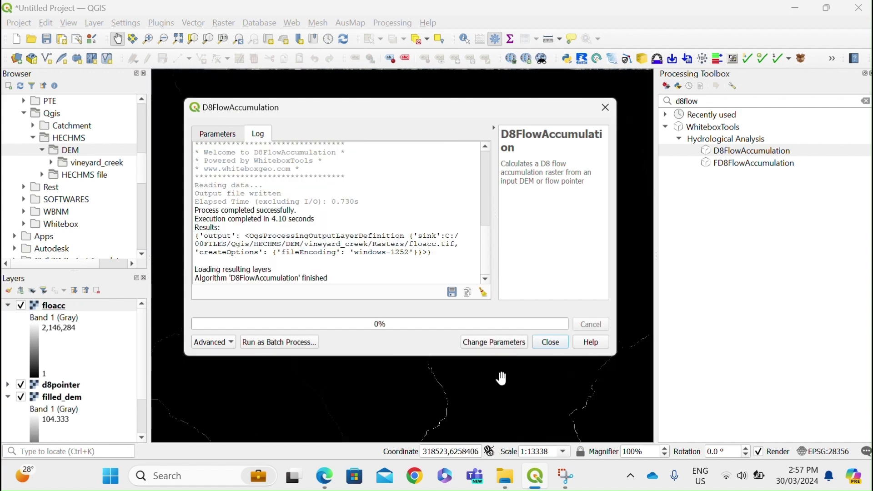
{"action": "left_click", "coordinate": [550, 342]}
- Check the flow paths on the floacc raster and collapse the legends of the floacc and filled_dem layers
{"action": "scroll", "coordinate": [421, 280], "scroll_direction": "down", "scroll_amount": 3}
{"action": "scroll", "coordinate": [422, 280], "scroll_direction": "up", "scroll_amount": 5}
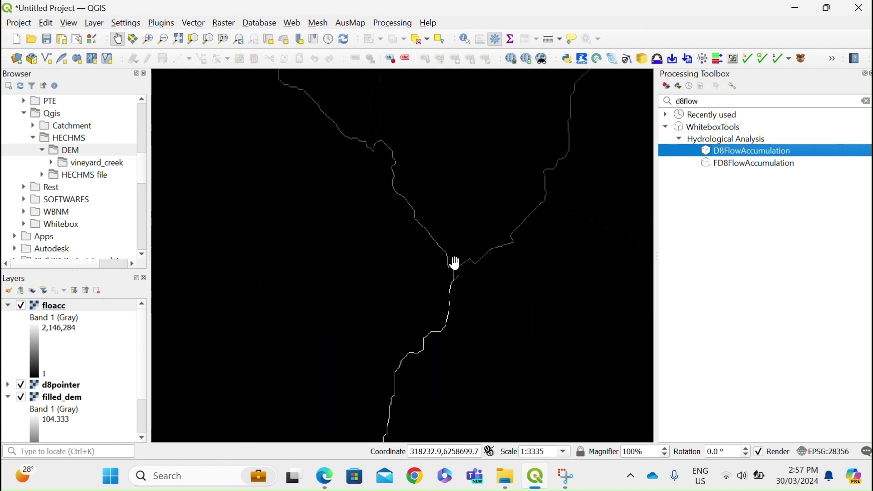
{"action": "scroll", "coordinate": [448, 264], "scroll_direction": "down", "scroll_amount": 3}
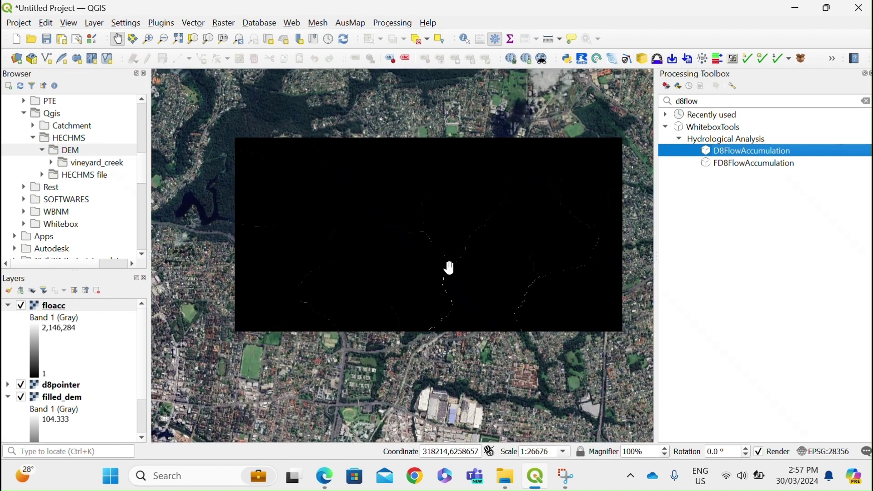
{"action": "left_click", "coordinate": [8, 306]}
{"action": "left_click", "coordinate": [8, 330]}
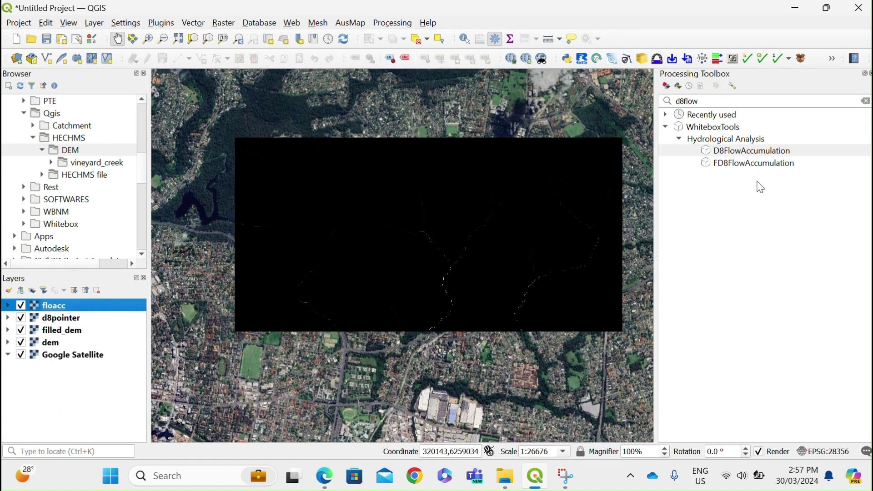
- Find the ExtractStreams algorithm by searching for "extractstream" and open it
{"action": "left_click", "coordinate": [732, 98]}
{"action": "key", "text": "ctrl+a"}
{"action": "key", "text": "BackSpace"}
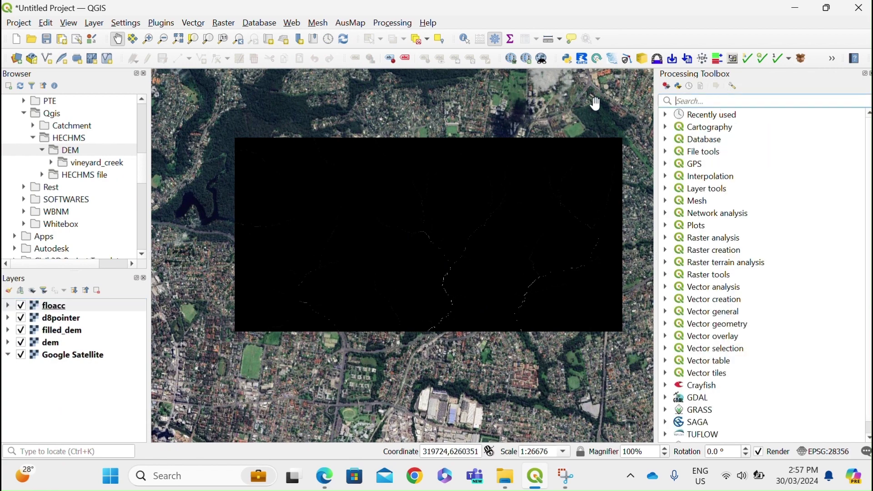
{"action": "type", "text": "extractst"}
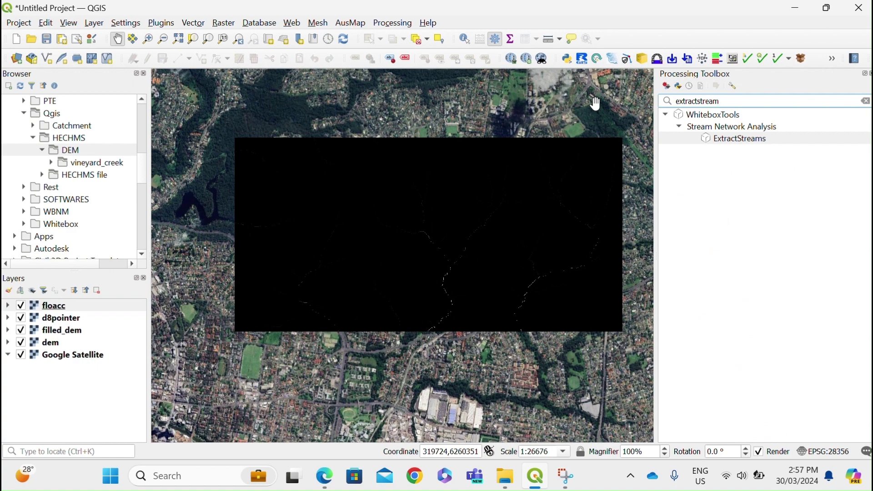
{"action": "type", "text": "ream"}
{"action": "double_click", "coordinate": [723, 139]}
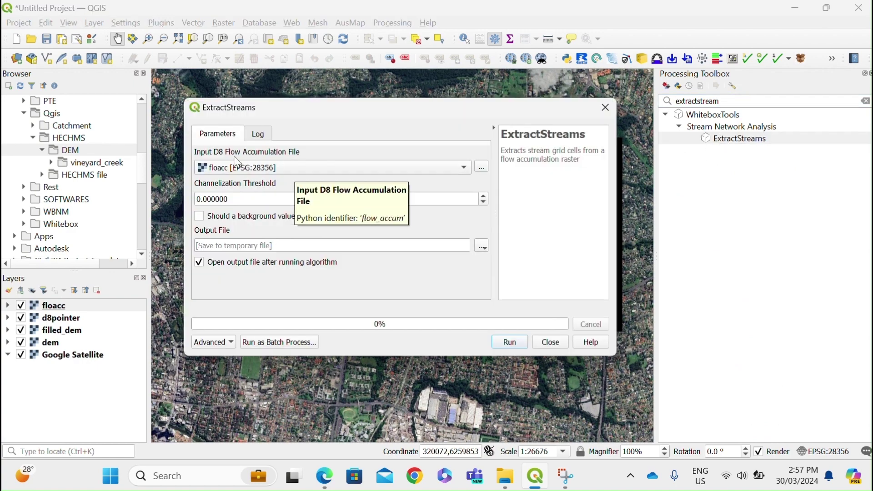
- Run ExtractStreams with a channelization threshold of 500, saving the output as extractstreams in the Rasters folder
{"action": "left_click", "coordinate": [230, 199]}
{"action": "left_click_drag", "start_coordinate": [229, 199], "coordinate": [135, 207]}
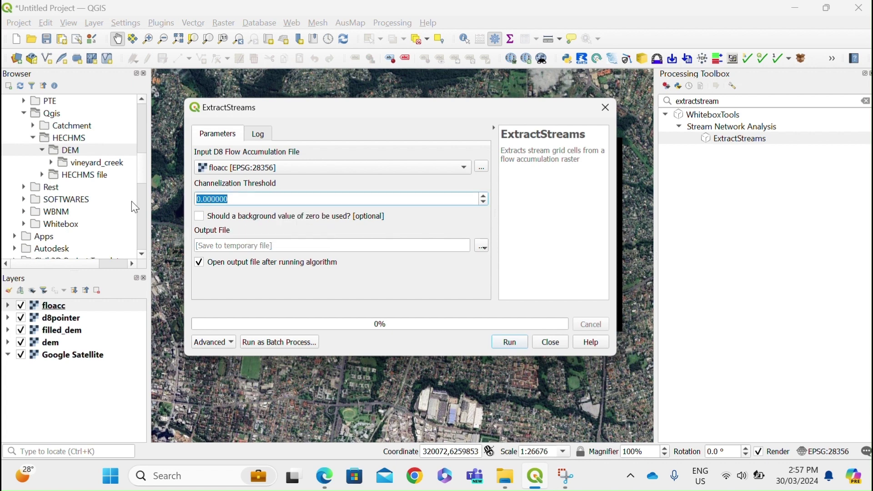
{"action": "type", "text": "500"}
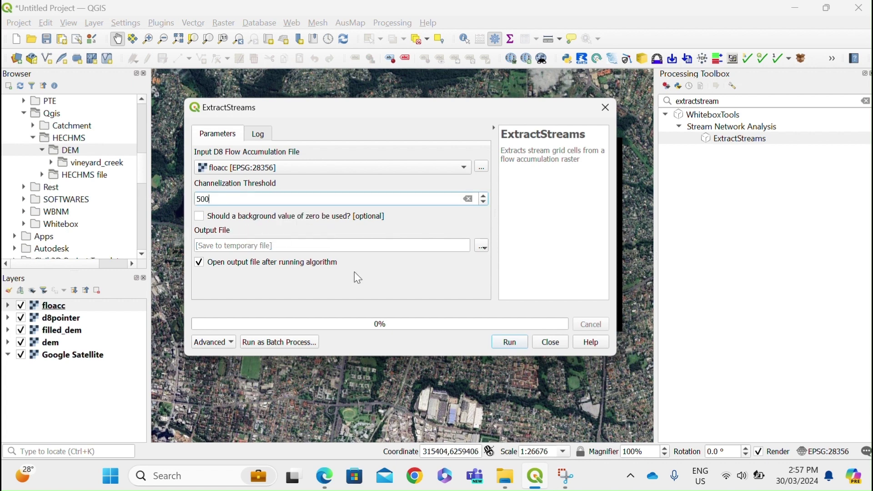
{"action": "left_click", "coordinate": [483, 248]}
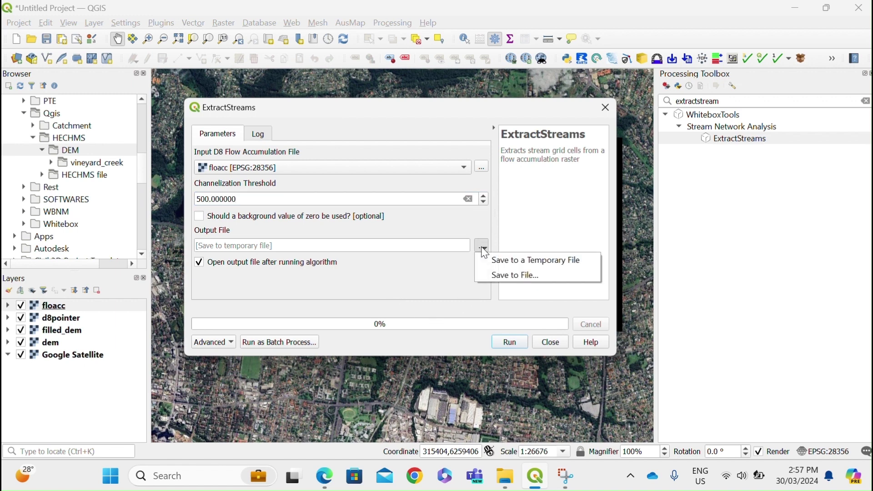
{"action": "left_click", "coordinate": [488, 272]}
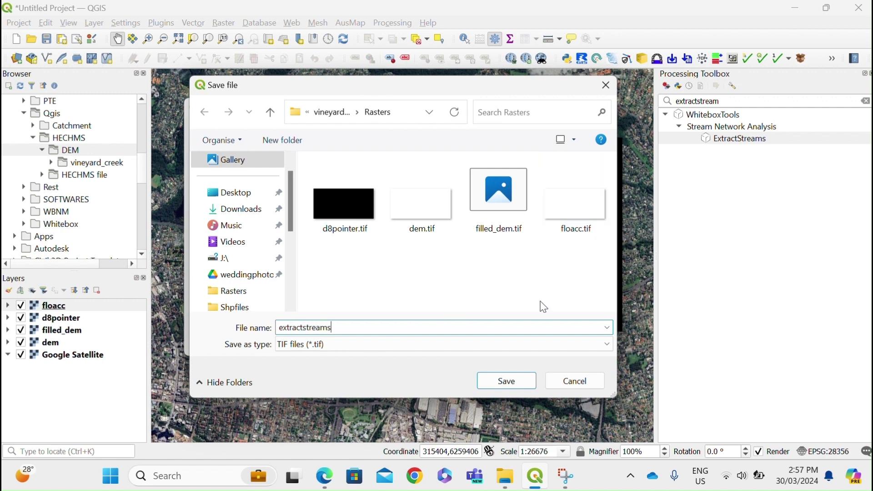
{"action": "left_click", "coordinate": [498, 384]}
{"action": "left_click", "coordinate": [504, 342]}
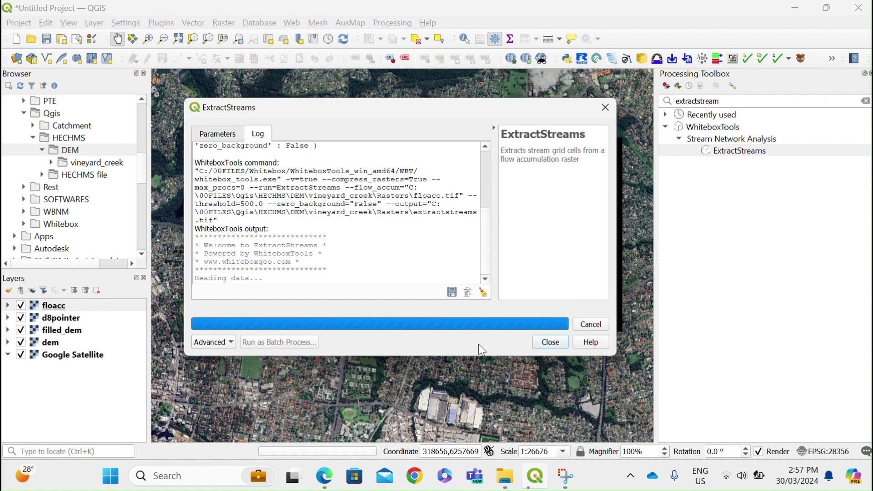
{"action": "left_click", "coordinate": [557, 346]}
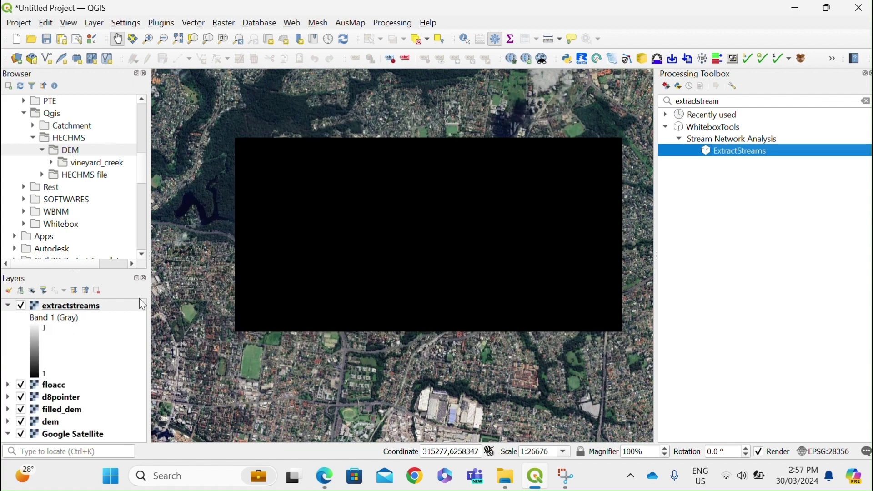
- Collapse the legend of extractstreams and hide the floacc, d8pointer and filled_dem layers
{"action": "left_click", "coordinate": [7, 305]}
{"action": "left_click", "coordinate": [21, 318]}
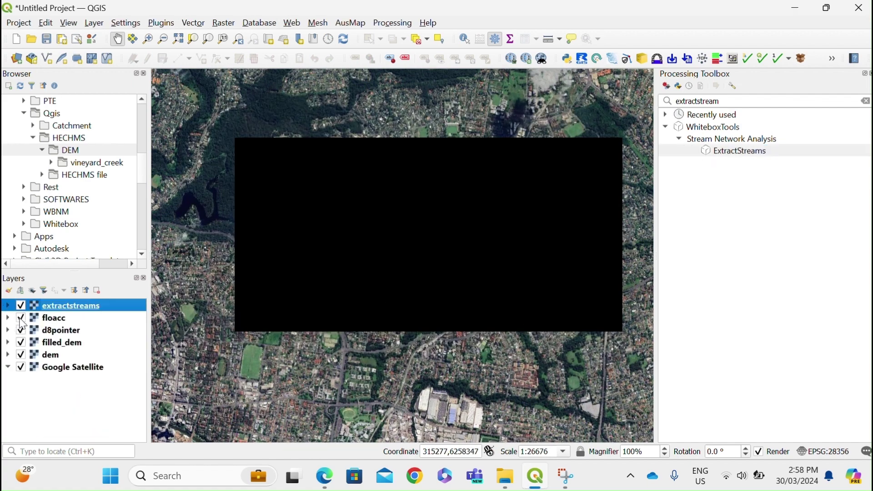
{"action": "left_click", "coordinate": [20, 332]}
{"action": "left_click", "coordinate": [21, 342]}
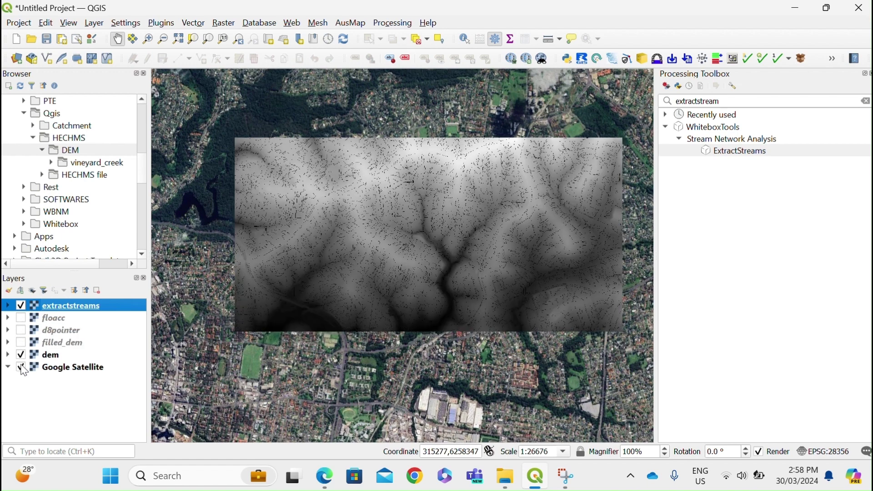
- Inspect the extracted streams over the dem with the Google Satellite layer temporarily hidden
{"action": "left_click", "coordinate": [21, 368]}
{"action": "scroll", "coordinate": [448, 247], "scroll_direction": "up", "scroll_amount": 2}
{"action": "scroll", "coordinate": [426, 256], "scroll_direction": "up", "scroll_amount": 2}
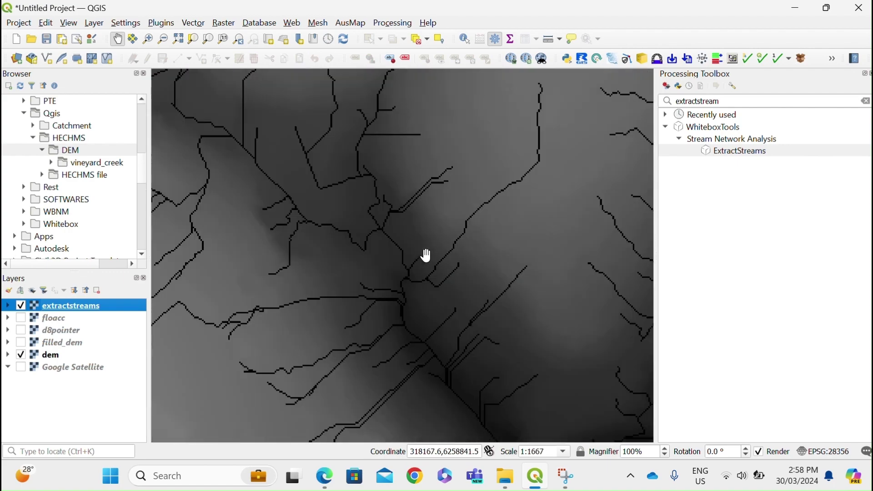
{"action": "scroll", "coordinate": [384, 215], "scroll_direction": "down", "scroll_amount": 3}
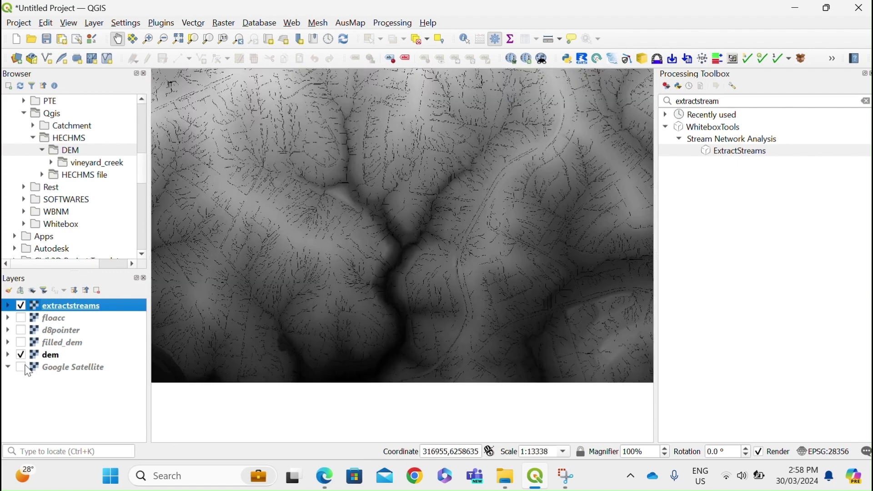
{"action": "left_click", "coordinate": [21, 367]}
{"action": "scroll", "coordinate": [605, 219], "scroll_direction": "down", "scroll_amount": 2}
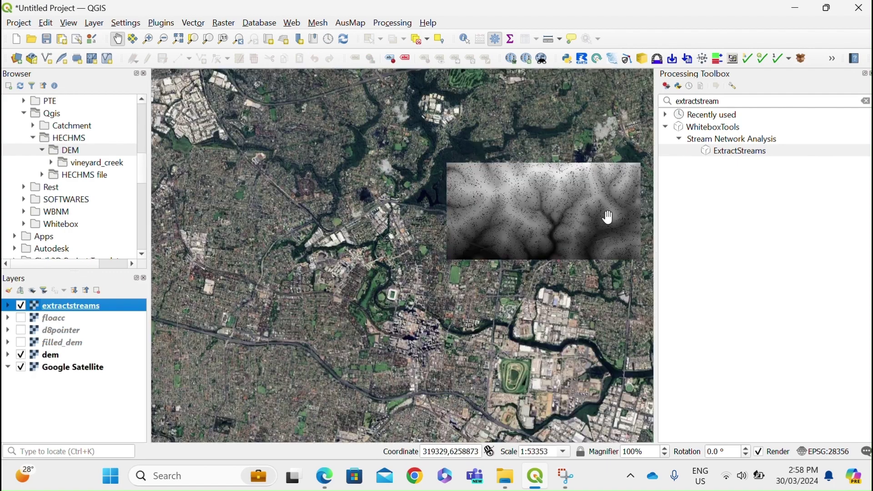
- Search for "rasters", open RasterStreamsToVector and choose d8pointer as its D8 pointer input
{"action": "double_click", "coordinate": [728, 99]}
{"action": "type", "text": "raster"}
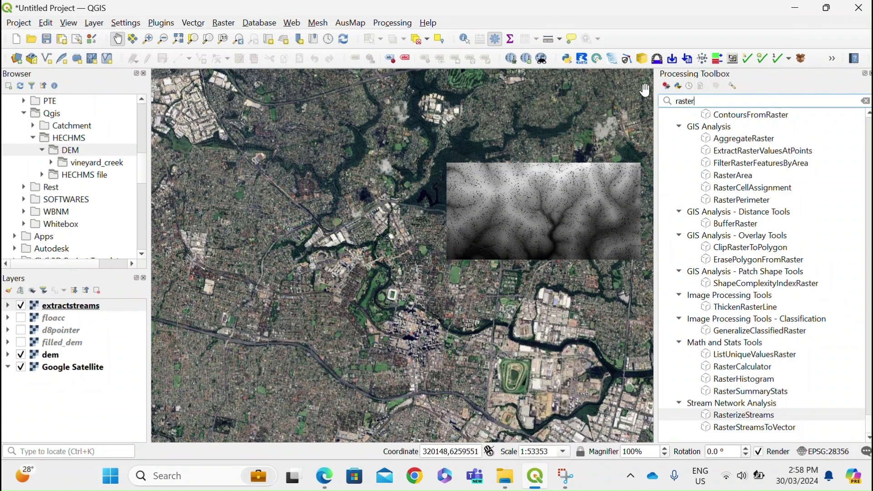
{"action": "type", "text": "s"}
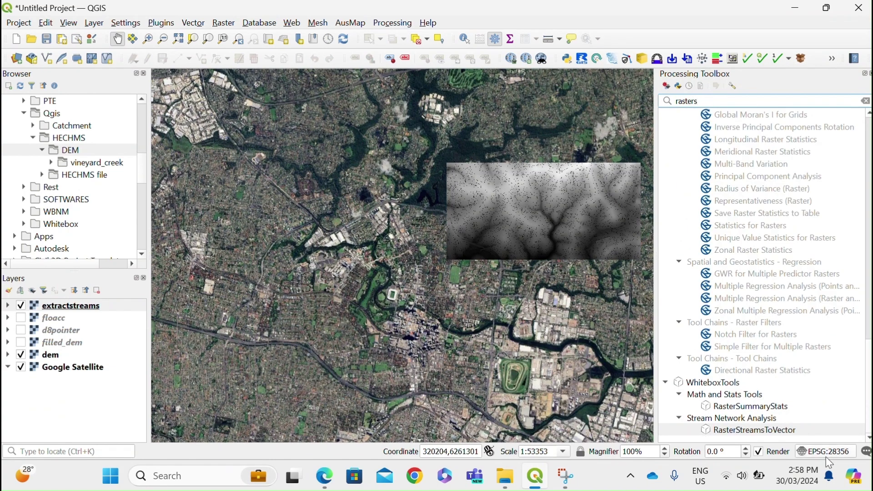
{"action": "double_click", "coordinate": [789, 431]}
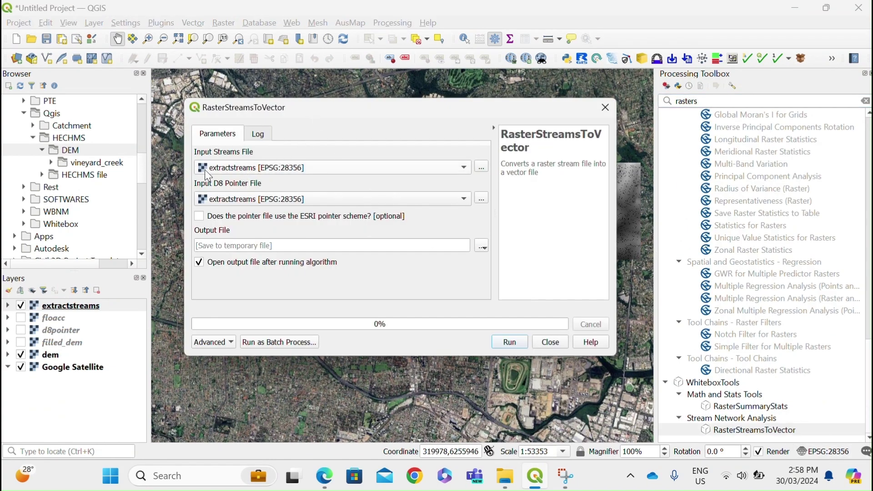
{"action": "left_click", "coordinate": [208, 199]}
{"action": "left_click", "coordinate": [221, 175]}
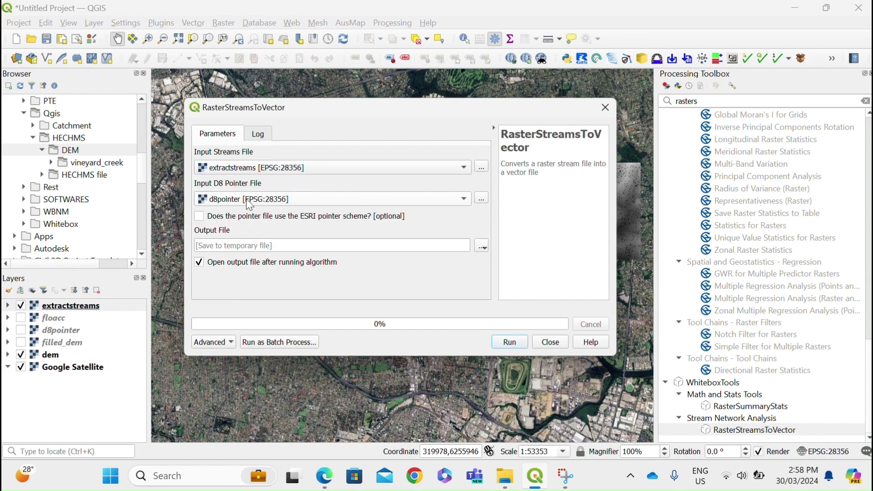
- Save the vector output as creeks in the Rasters folder and run RasterStreamsToVector
{"action": "left_click", "coordinate": [480, 248]}
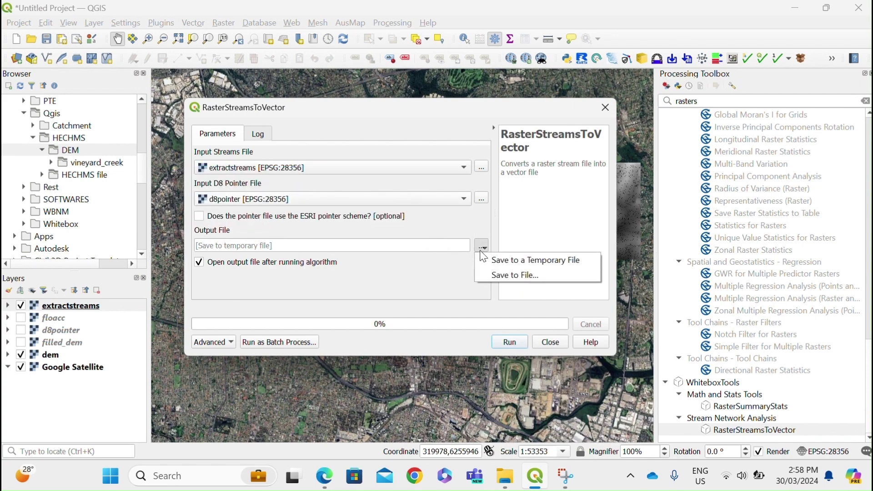
{"action": "left_click", "coordinate": [523, 275]}
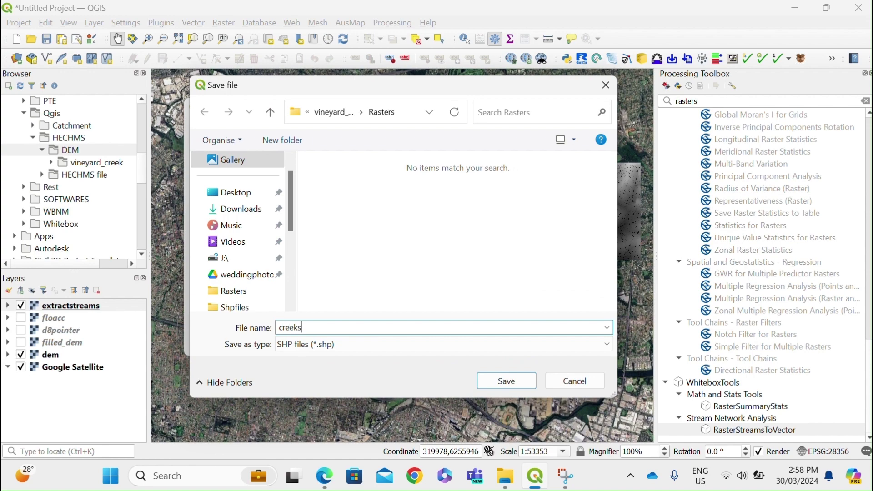
{"action": "left_click", "coordinate": [521, 382]}
{"action": "left_click", "coordinate": [508, 343]}
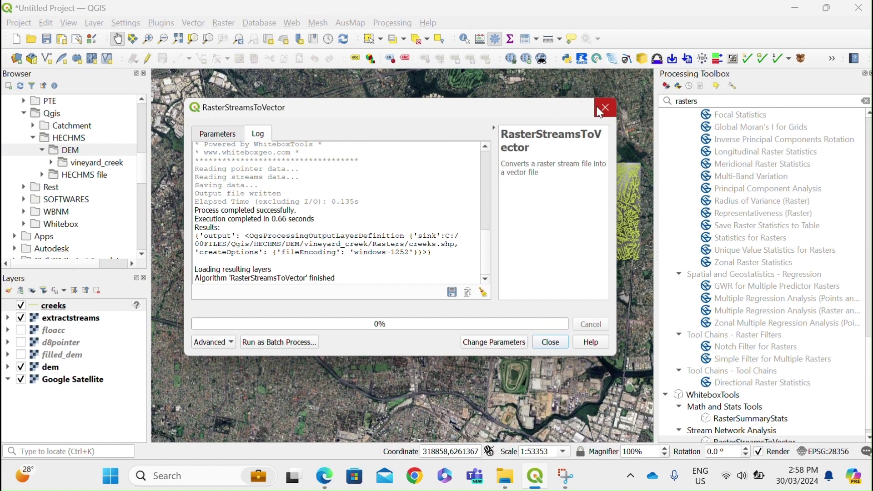
{"action": "left_click", "coordinate": [549, 342]}
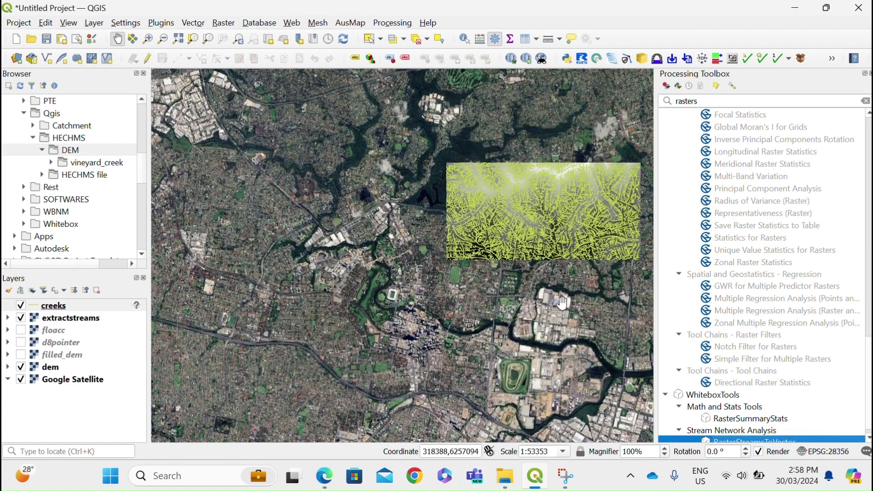
- Assign the project's coordinate reference system, EPSG:28356, to the creeks layer and check its stream lines
{"action": "scroll", "coordinate": [481, 184], "scroll_direction": "up", "scroll_amount": 2}
{"action": "left_click_drag", "start_coordinate": [481, 184], "coordinate": [467, 236]}
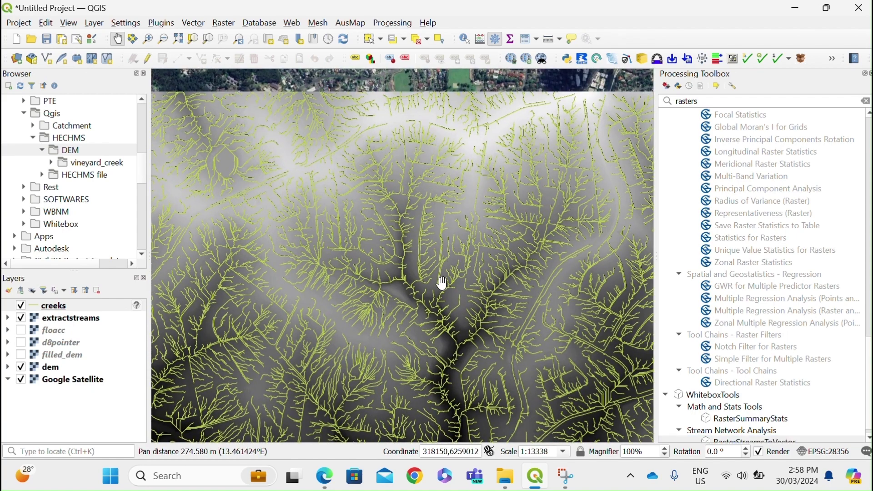
{"action": "scroll", "coordinate": [440, 294], "scroll_direction": "up", "scroll_amount": 1}
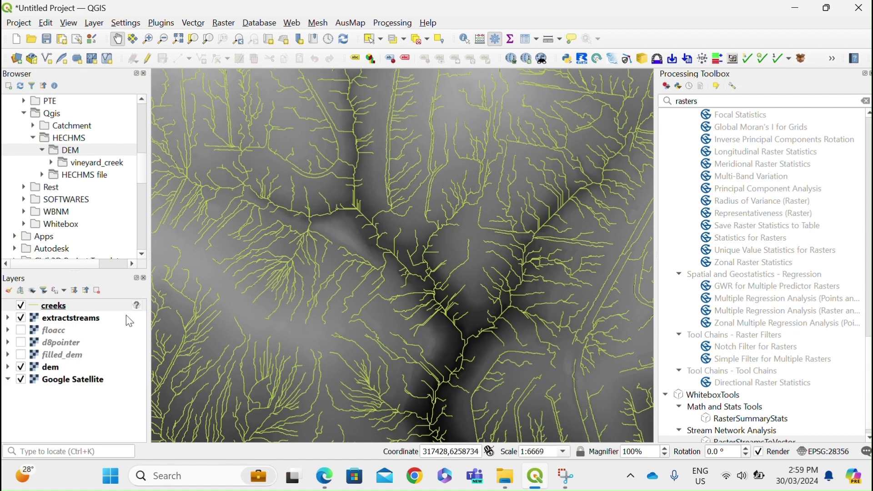
{"action": "left_click", "coordinate": [137, 307]}
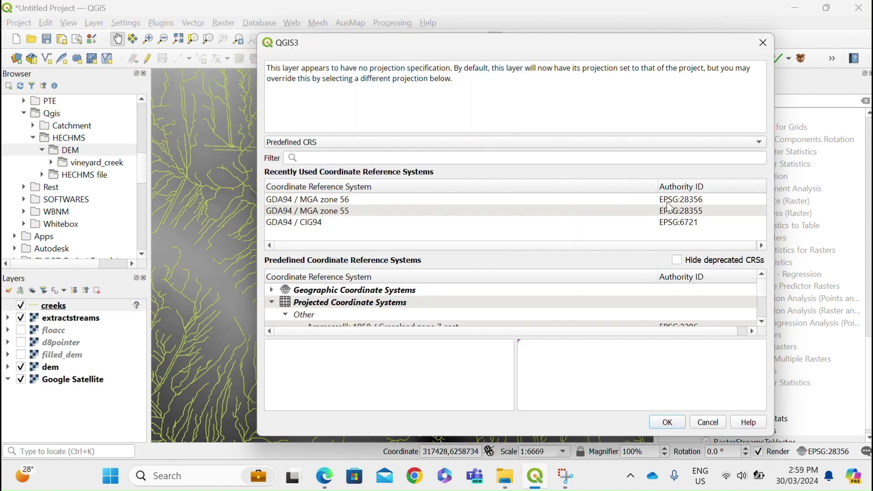
{"action": "left_click", "coordinate": [667, 422]}
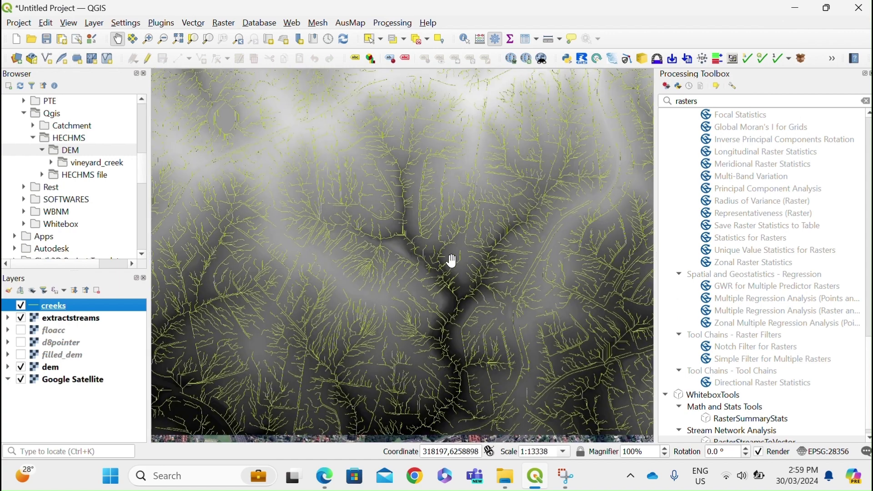
{"action": "scroll", "coordinate": [429, 279], "scroll_direction": "down", "scroll_amount": 1}
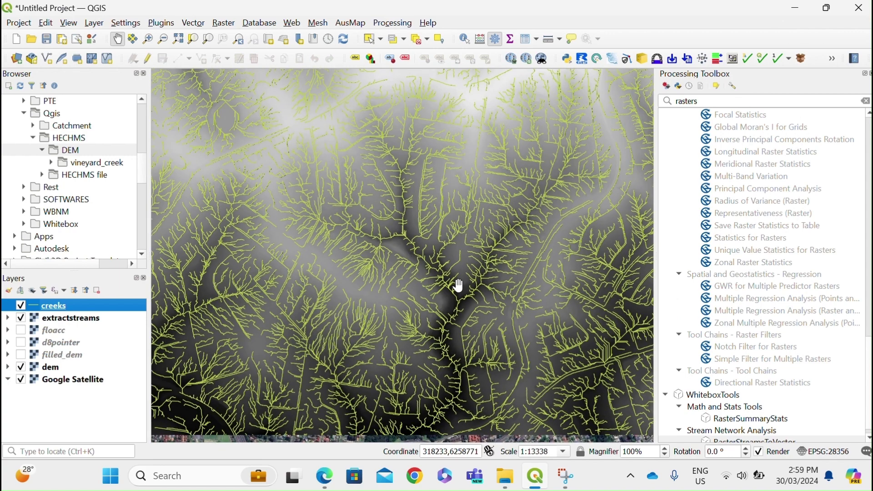
{"action": "scroll", "coordinate": [459, 285], "scroll_direction": "up", "scroll_amount": 1}
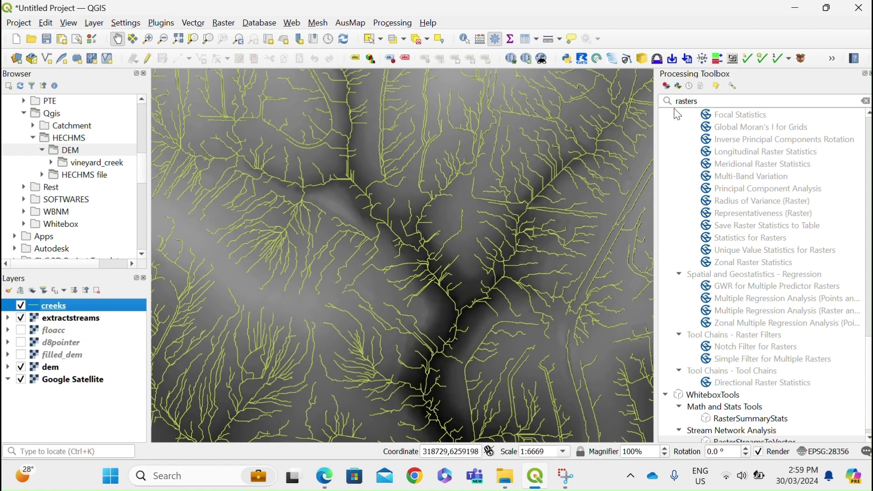
- Start a new shapefile layer and set its file to drainagepoint in the Shpfiles folder
{"action": "left_click", "coordinate": [94, 22]}
{"action": "mouse_move", "coordinate": [117, 67]}
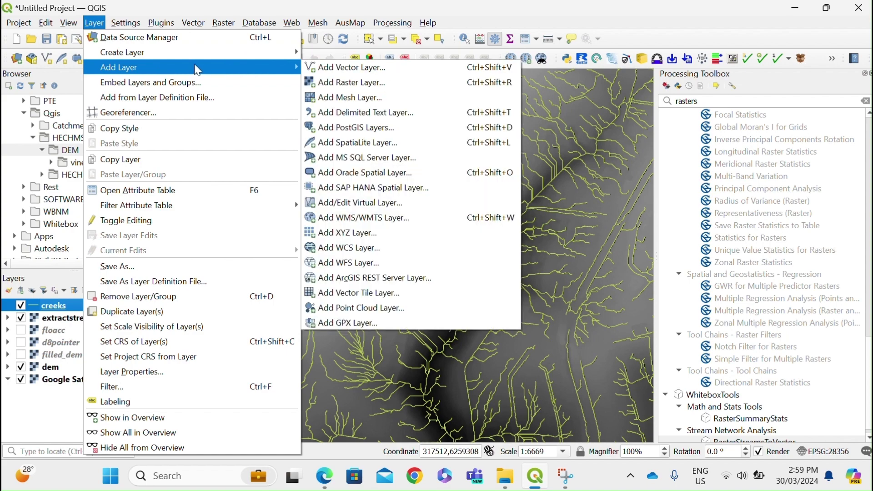
{"action": "mouse_move", "coordinate": [257, 54]}
{"action": "left_click", "coordinate": [312, 67]}
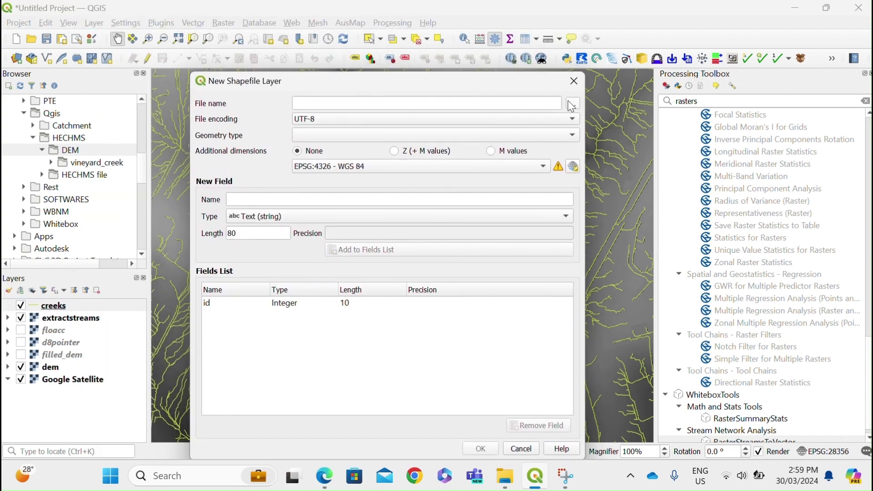
{"action": "left_click", "coordinate": [572, 105]}
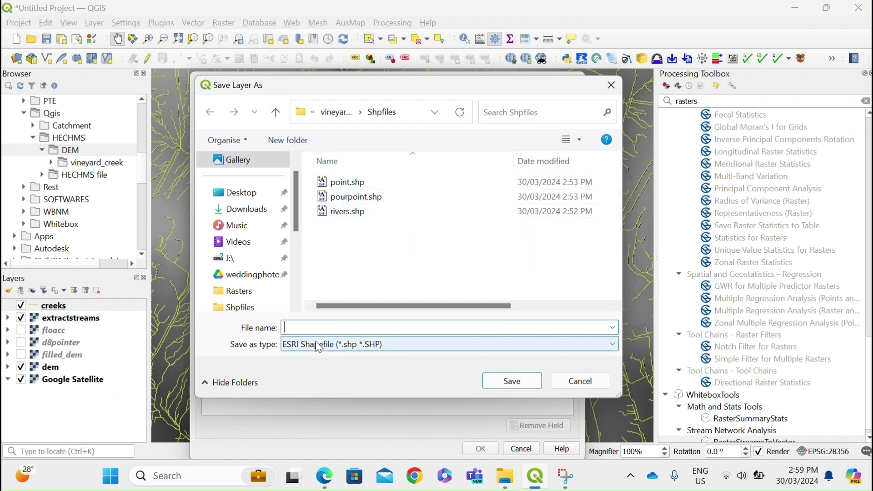
{"action": "type", "text": "p"}
{"action": "key", "text": "BackSpace"}
{"action": "type", "text": "drainagepoint"}
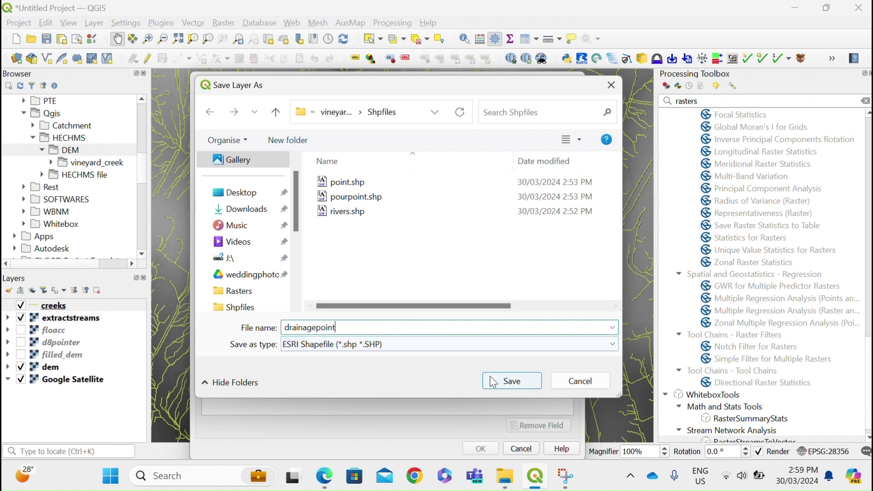
{"action": "left_click", "coordinate": [512, 381]}
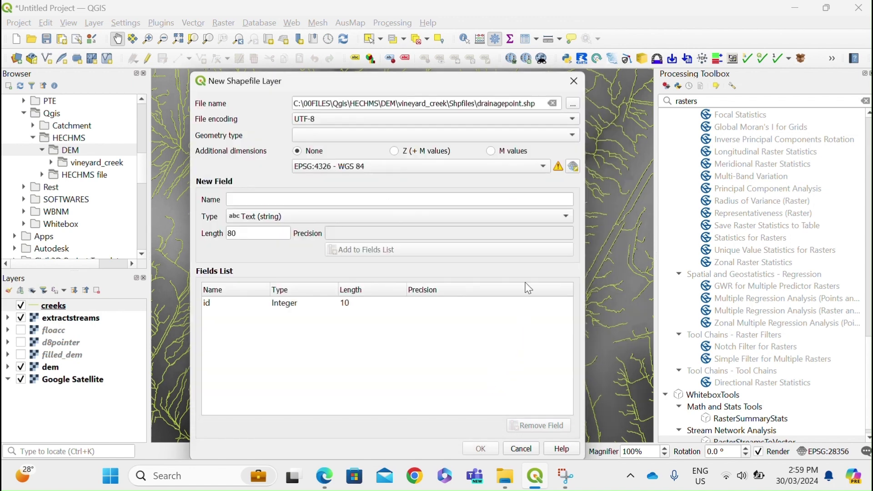
- Create the drainagepoint layer with point geometry and the GDA94 / MGA zone 56 coordinate system
{"action": "left_click", "coordinate": [394, 133]}
{"action": "left_click", "coordinate": [391, 145]}
{"action": "left_click", "coordinate": [573, 167]}
{"action": "left_click", "coordinate": [359, 124]}
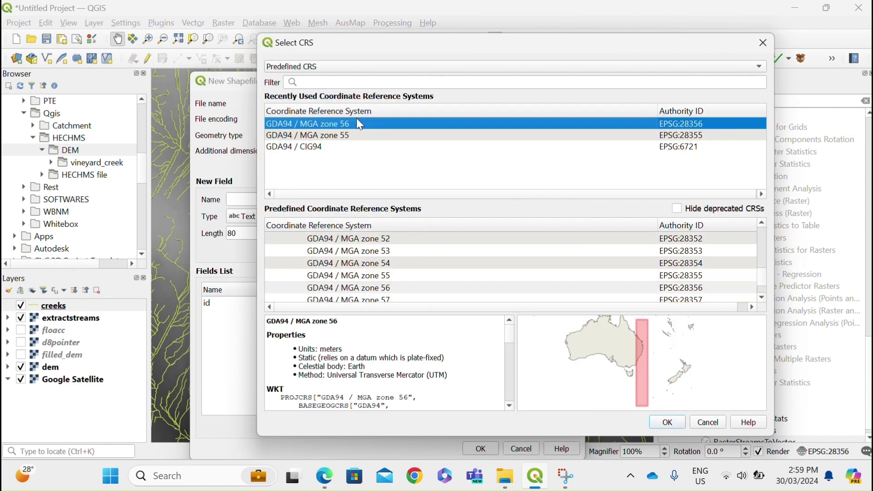
{"action": "left_click", "coordinate": [667, 422]}
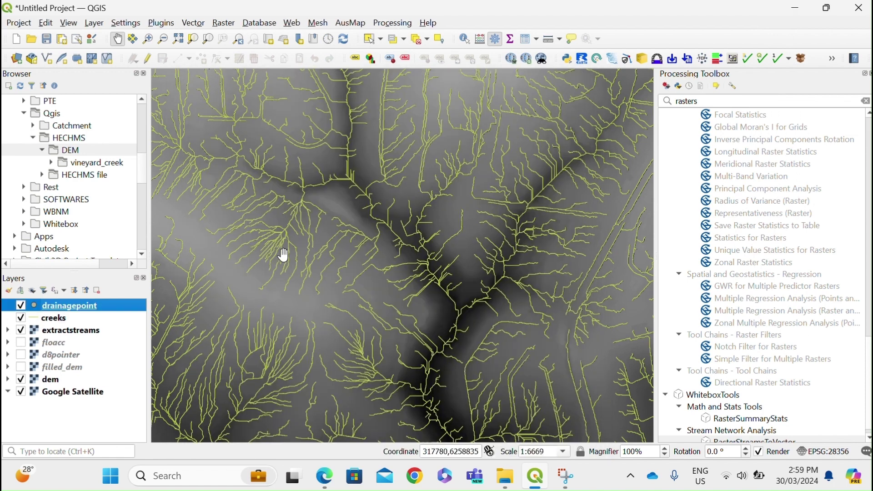
- Add a drainagepoint feature on the northwestern creek branch just upstream of the main confluence, leaving its id empty, and save the layer edits
{"action": "left_click", "coordinate": [143, 59]}
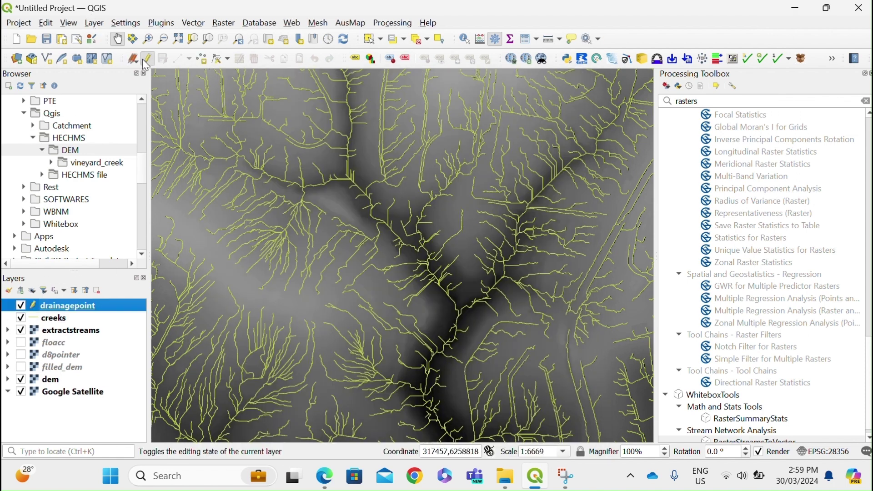
{"action": "left_click", "coordinate": [201, 59]}
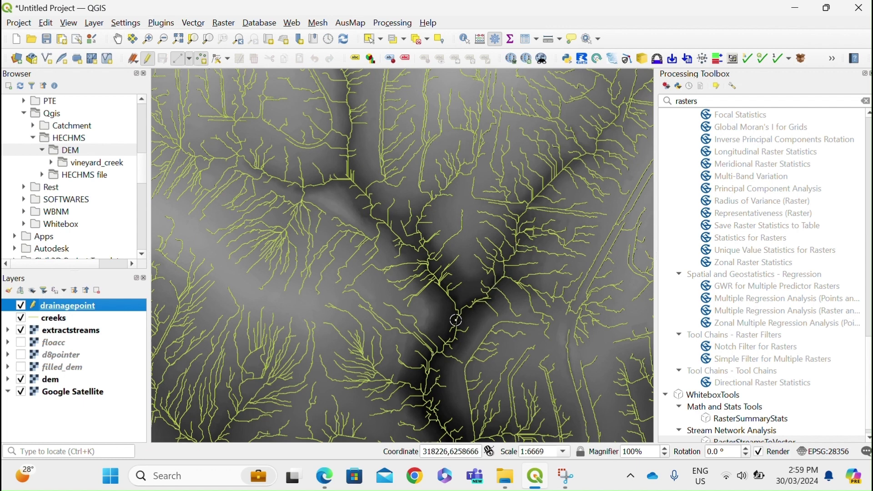
{"action": "scroll", "coordinate": [461, 286], "scroll_direction": "up", "scroll_amount": 3}
{"action": "scroll", "coordinate": [452, 193], "scroll_direction": "up", "scroll_amount": 1}
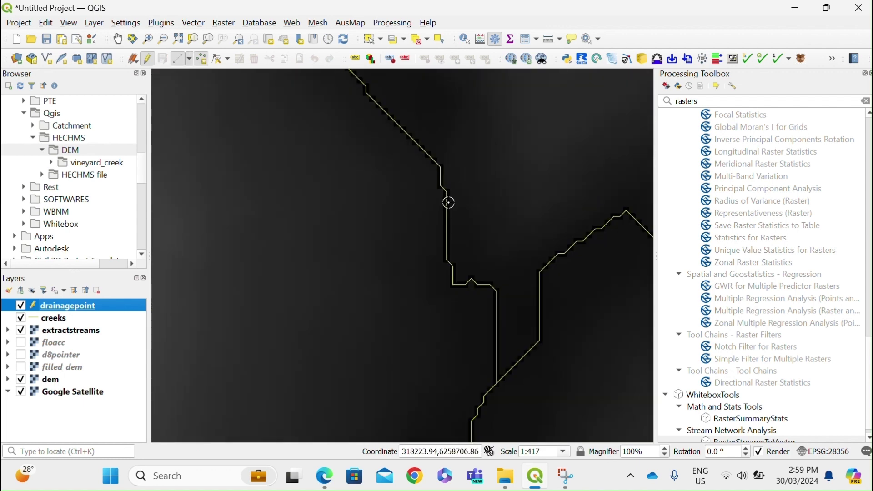
{"action": "left_click", "coordinate": [435, 162]}
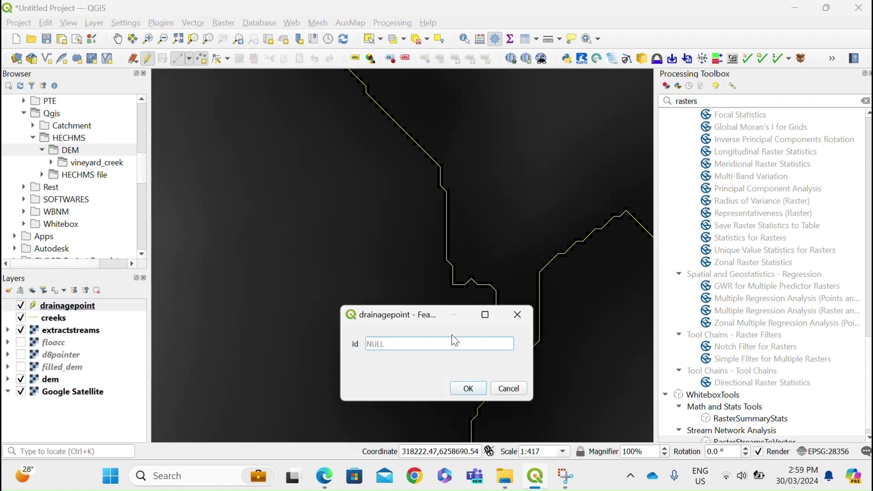
{"action": "left_click", "coordinate": [465, 388]}
{"action": "scroll", "coordinate": [403, 202], "scroll_direction": "down", "scroll_amount": 3}
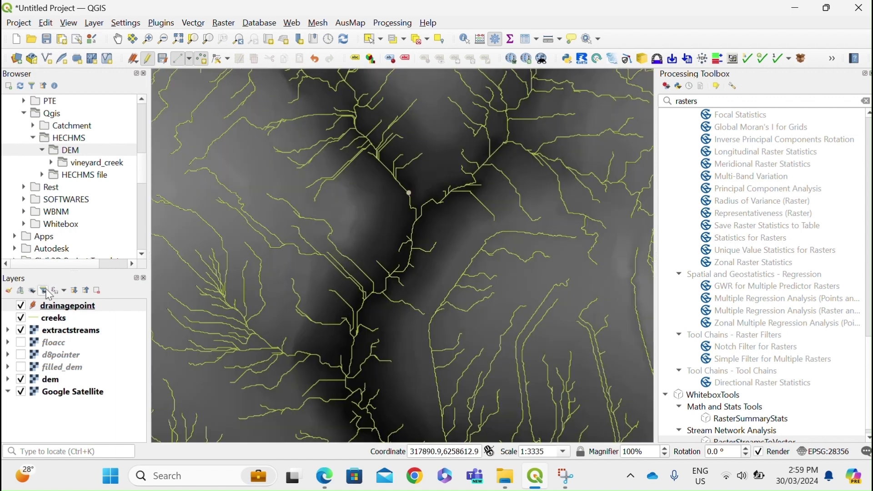
{"action": "left_click", "coordinate": [147, 59]}
{"action": "left_click", "coordinate": [441, 247]}
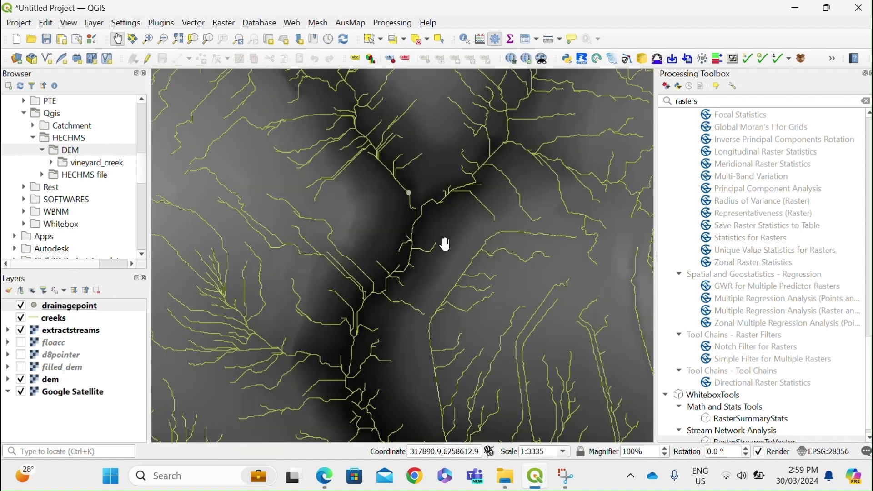
- Hide the dem, Google Satellite and creeks layers to check the drainage point against the extractstreams raster cells
{"action": "left_click", "coordinate": [707, 101]}
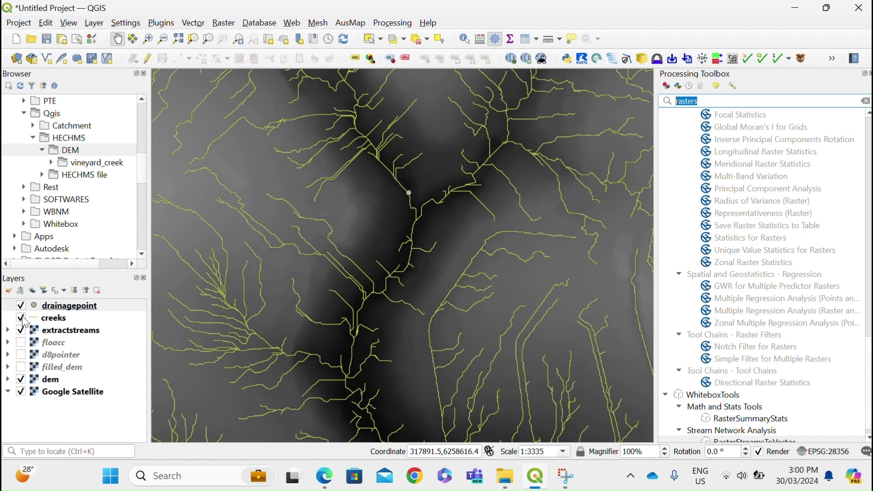
{"action": "left_click", "coordinate": [22, 380]}
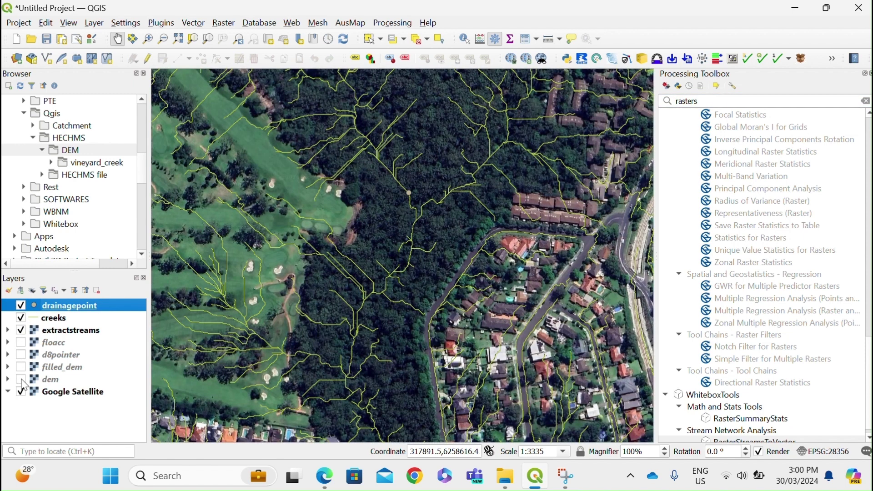
{"action": "left_click", "coordinate": [21, 379]}
{"action": "left_click", "coordinate": [22, 391]}
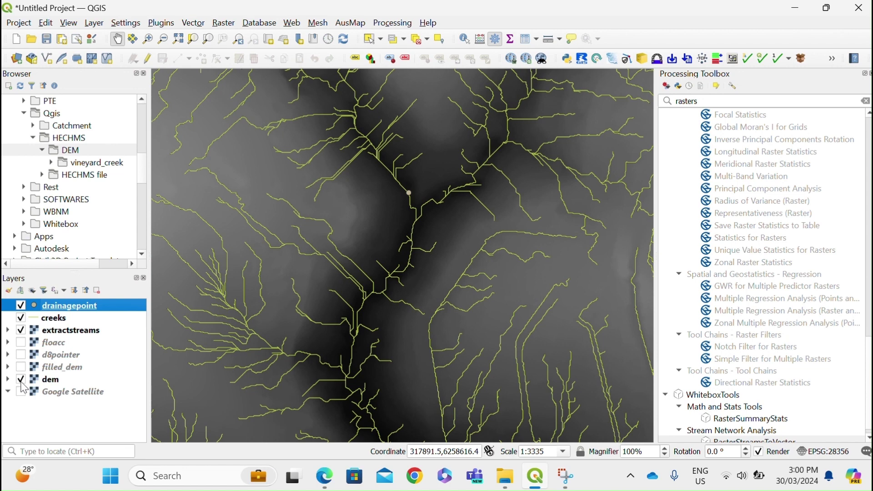
{"action": "left_click", "coordinate": [22, 381]}
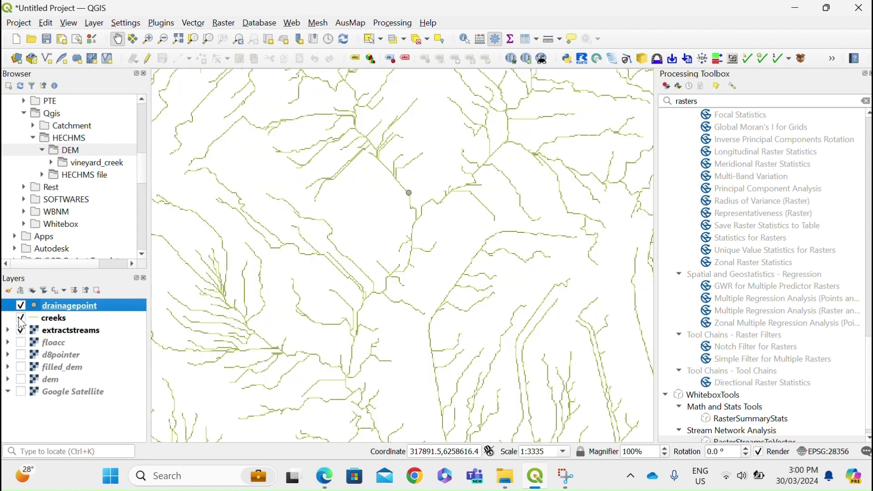
{"action": "left_click", "coordinate": [21, 319]}
{"action": "scroll", "coordinate": [400, 190], "scroll_direction": "up", "scroll_amount": 5}
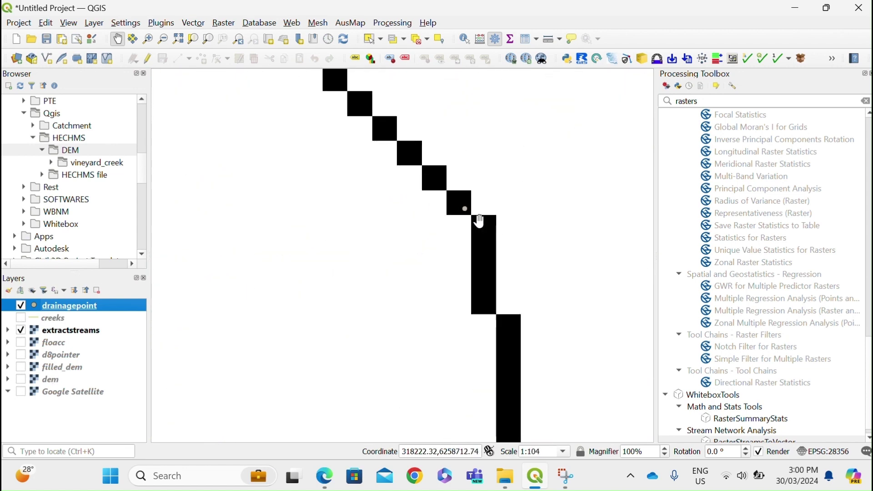
{"action": "scroll", "coordinate": [480, 221], "scroll_direction": "up", "scroll_amount": 1}
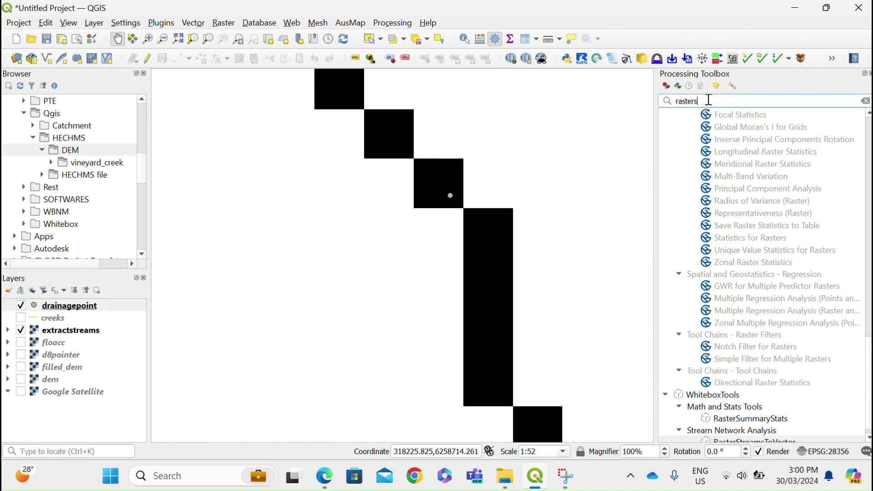
- Set up JensonSnapPourPoints for the drainagepoint layer with extractstreams as the streams file and a maximum snap distance of 50 map units
{"action": "left_click_drag", "start_coordinate": [707, 100], "coordinate": [636, 97]}
{"action": "type", "text": "snap"}
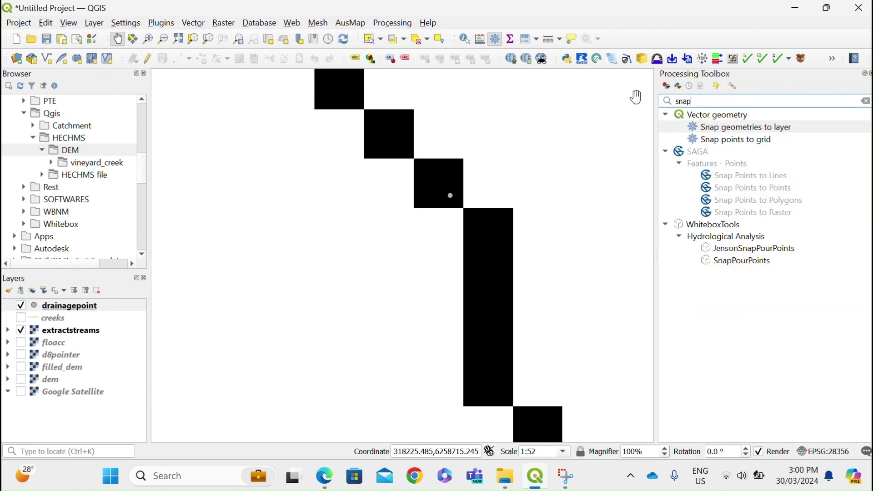
{"action": "double_click", "coordinate": [754, 248]}
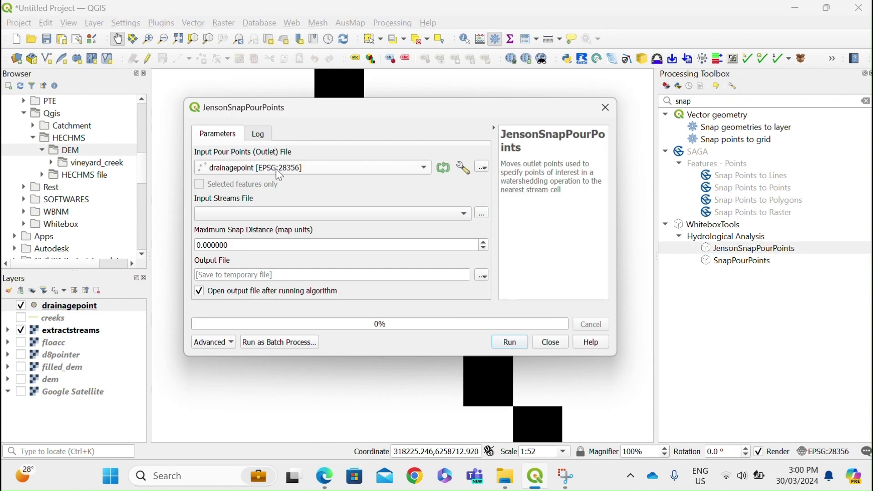
{"action": "left_click", "coordinate": [287, 214]}
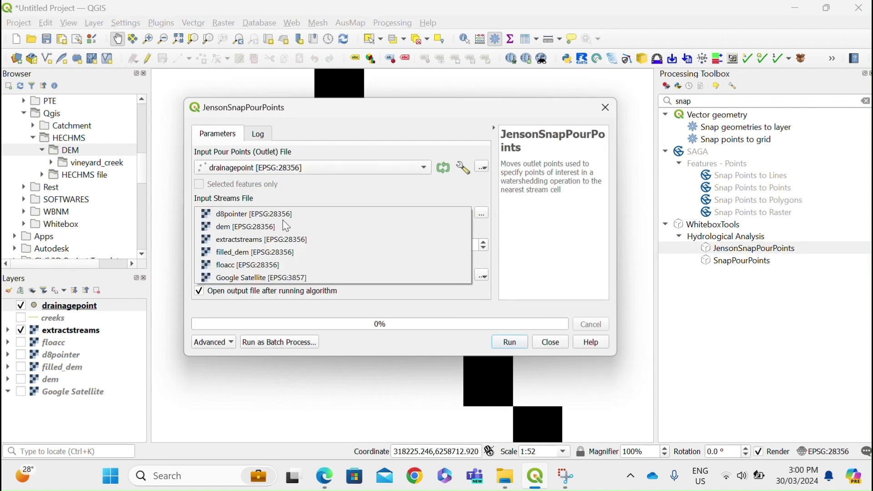
{"action": "left_click", "coordinate": [271, 241]}
{"action": "left_click", "coordinate": [254, 246]}
{"action": "left_click_drag", "start_coordinate": [255, 245], "coordinate": [68, 259]}
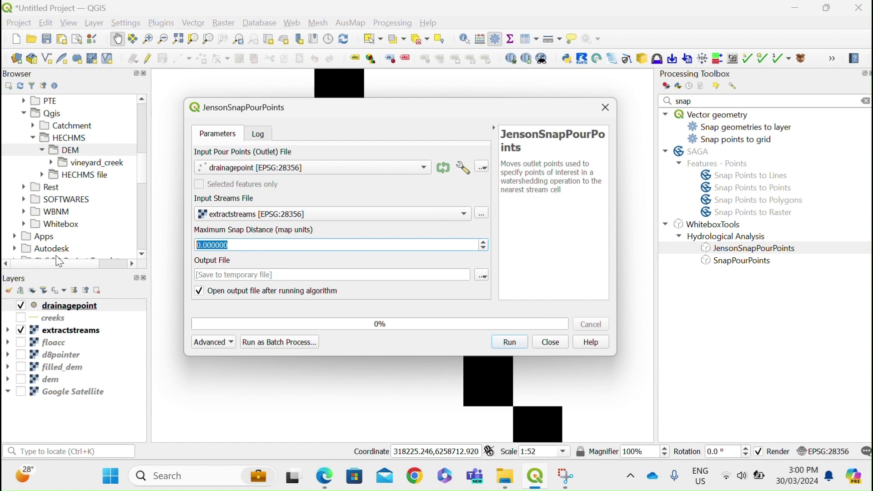
{"action": "type", "text": "50"}
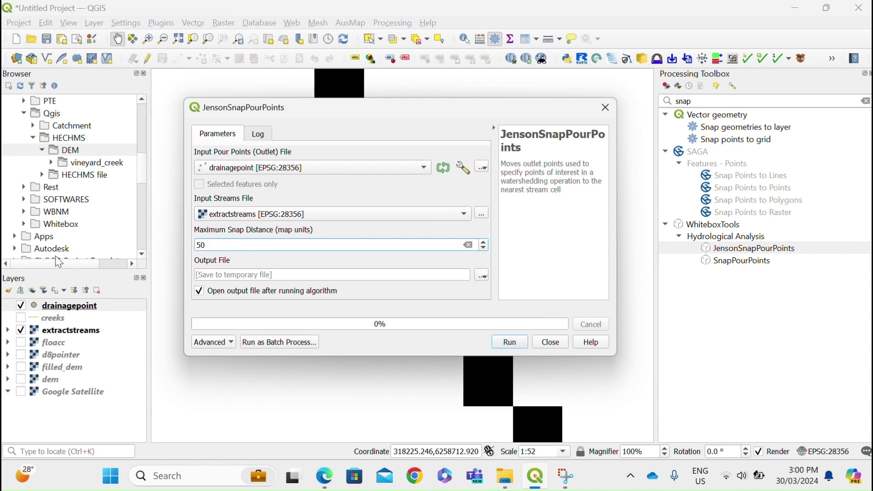
- Save the snapped output as drainagepointFinal.shp in the Shpfiles folder and run JensonSnapPourPoints
{"action": "left_click", "coordinate": [483, 276]}
{"action": "left_click", "coordinate": [490, 299]}
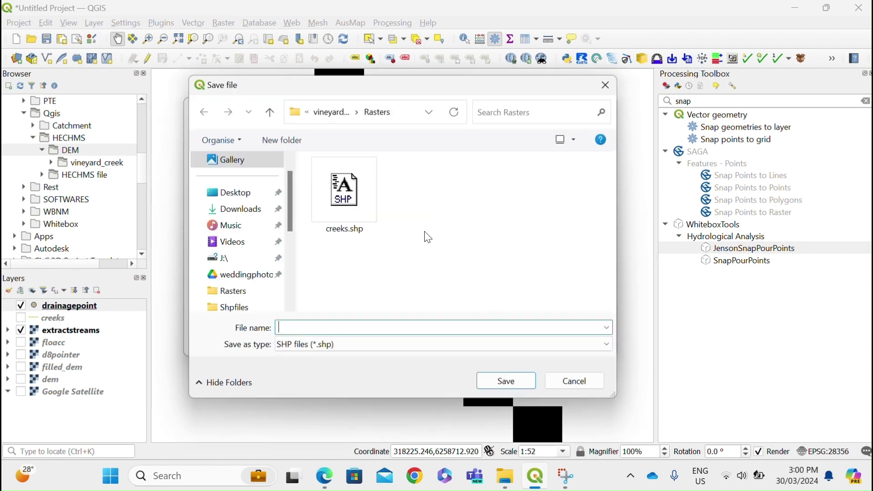
{"action": "left_click", "coordinate": [328, 111]}
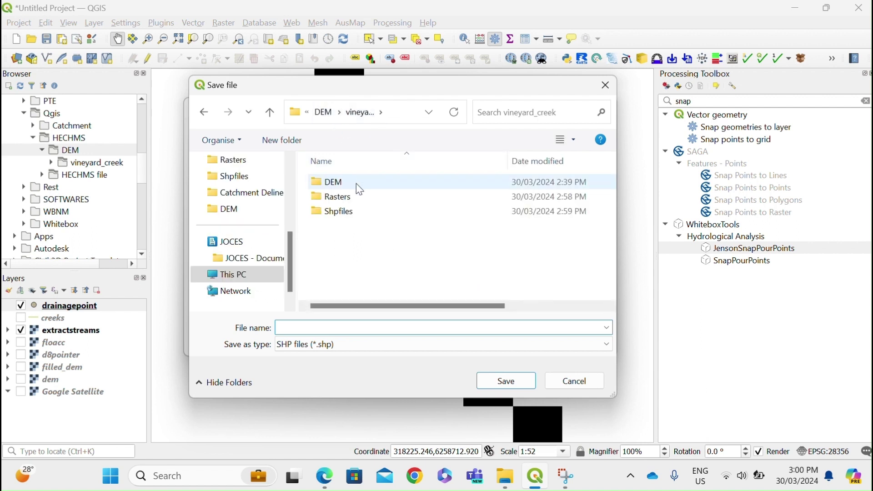
{"action": "double_click", "coordinate": [359, 211]}
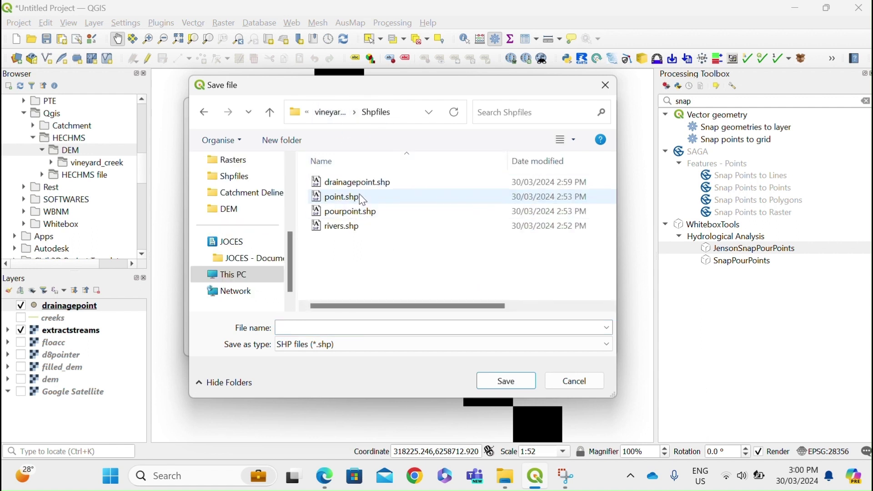
{"action": "left_click", "coordinate": [360, 183]}
{"action": "left_click", "coordinate": [334, 328]}
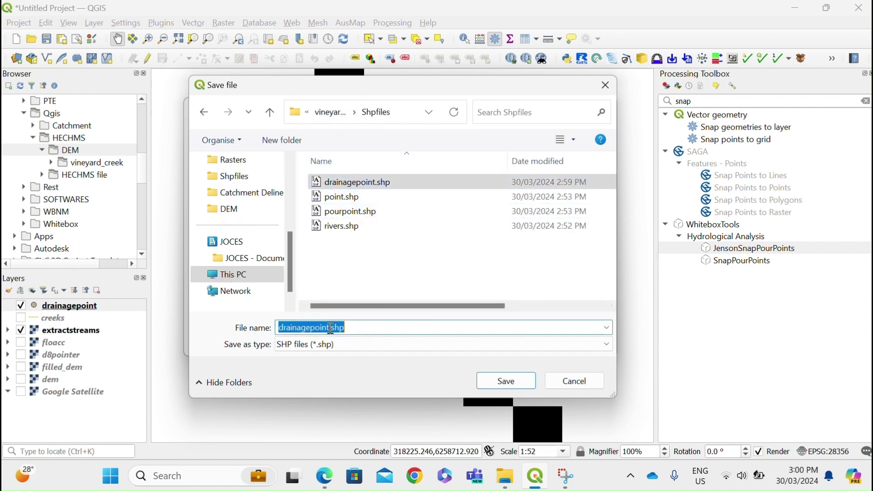
{"action": "left_click", "coordinate": [330, 328]}
{"action": "type", "text": "Fina"}
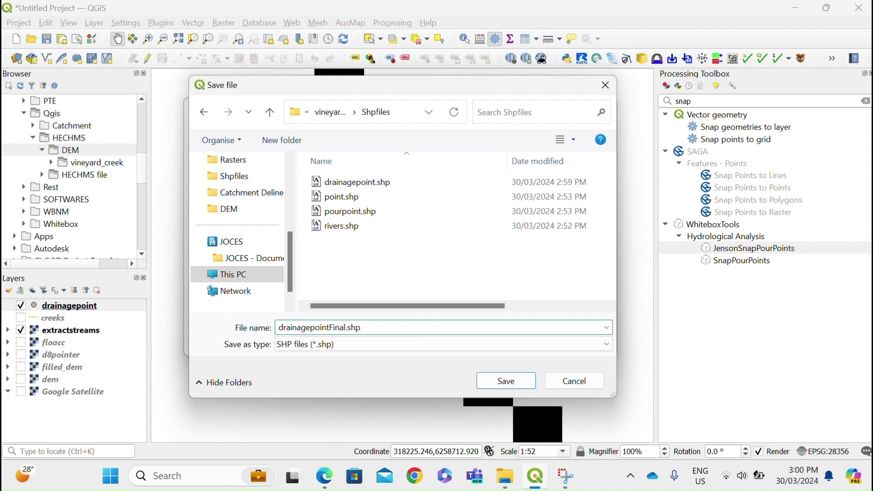
{"action": "type", "text": "l"}
{"action": "left_click", "coordinate": [480, 380]}
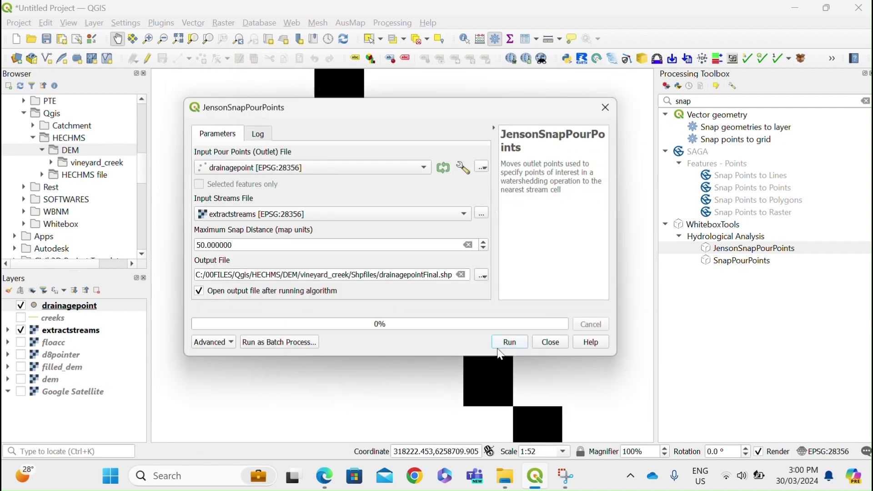
{"action": "left_click", "coordinate": [507, 345]}
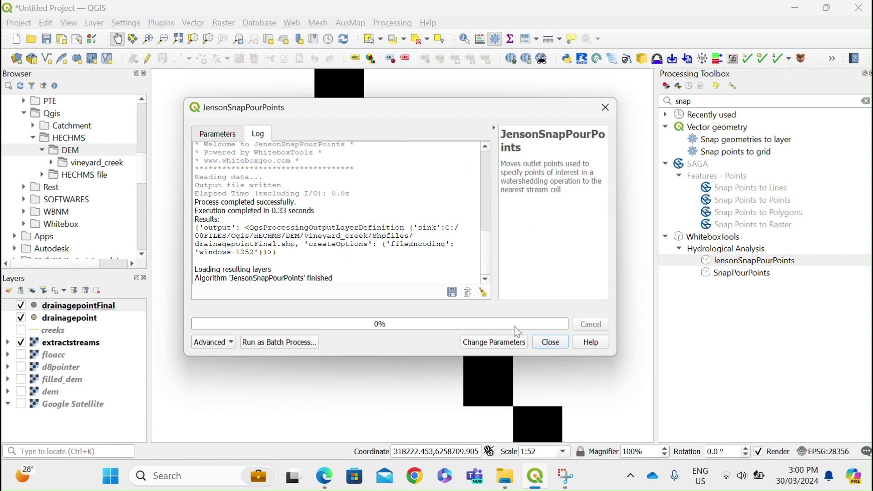
{"action": "left_click", "coordinate": [544, 342]}
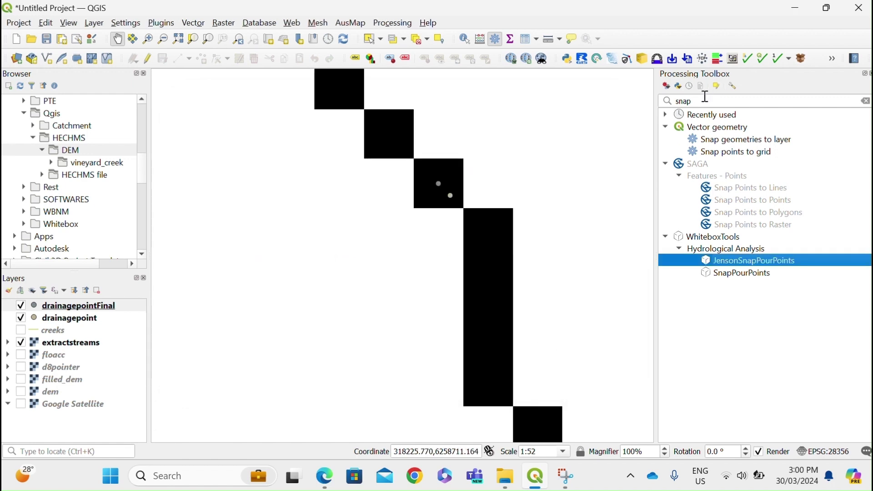
- Set up the WhiteboxTools Watershed tool with d8pointer as the D8 pointer file and drainagepointFinal as the pour points
{"action": "key", "text": "BackSpace"}
{"action": "key", "text": "BackSpace"}
{"action": "key", "text": "BackSpace"}
{"action": "key", "text": "BackSpace"}
{"action": "type", "text": "watershed"}
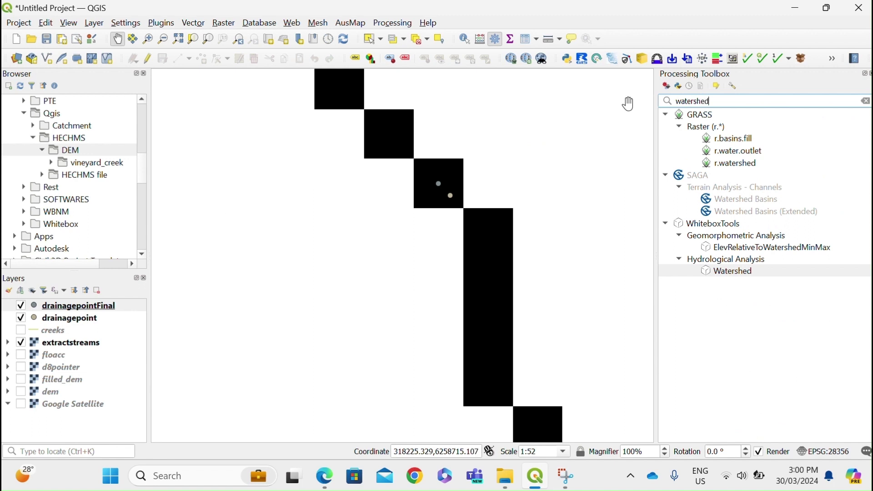
{"action": "double_click", "coordinate": [718, 271]}
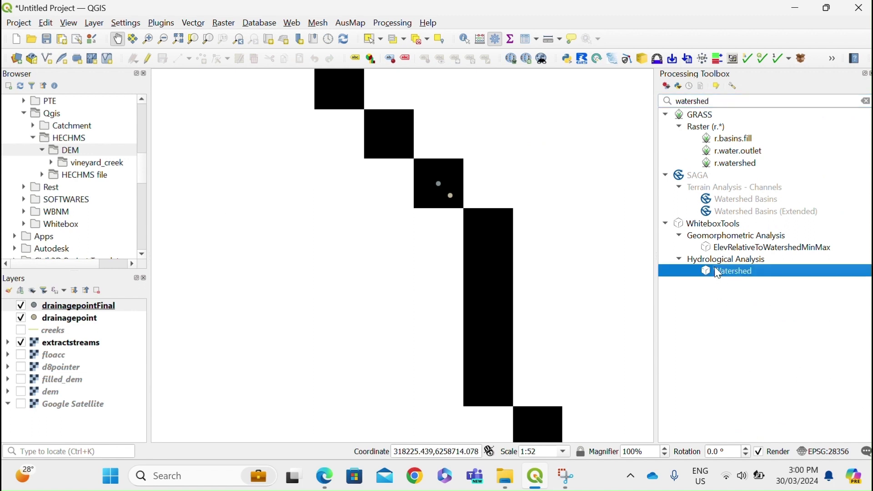
{"action": "left_click", "coordinate": [248, 169]}
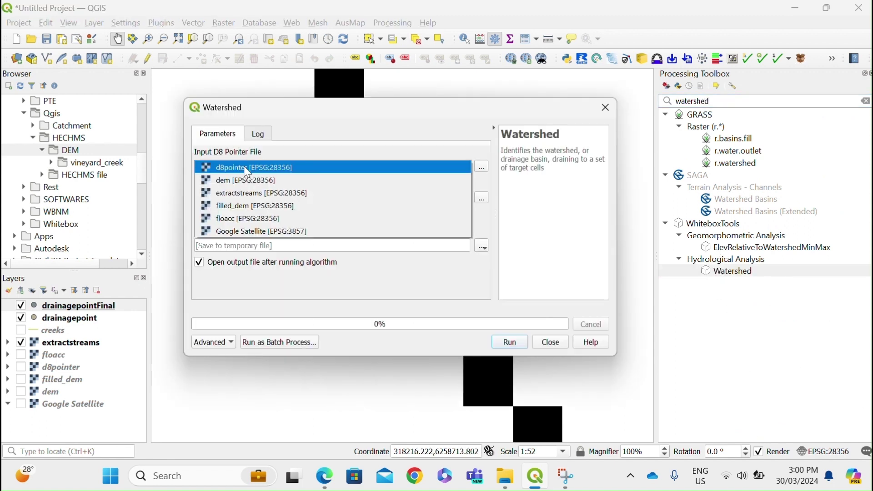
{"action": "left_click", "coordinate": [246, 168]}
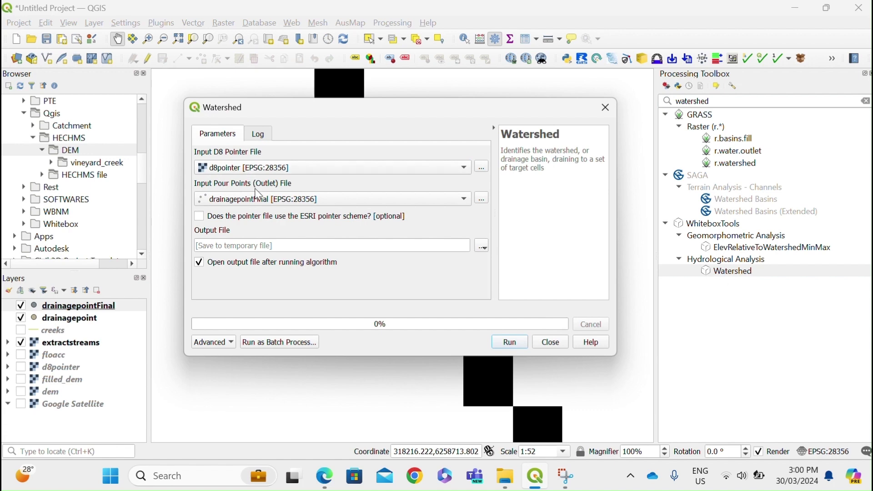
- Save the watershed raster as catchment in the Rasters folder and run the Watershed tool
{"action": "left_click", "coordinate": [479, 248]}
{"action": "left_click", "coordinate": [486, 273]}
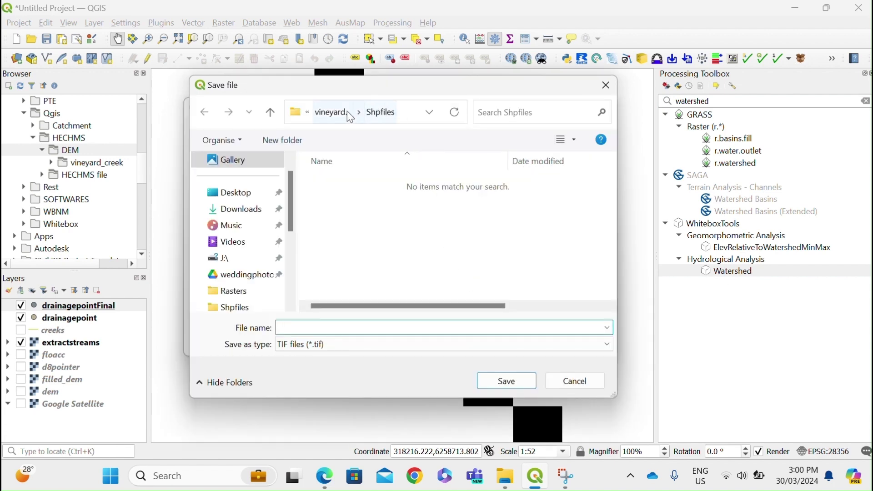
{"action": "left_click", "coordinate": [350, 117]}
{"action": "double_click", "coordinate": [345, 198]}
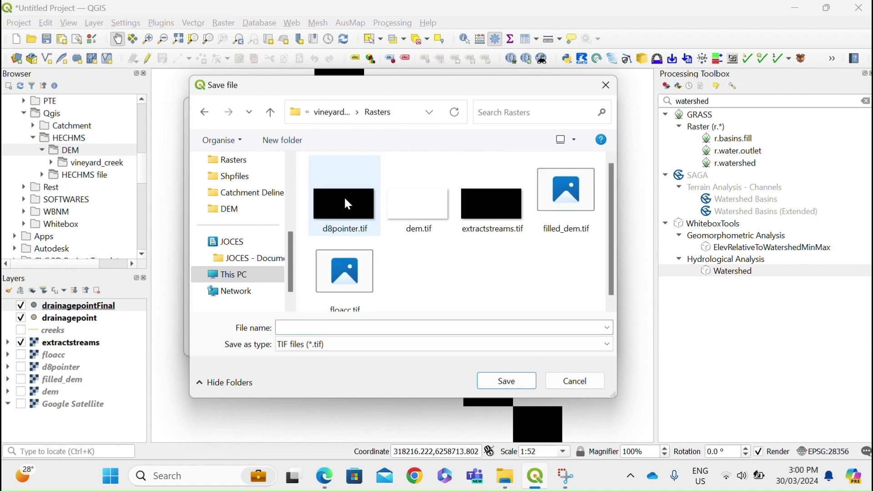
{"action": "left_click", "coordinate": [356, 323]}
{"action": "type", "text": "catc"}
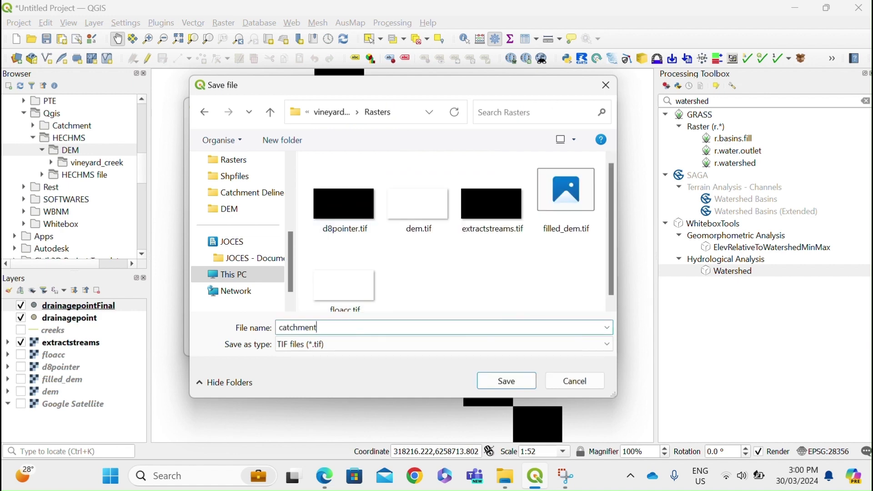
{"action": "type", "text": "hment"}
{"action": "left_click", "coordinate": [507, 384]}
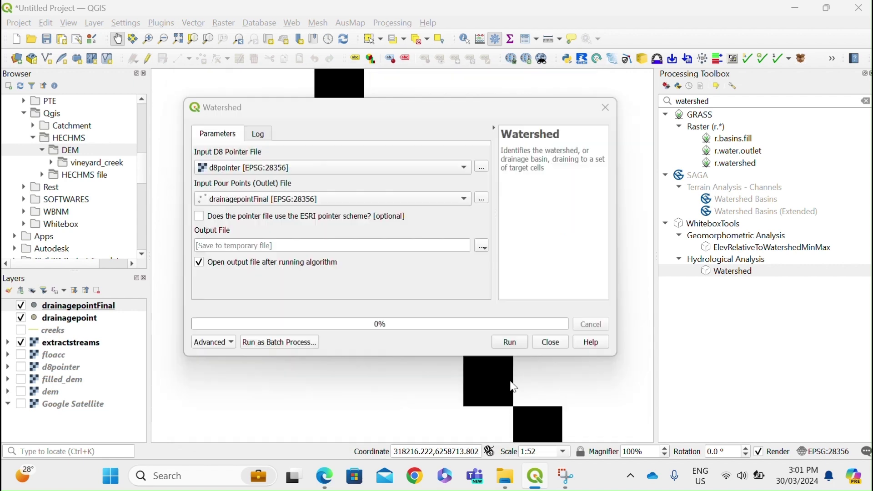
{"action": "left_click", "coordinate": [509, 342]}
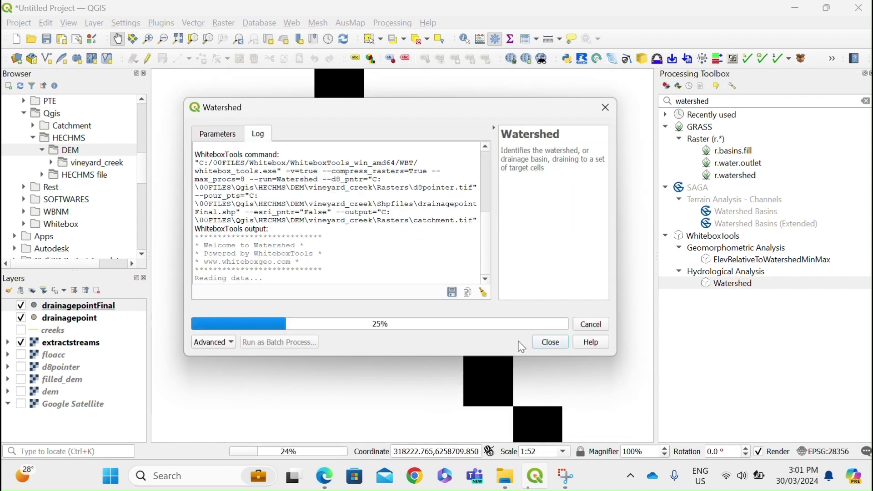
{"action": "left_click", "coordinate": [550, 342]}
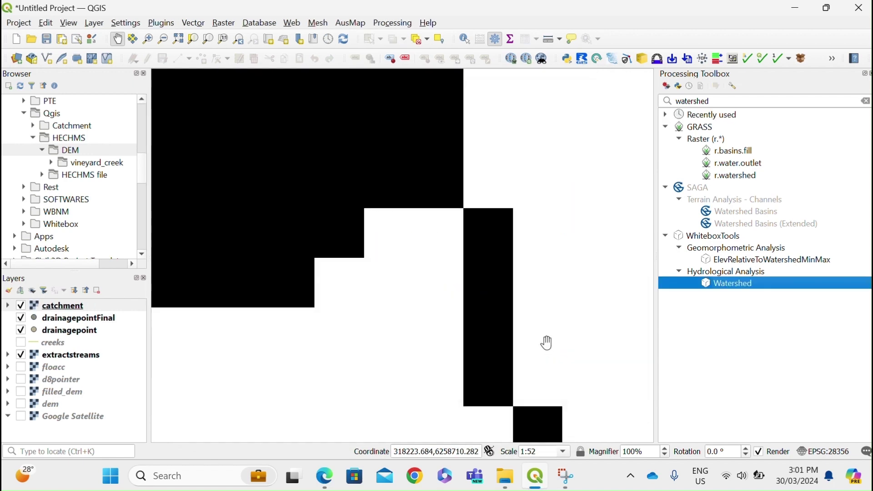
- Load the catchments shapefile from the Shp files folder into the map and toggle its visibility to compare it with the catchment raster
{"action": "scroll", "coordinate": [463, 318], "scroll_direction": "down", "scroll_amount": 9}
{"action": "scroll", "coordinate": [394, 211], "scroll_direction": "up", "scroll_amount": 1}
{"action": "scroll", "coordinate": [393, 211], "scroll_direction": "down", "scroll_amount": 2}
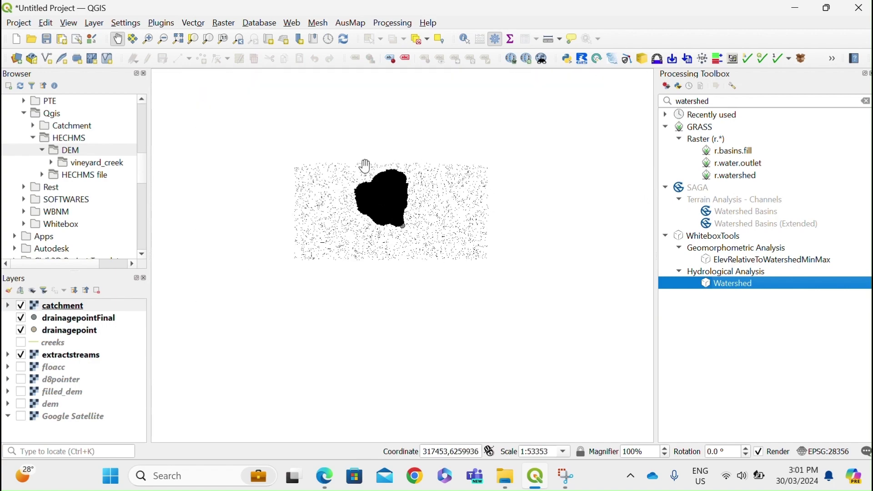
{"action": "scroll", "coordinate": [364, 166], "scroll_direction": "up", "scroll_amount": 2}
{"action": "left_click_drag", "start_coordinate": [433, 277], "coordinate": [340, 215]}
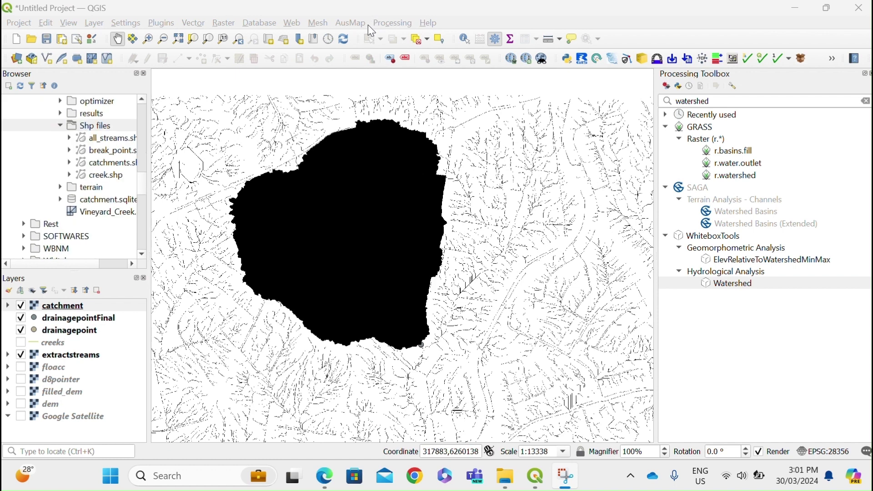
{"action": "left_click_drag", "start_coordinate": [105, 170], "coordinate": [319, 255]}
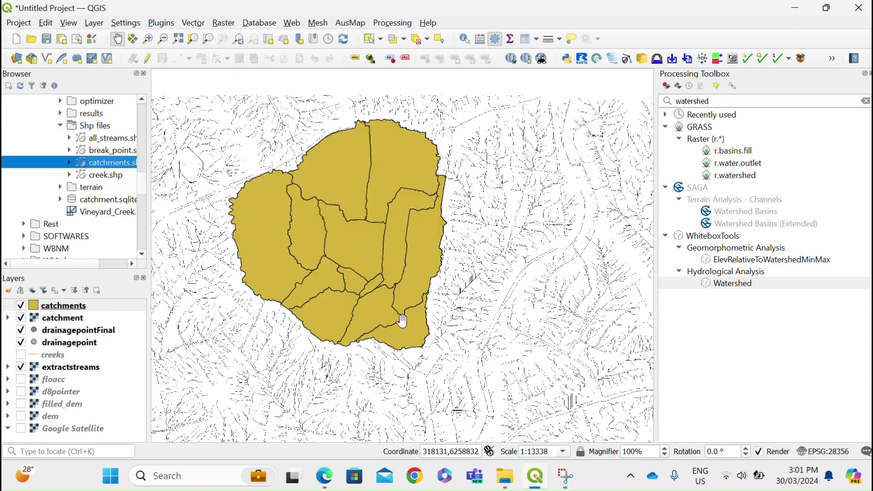
{"action": "left_click", "coordinate": [22, 307]}
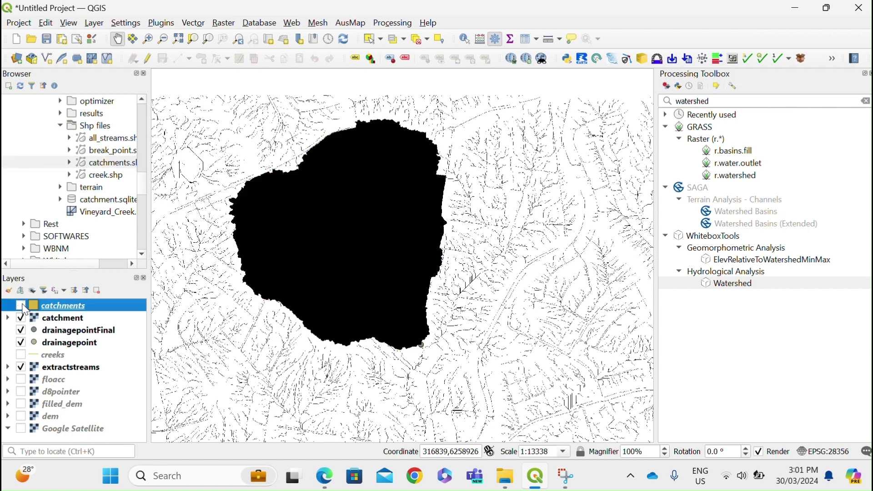
{"action": "left_click", "coordinate": [23, 306]}
{"action": "left_click", "coordinate": [23, 307]}
{"action": "left_click", "coordinate": [22, 307]}
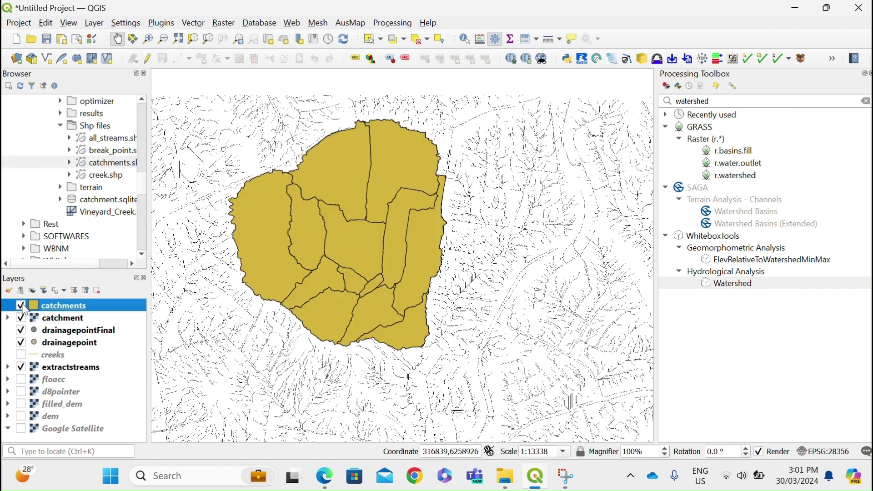
- Load the break_point shapefile from the Shp files folder into the map at the catchment outlet
{"action": "scroll", "coordinate": [445, 352], "scroll_direction": "up", "scroll_amount": 2}
{"action": "scroll", "coordinate": [347, 350], "scroll_direction": "up", "scroll_amount": 3}
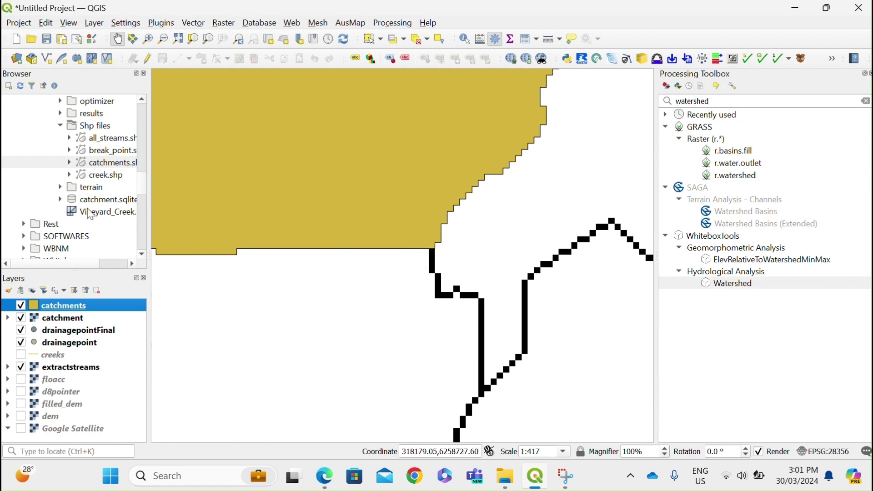
{"action": "left_click", "coordinate": [104, 153]}
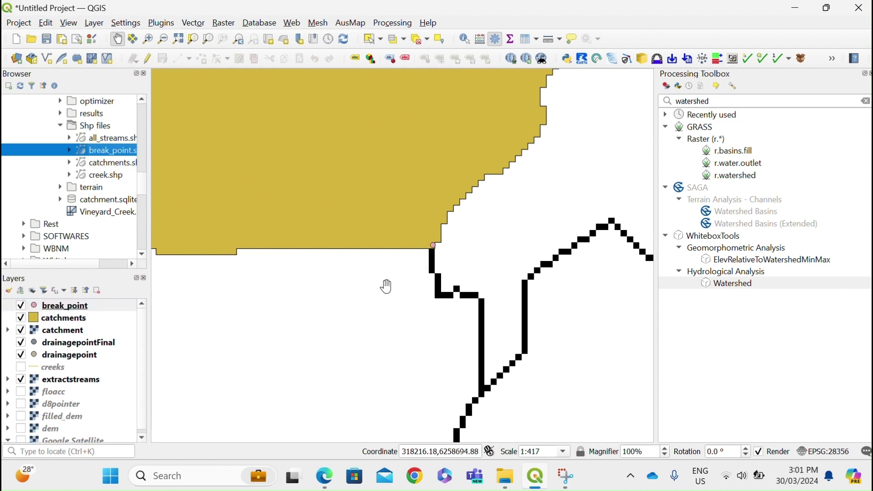
{"action": "scroll", "coordinate": [431, 264], "scroll_direction": "up", "scroll_amount": 3}
{"action": "scroll", "coordinate": [152, 276], "scroll_direction": "down", "scroll_amount": 1}
{"action": "scroll", "coordinate": [152, 276], "scroll_direction": "down", "scroll_amount": 1}
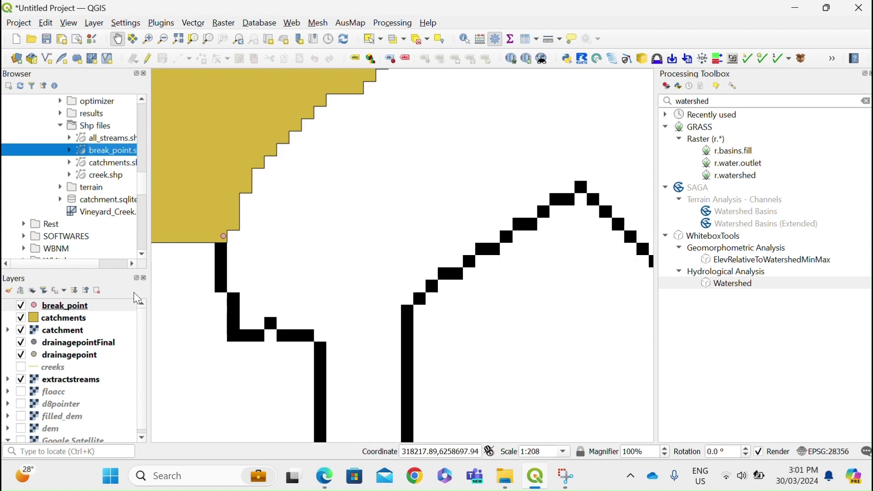
- Hide the catchments layer and examine the break point's position on the stream relative to the catchment raster's outlet
{"action": "left_click", "coordinate": [22, 319]}
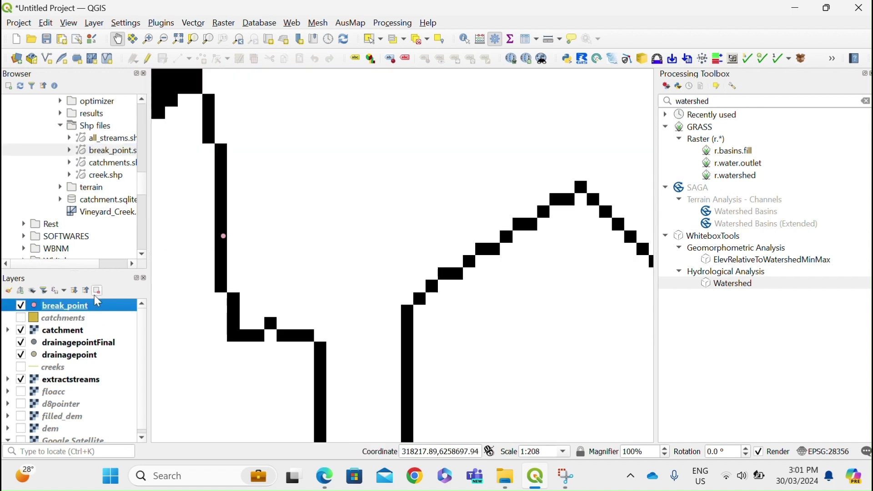
{"action": "scroll", "coordinate": [327, 261], "scroll_direction": "down", "scroll_amount": 1}
{"action": "scroll", "coordinate": [273, 176], "scroll_direction": "up", "scroll_amount": 1}
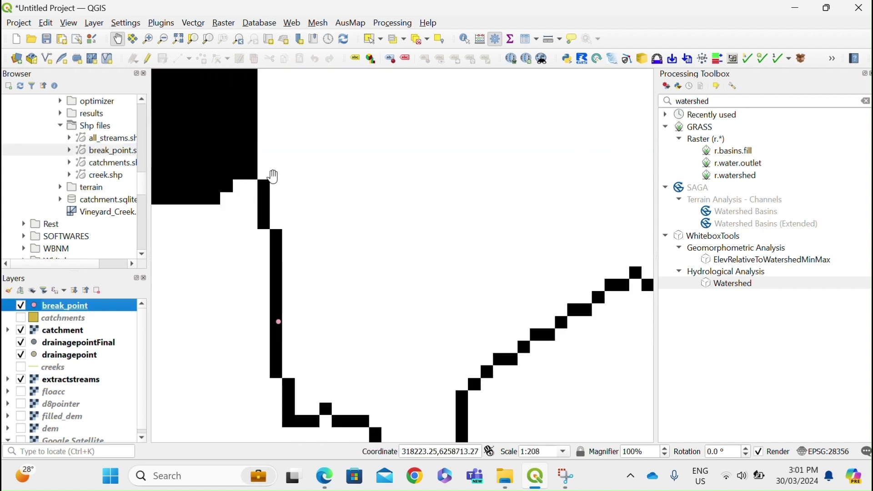
{"action": "scroll", "coordinate": [335, 220], "scroll_direction": "down", "scroll_amount": 1}
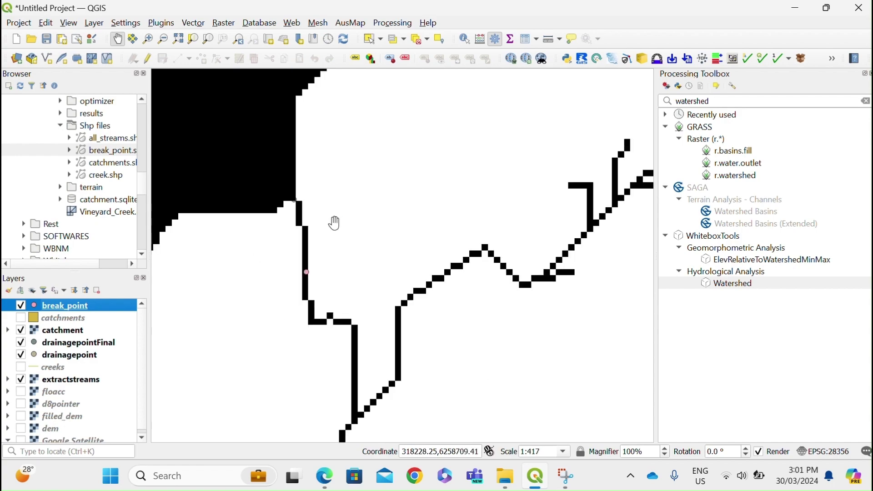
{"action": "scroll", "coordinate": [413, 258], "scroll_direction": "down", "scroll_amount": 3}
{"action": "scroll", "coordinate": [413, 258], "scroll_direction": "down", "scroll_amount": 1}
{"action": "scroll", "coordinate": [388, 207], "scroll_direction": "down", "scroll_amount": 1}
{"action": "left_click_drag", "start_coordinate": [344, 165], "coordinate": [332, 285]}
- Compare the full catchments and break_point layers with the catchment raster, leaving both comparison layers hidden
{"action": "left_click", "coordinate": [21, 318]}
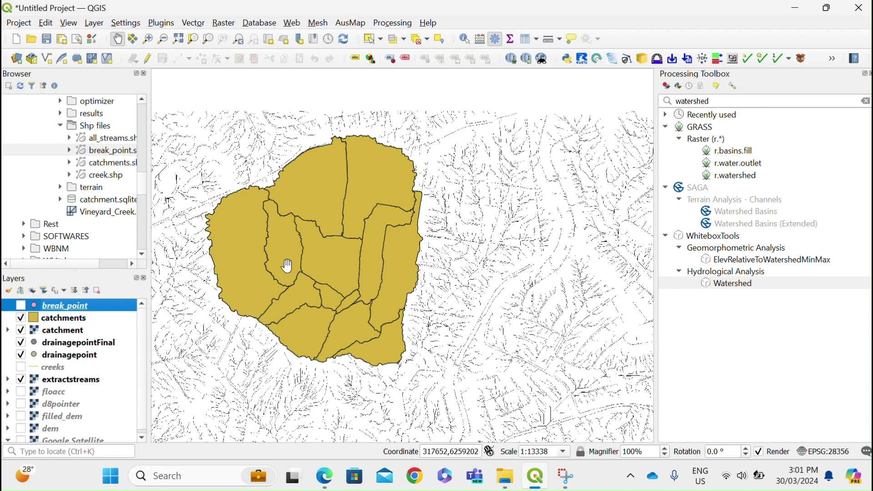
{"action": "left_click", "coordinate": [21, 305]}
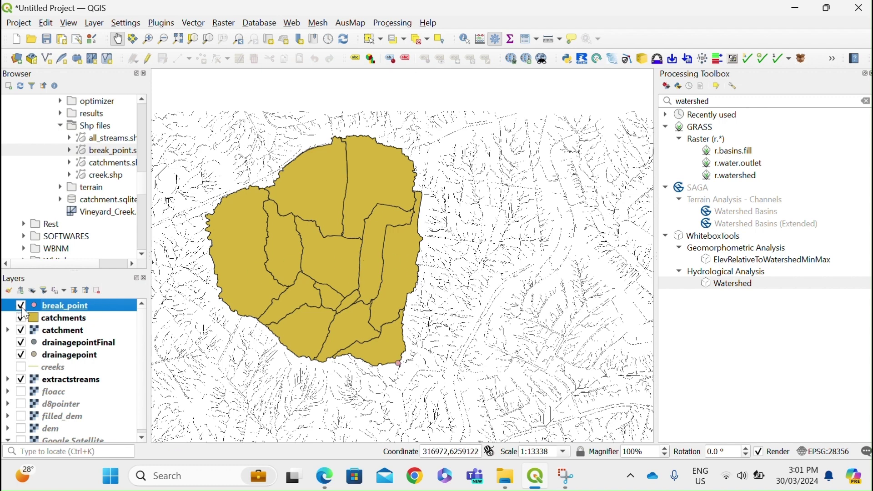
{"action": "left_click", "coordinate": [21, 318]}
{"action": "left_click", "coordinate": [20, 306]}
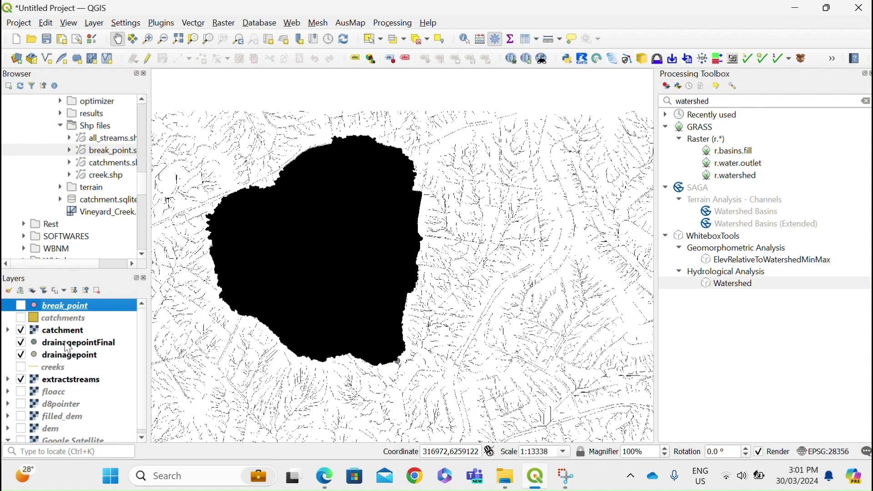
{"action": "scroll", "coordinate": [288, 263], "scroll_direction": "up", "scroll_amount": 1}
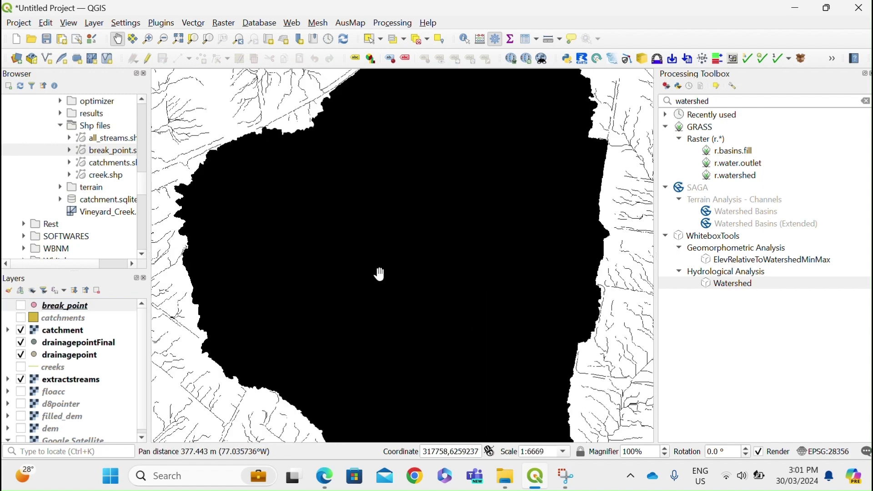
{"action": "scroll", "coordinate": [381, 275], "scroll_direction": "down", "scroll_amount": 1}
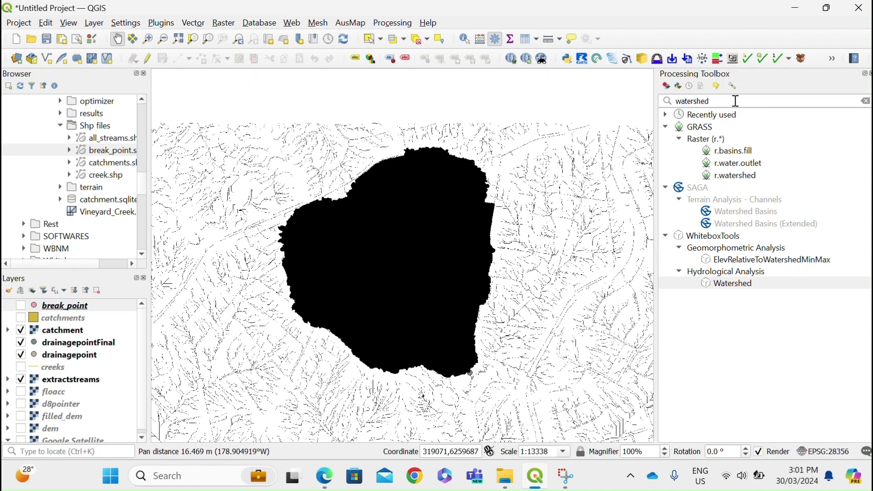
- Find and open the WhiteboxTools RasterToVectorPolygons tool with the catchment raster as input
{"action": "double_click", "coordinate": [737, 101]}
{"action": "key", "text": "BackSpace"}
{"action": "type", "text": "r"}
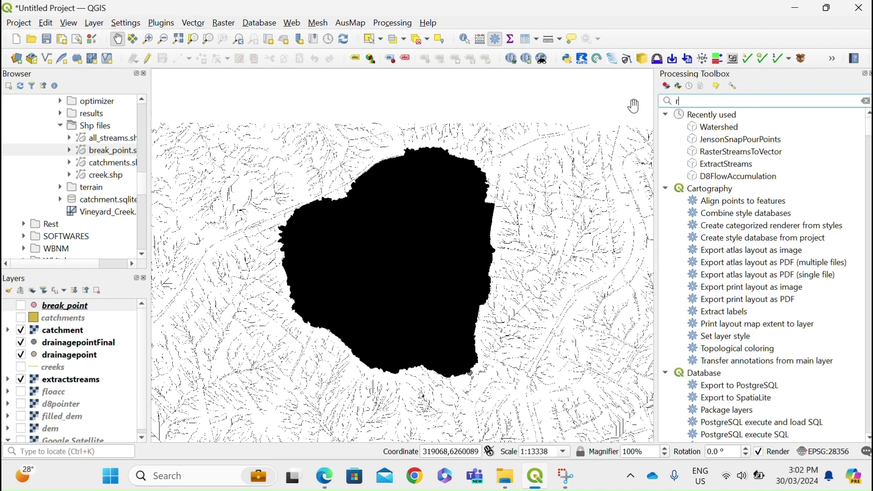
{"action": "type", "text": "astert"}
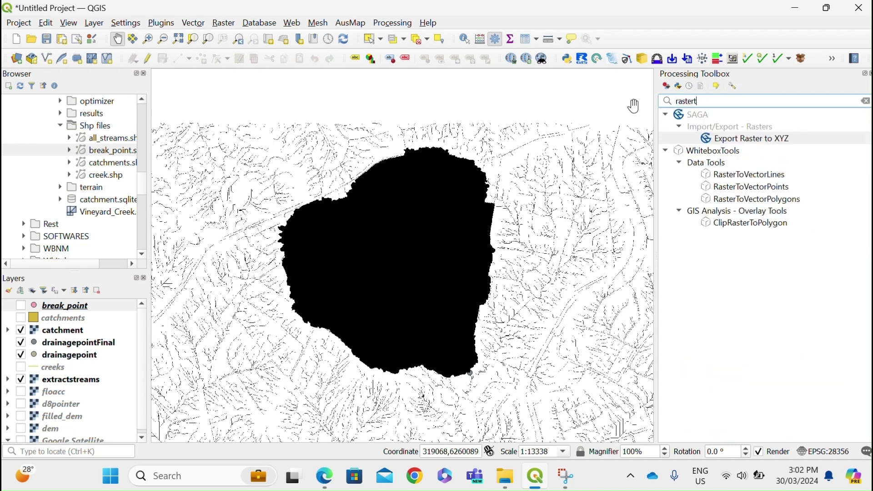
{"action": "type", "text": "op"}
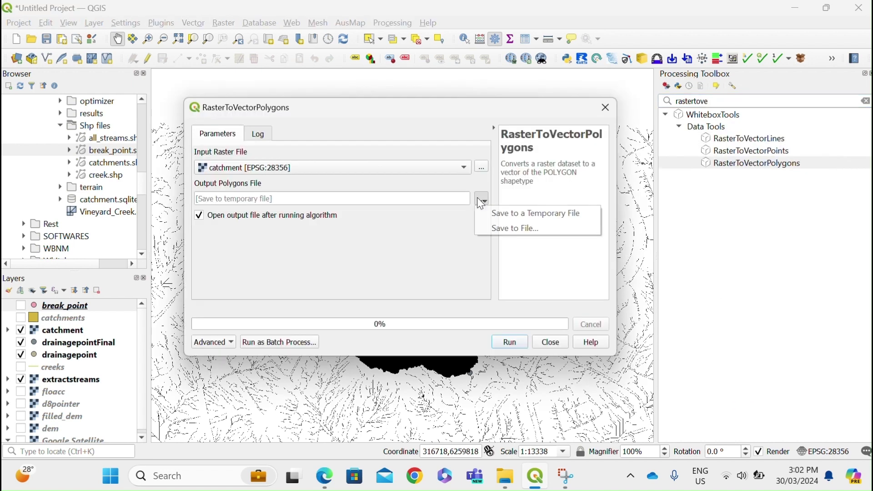
- Save the output polygons as catchment.shp in the Shpfiles folder, run RasterToVectorPolygons and close the tool
{"action": "left_click", "coordinate": [492, 228]}
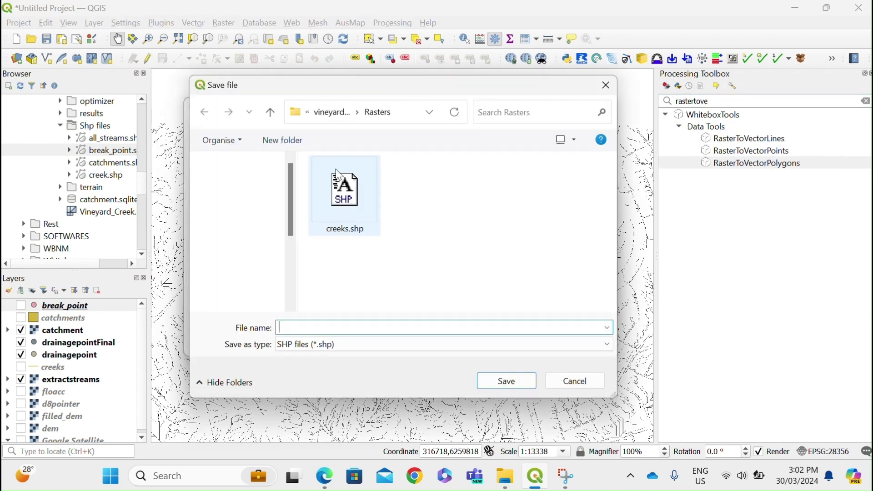
{"action": "left_click", "coordinate": [339, 111]}
{"action": "double_click", "coordinate": [364, 212]}
{"action": "left_click", "coordinate": [355, 326]}
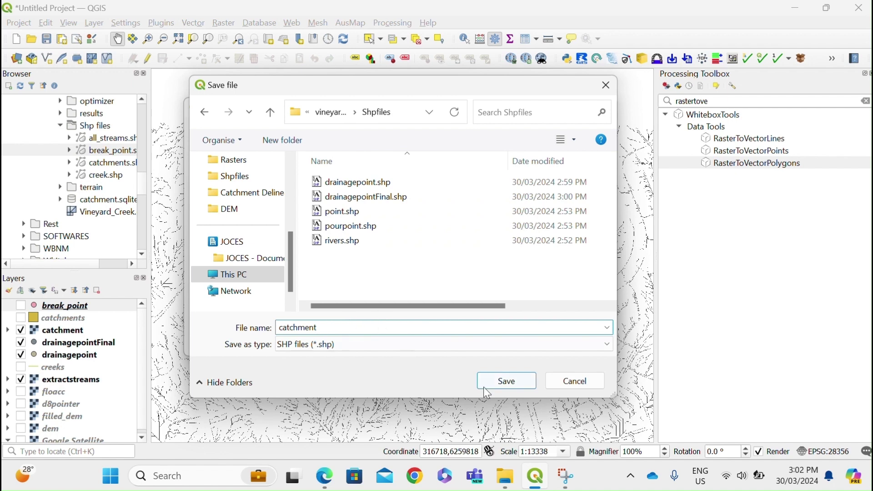
{"action": "left_click", "coordinate": [503, 387]}
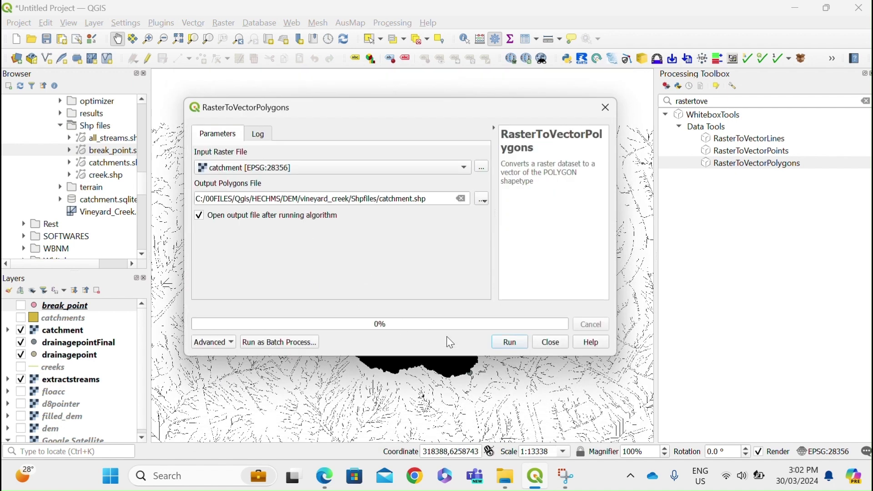
{"action": "left_click", "coordinate": [508, 345]}
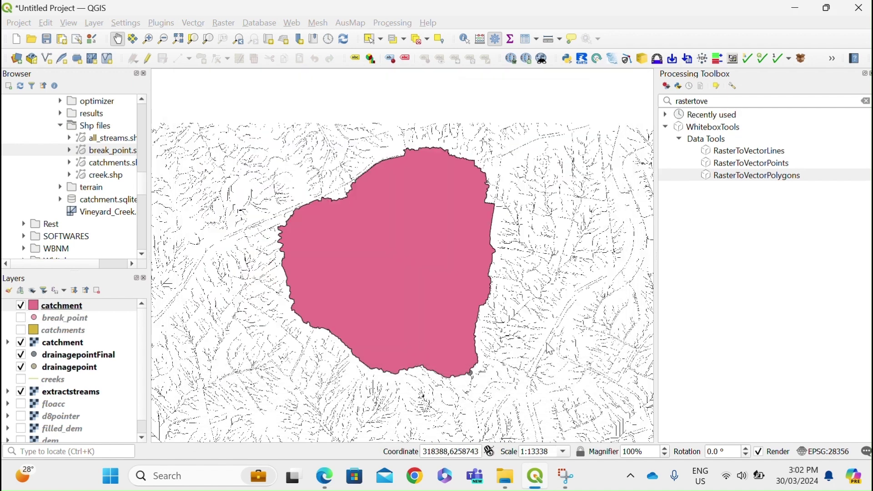
{"action": "left_click", "coordinate": [551, 345]}
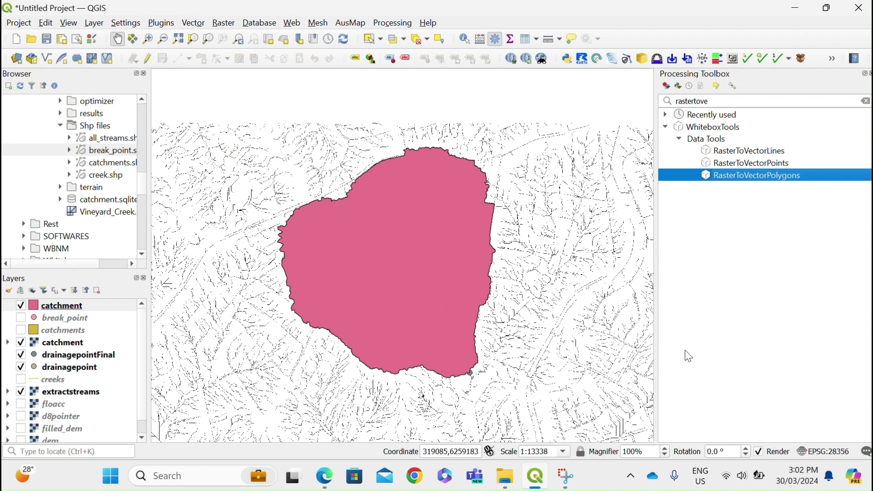
- Set up the WhiteboxTools Subbasins tool with d8pointer as the D8 pointer file and extractstreams as the streams file
{"action": "double_click", "coordinate": [745, 102]}
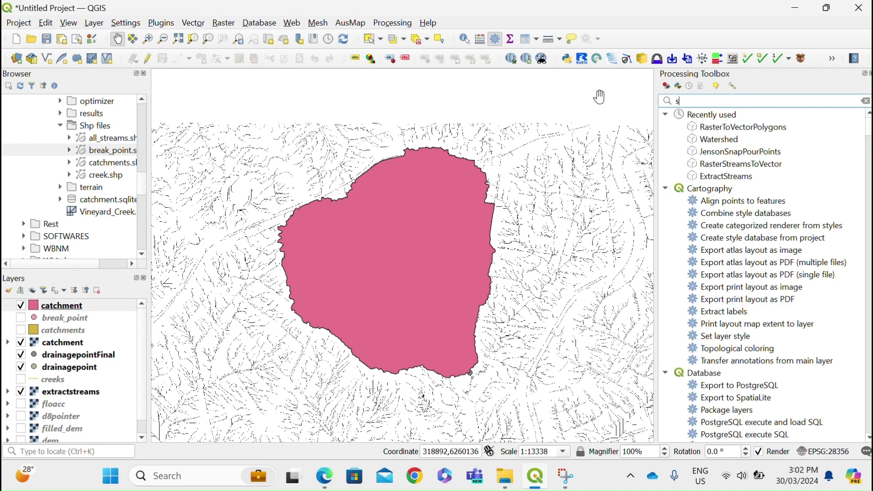
{"action": "type", "text": "subs"}
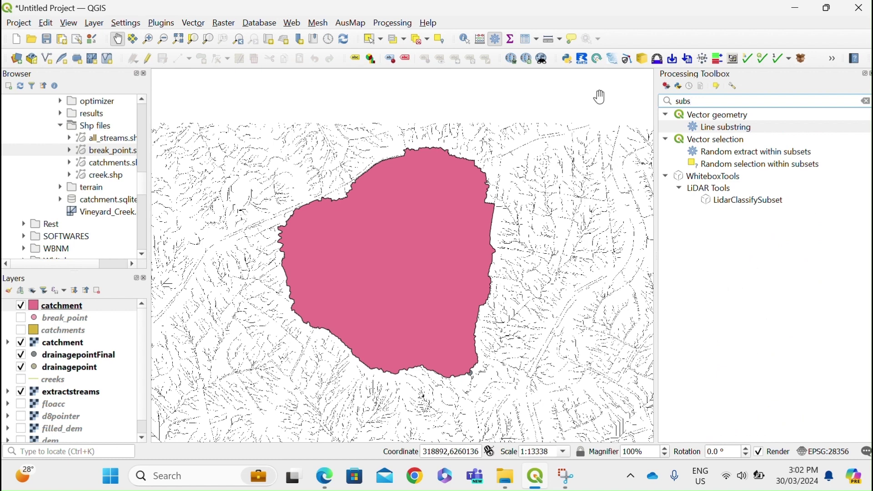
{"action": "key", "text": "BackSpace"}
{"action": "type", "text": "basins"}
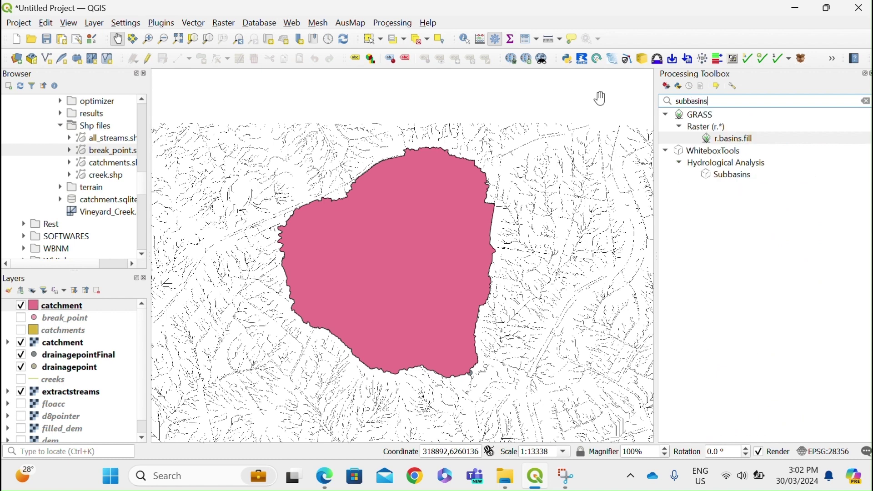
{"action": "double_click", "coordinate": [728, 175]}
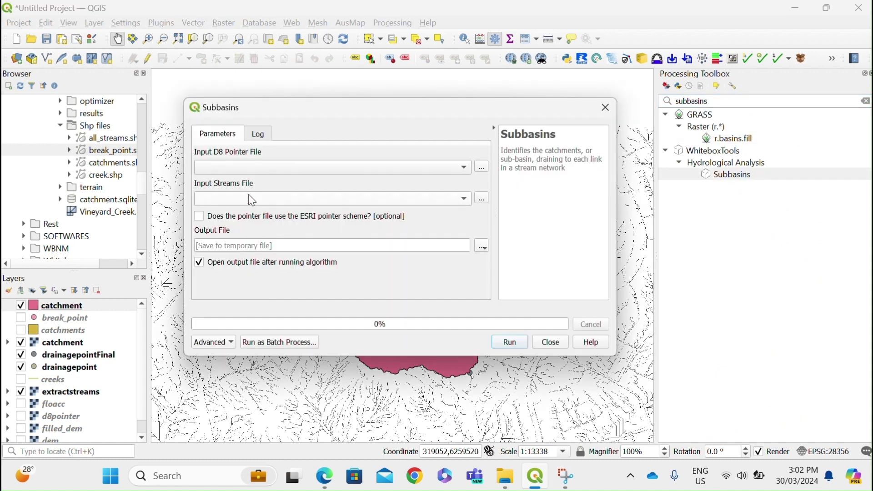
{"action": "left_click", "coordinate": [241, 168]}
{"action": "left_click", "coordinate": [241, 178]}
{"action": "left_click", "coordinate": [236, 199]}
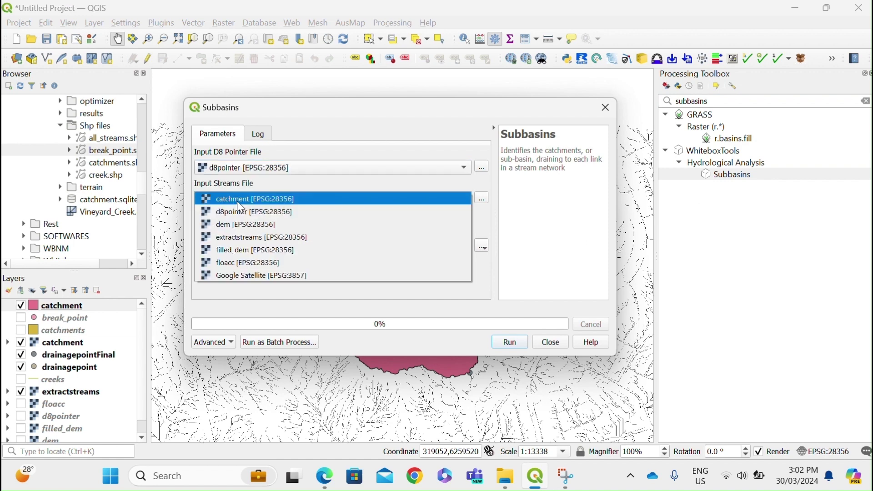
{"action": "left_click", "coordinate": [241, 237]}
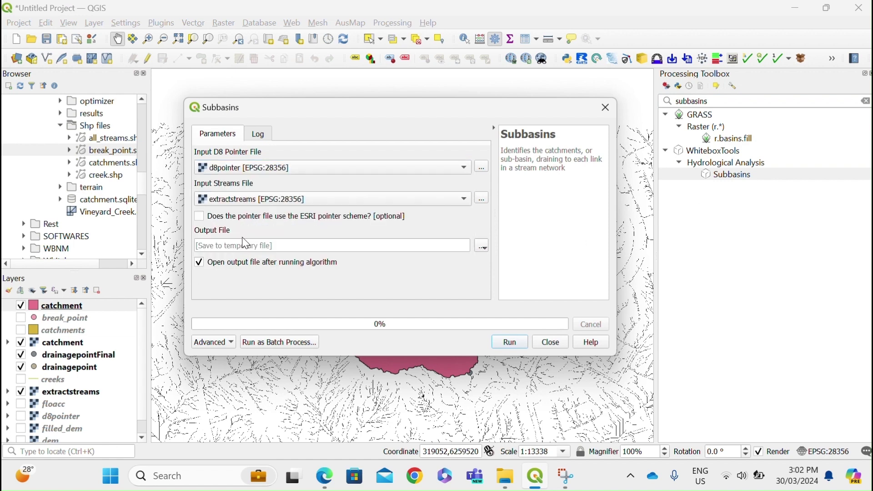
- Save the subbasins raster as subcatchments.tif in the Rasters folder and run the Subbasins tool
{"action": "left_click", "coordinate": [482, 247]}
{"action": "left_click", "coordinate": [509, 274]}
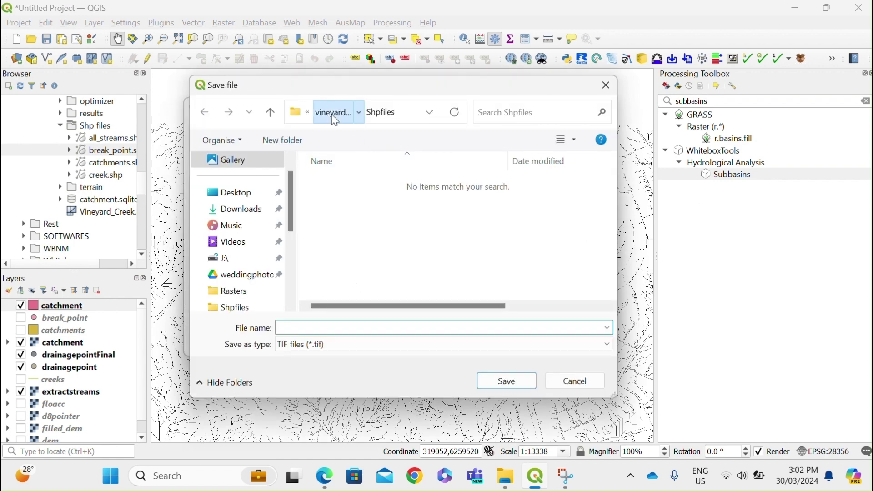
{"action": "left_click", "coordinate": [335, 117]}
{"action": "double_click", "coordinate": [336, 195]}
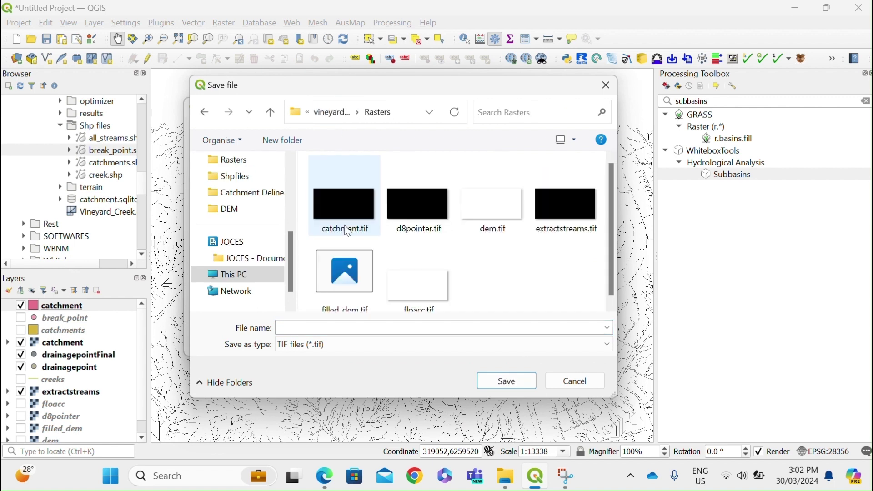
{"action": "left_click", "coordinate": [357, 326]}
{"action": "type", "text": "subcatchments"}
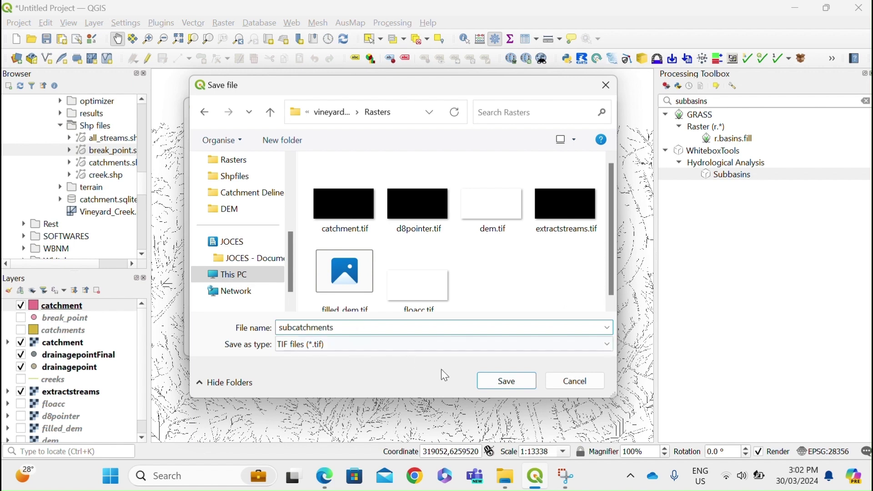
{"action": "left_click", "coordinate": [487, 380]}
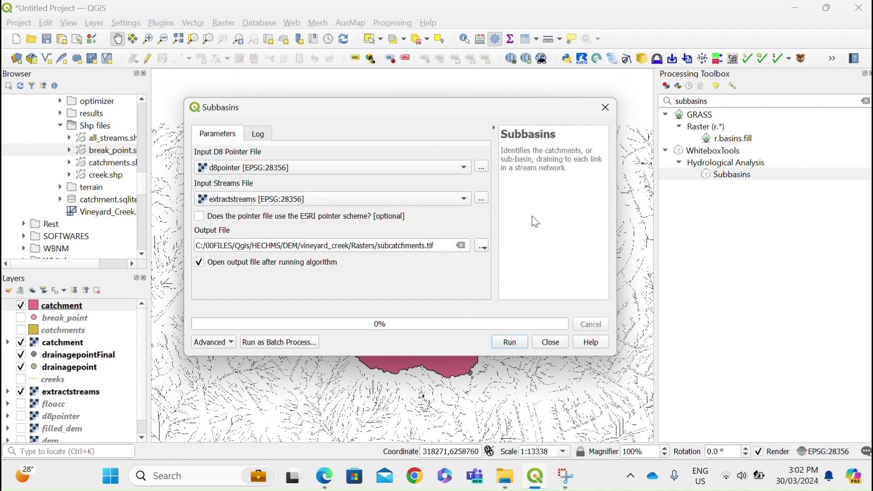
{"action": "left_click", "coordinate": [509, 343]}
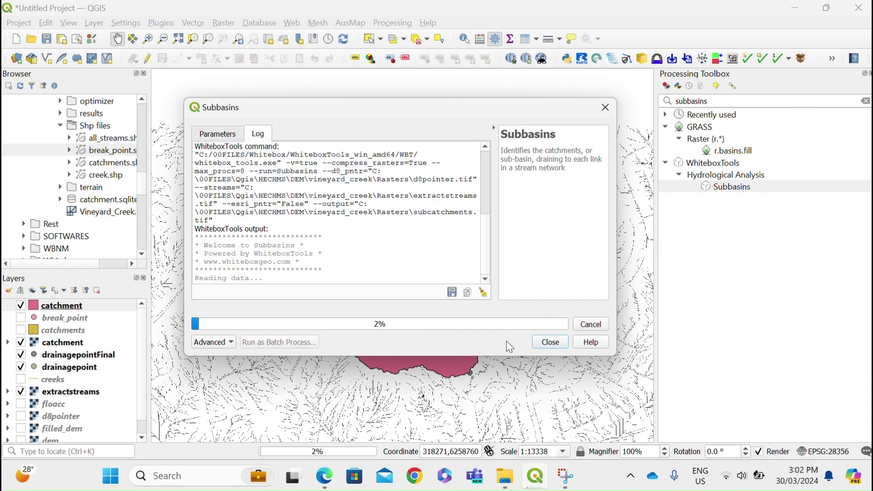
- Close the Subbasins tool and open the WhiteboxTools RasterToVectorPolygons tool with the subcatchments raster as input
{"action": "left_click", "coordinate": [550, 342]}
{"action": "double_click", "coordinate": [730, 101]}
{"action": "type", "text": "raster"}
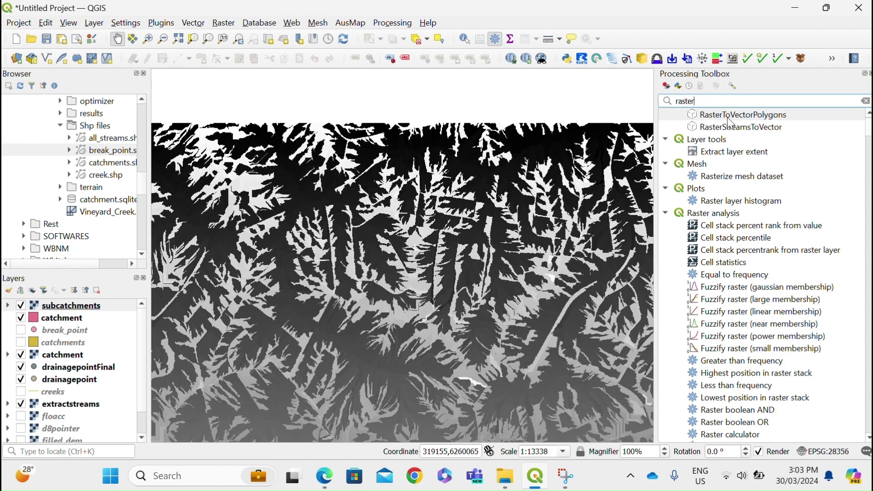
{"action": "double_click", "coordinate": [729, 119]}
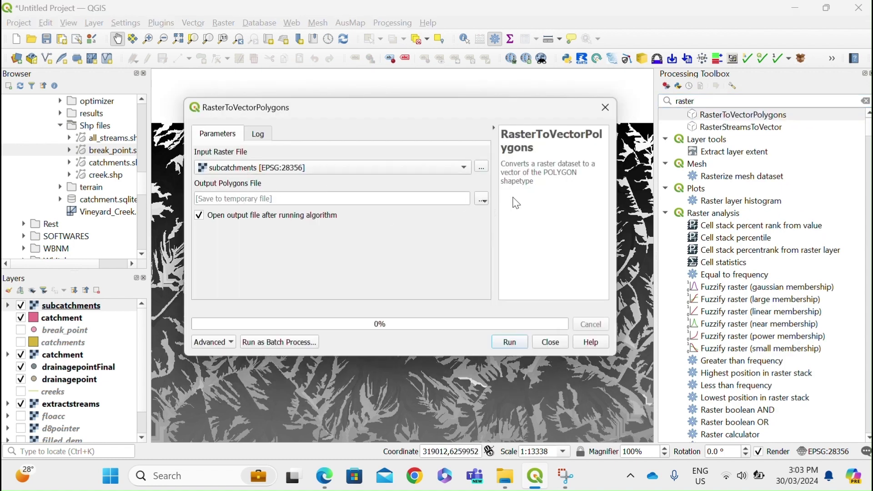
- Save the output polygons as subcatchments.shp in the Shpfiles folder, run RasterToVectorPolygons and close the tool
{"action": "left_click", "coordinate": [483, 198]}
{"action": "left_click", "coordinate": [475, 227]}
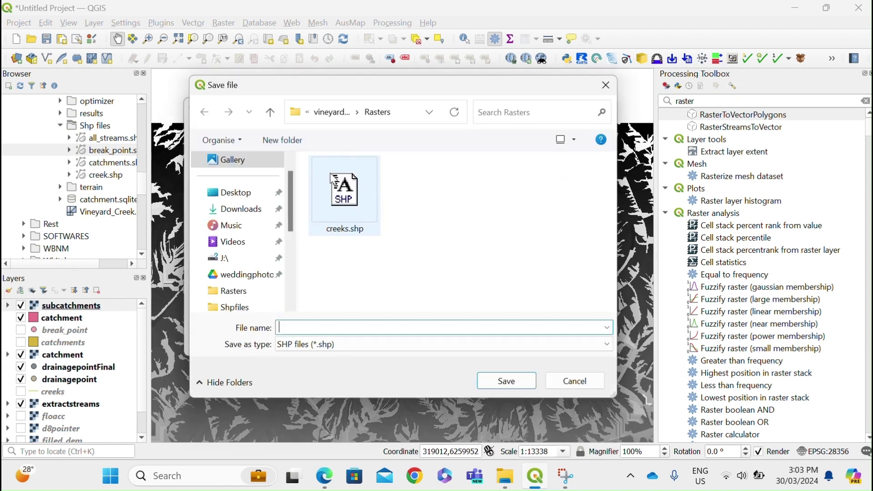
{"action": "left_click", "coordinate": [346, 114]}
{"action": "double_click", "coordinate": [339, 210]}
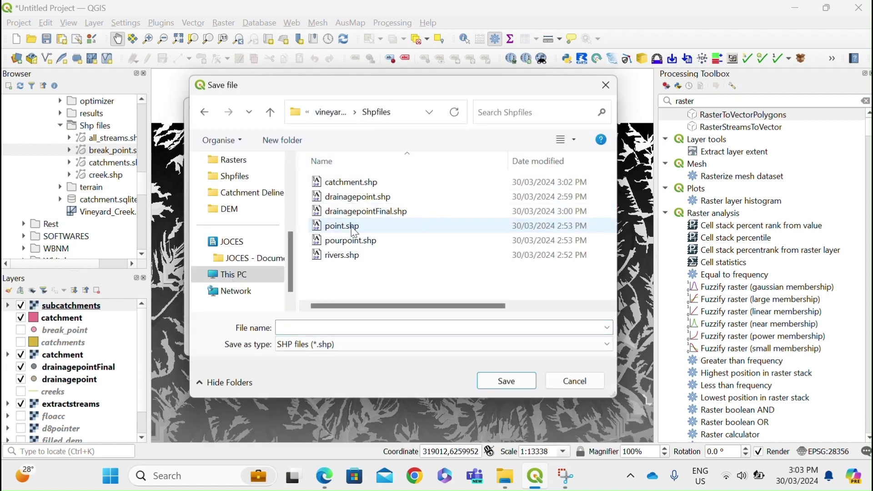
{"action": "left_click", "coordinate": [349, 322]}
{"action": "type", "text": "subcatchments"}
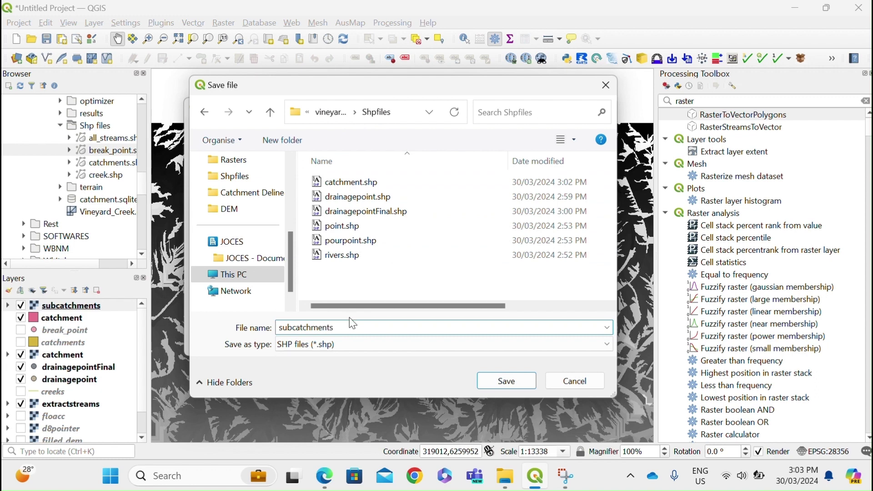
{"action": "left_click", "coordinate": [491, 380]}
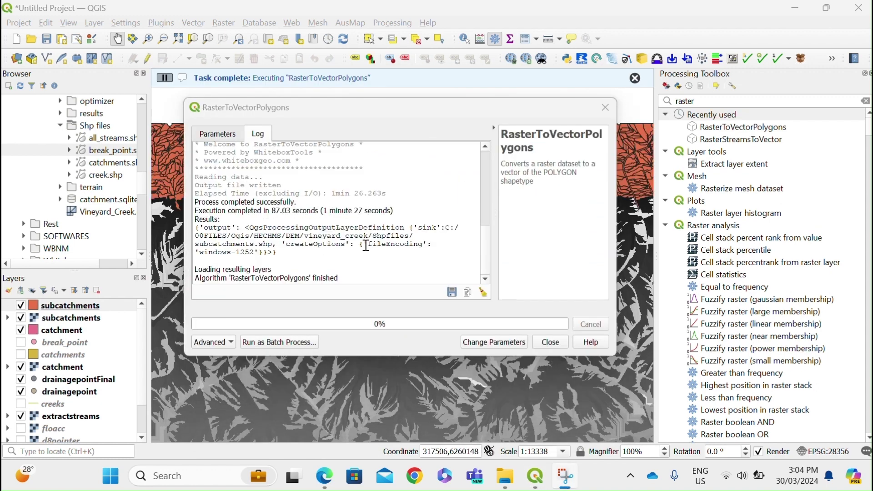
{"action": "left_click", "coordinate": [550, 343]}
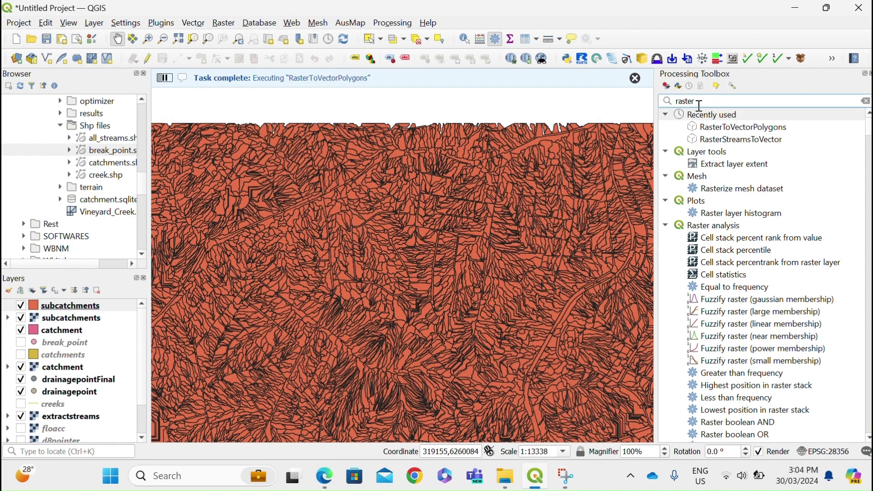
- Set up the GDAL Clip vector by mask layer tool with subcatchments as the input layer and catchment as the mask layer
{"action": "left_click_drag", "start_coordinate": [699, 106], "coordinate": [677, 103]}
{"action": "type", "text": "ip"}
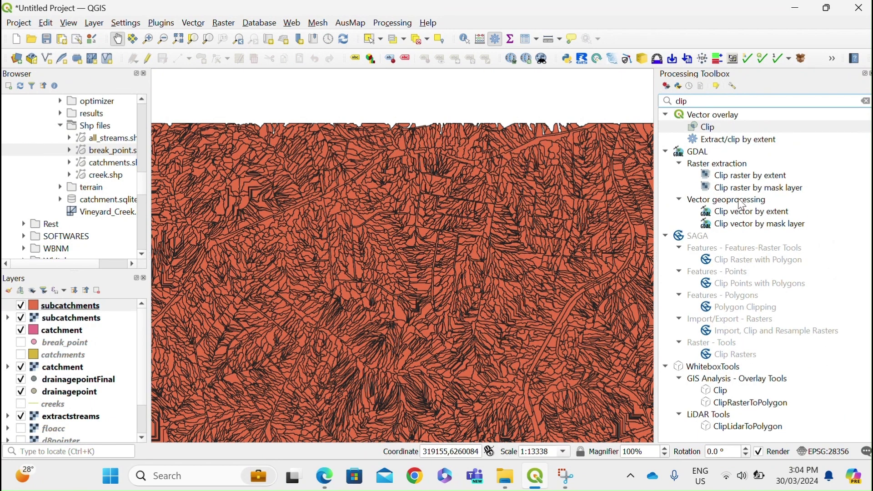
{"action": "double_click", "coordinate": [747, 224]}
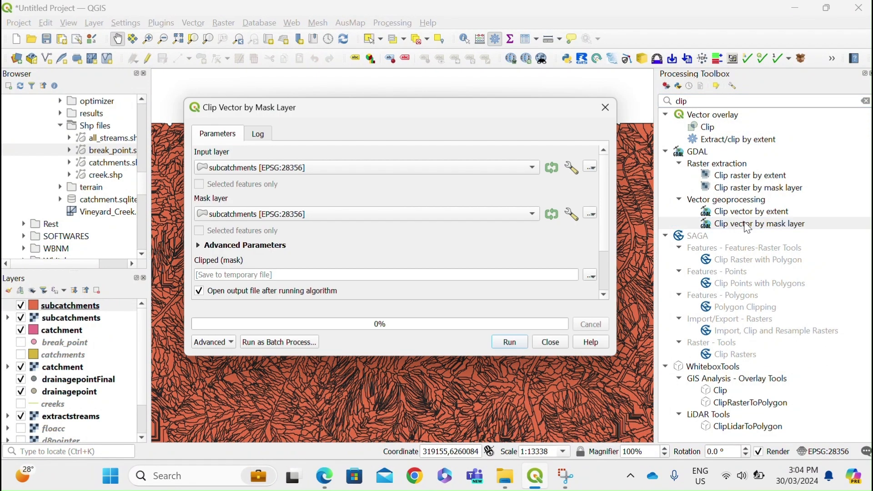
{"action": "left_click", "coordinate": [265, 214]}
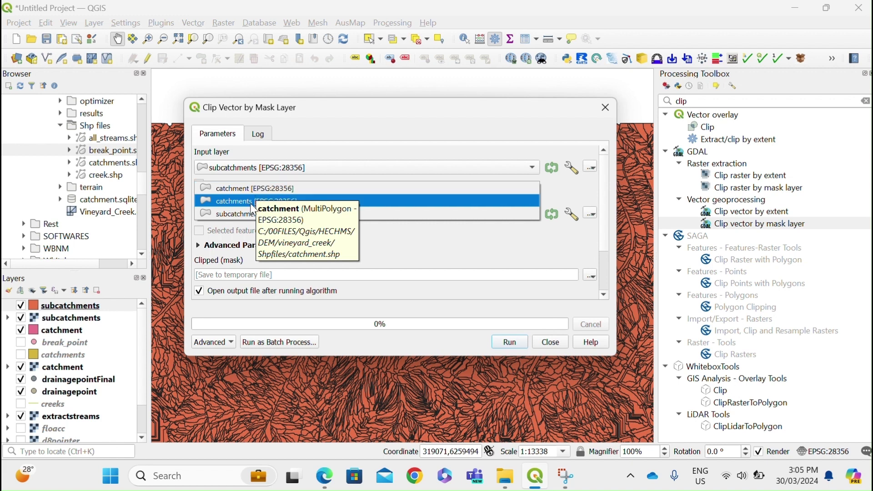
{"action": "left_click", "coordinate": [258, 200]}
{"action": "left_click", "coordinate": [259, 217]}
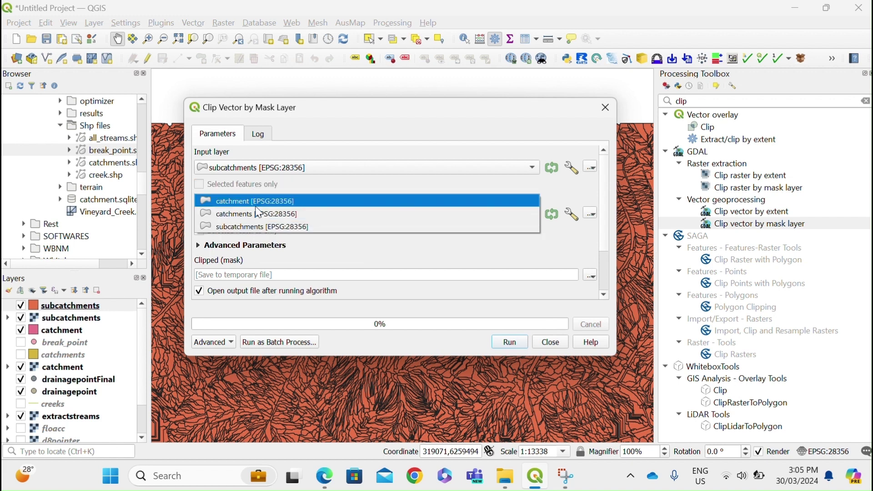
{"action": "left_click", "coordinate": [275, 208]}
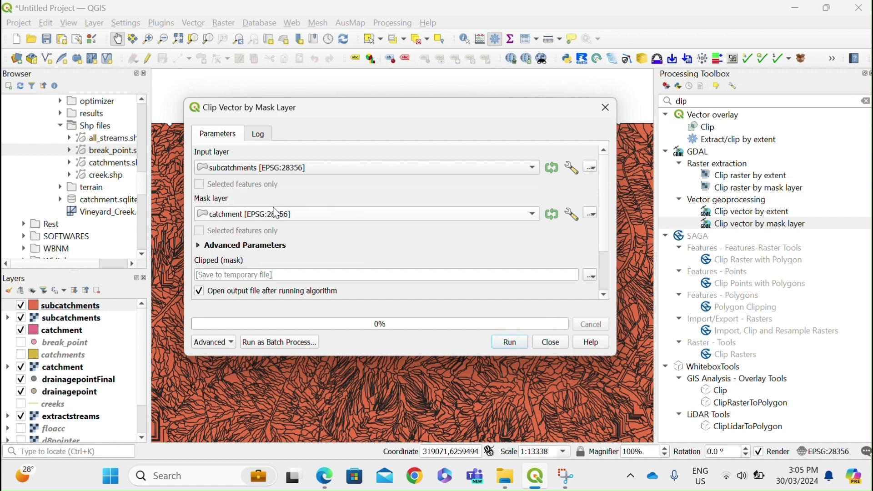
- Save the clipped output as subcatchments1.shp in the Shpfiles folder, run the clip and close the tool
{"action": "left_click", "coordinate": [590, 275]}
{"action": "left_click", "coordinate": [588, 302]}
{"action": "type", "text": "subcatc"}
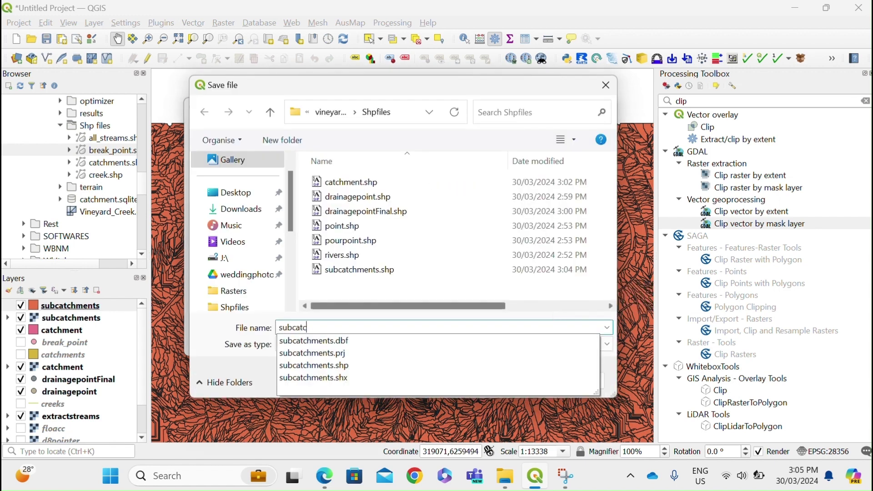
{"action": "type", "text": "hments1"}
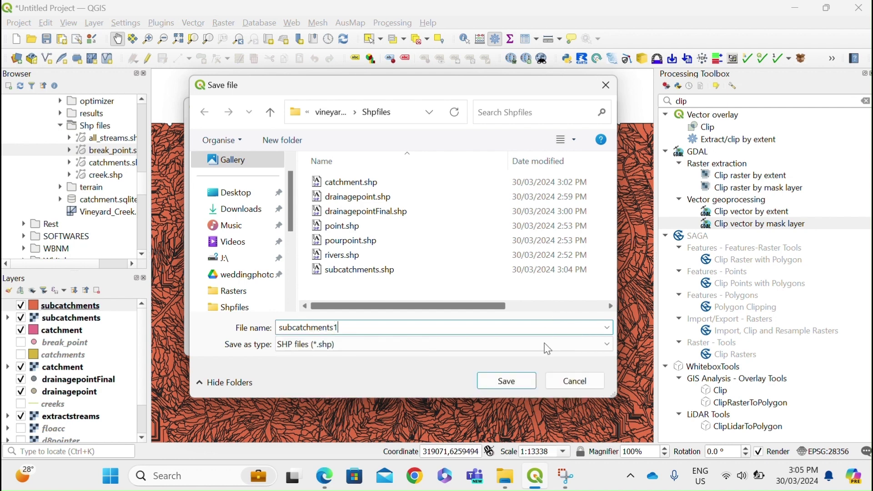
{"action": "left_click", "coordinate": [517, 383]}
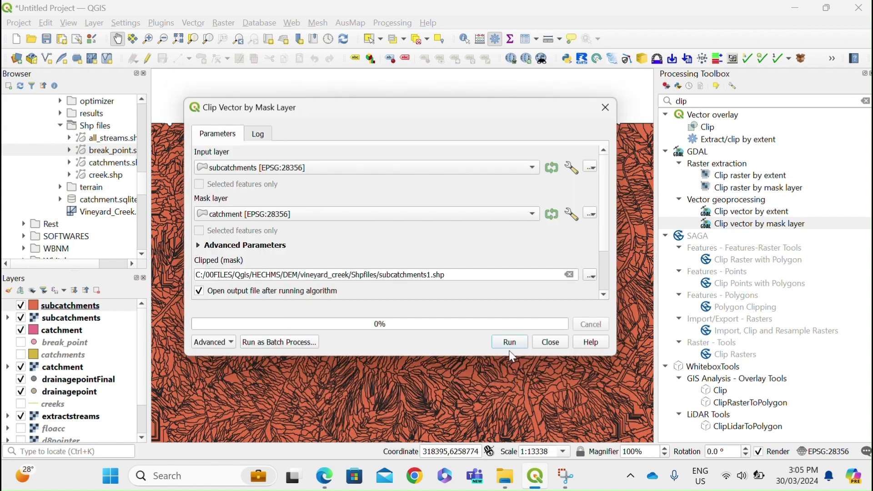
{"action": "left_click", "coordinate": [510, 346]}
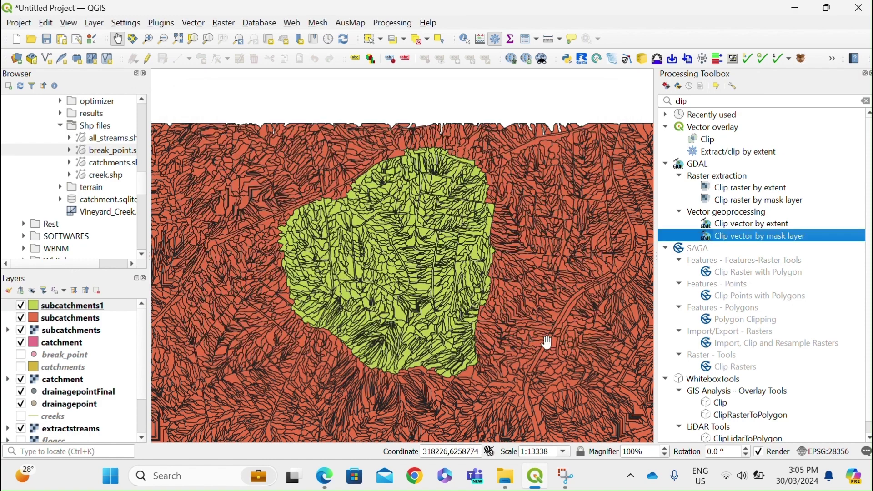
{"action": "left_click", "coordinate": [549, 345]}
- Hide the unclipped subcatchments polygon layer, the subcatchments raster and the extractstreams raster
{"action": "left_click", "coordinate": [22, 319]}
{"action": "left_click", "coordinate": [22, 318]}
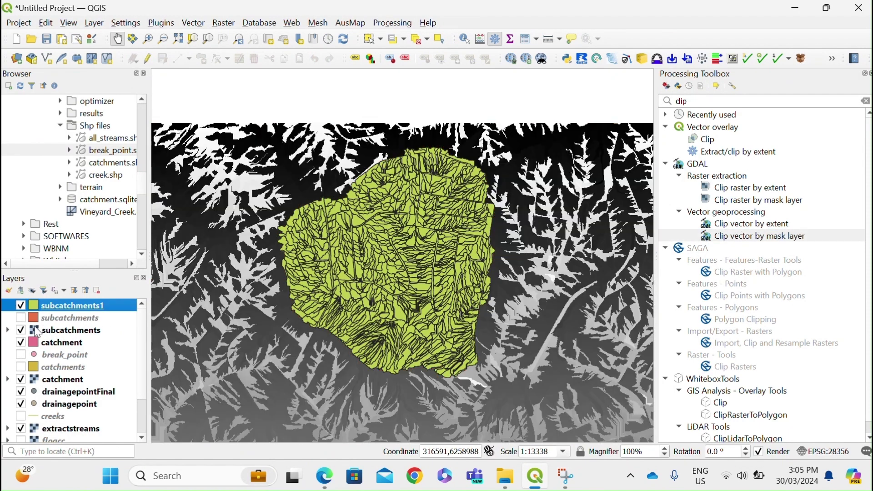
{"action": "left_click", "coordinate": [21, 330]}
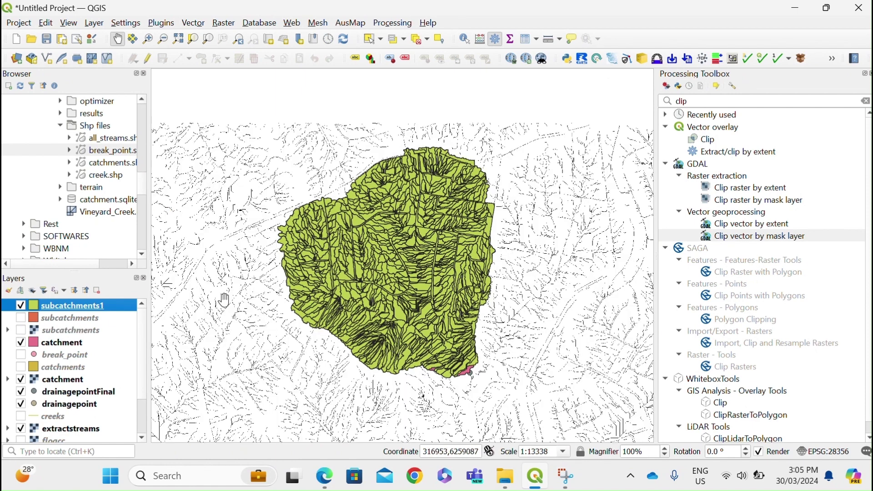
{"action": "left_click", "coordinate": [21, 429]}
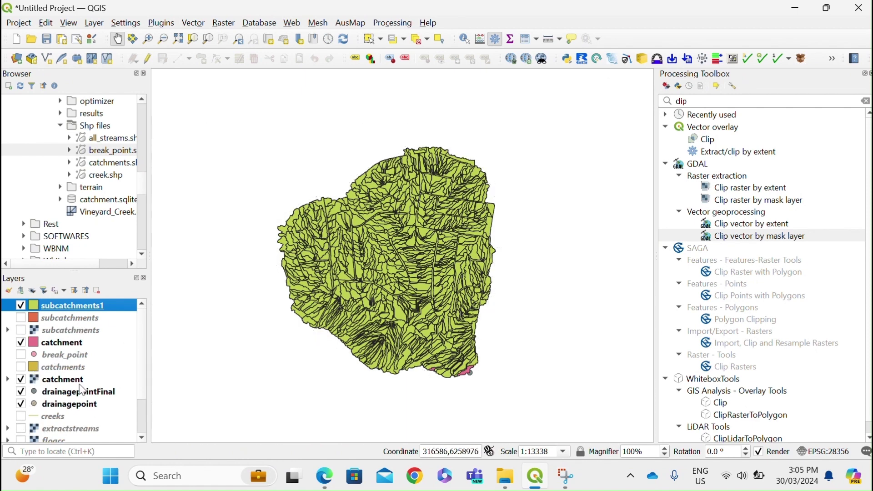
- Show the creeks layer and move it above subcatchments1 in the layer order
{"action": "scroll", "coordinate": [411, 276], "scroll_direction": "up", "scroll_amount": 1}
{"action": "scroll", "coordinate": [420, 251], "scroll_direction": "down", "scroll_amount": 1}
{"action": "scroll", "coordinate": [421, 251], "scroll_direction": "up", "scroll_amount": 1}
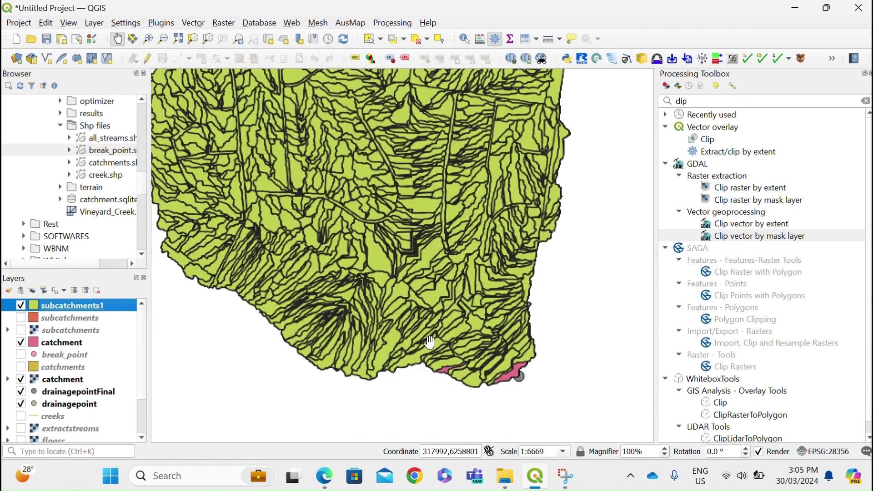
{"action": "scroll", "coordinate": [431, 325], "scroll_direction": "up", "scroll_amount": 1}
{"action": "scroll", "coordinate": [389, 249], "scroll_direction": "down", "scroll_amount": 1}
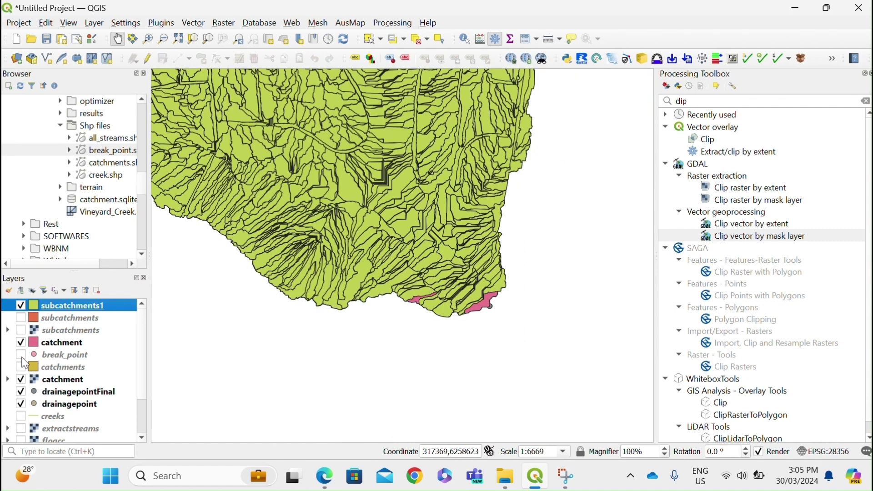
{"action": "left_click", "coordinate": [20, 416]}
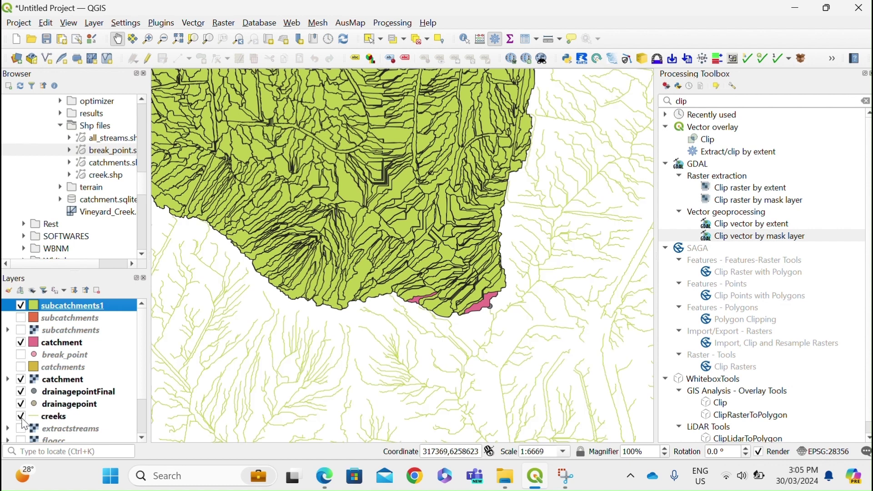
{"action": "left_click_drag", "start_coordinate": [37, 418], "coordinate": [48, 311]}
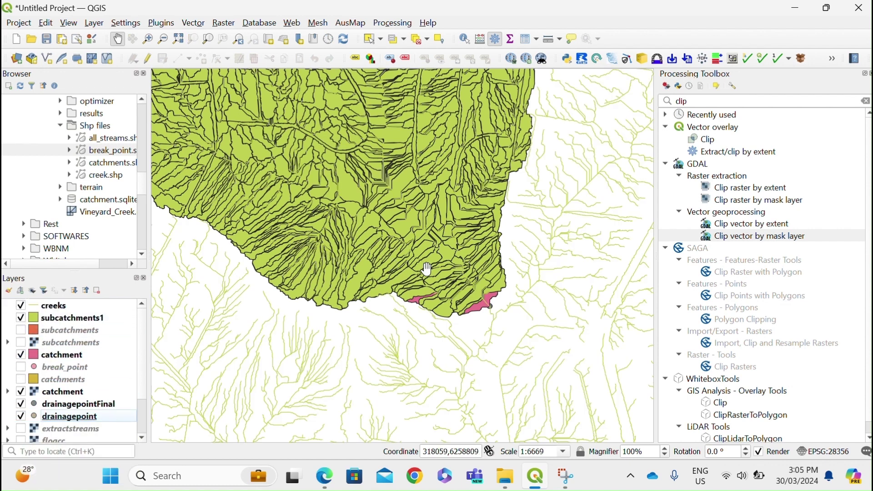
- Change the line color of the creeks layer to blue and apply the symbology
{"action": "left_click", "coordinate": [35, 309]}
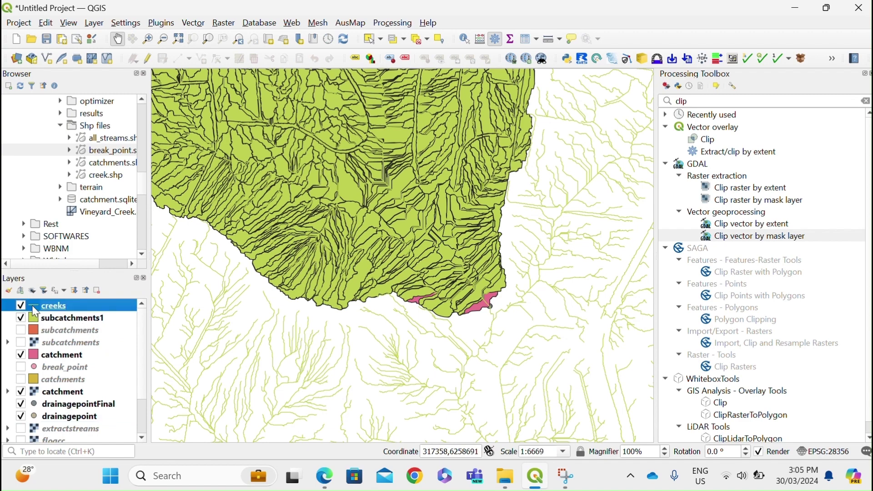
{"action": "double_click", "coordinate": [33, 307]}
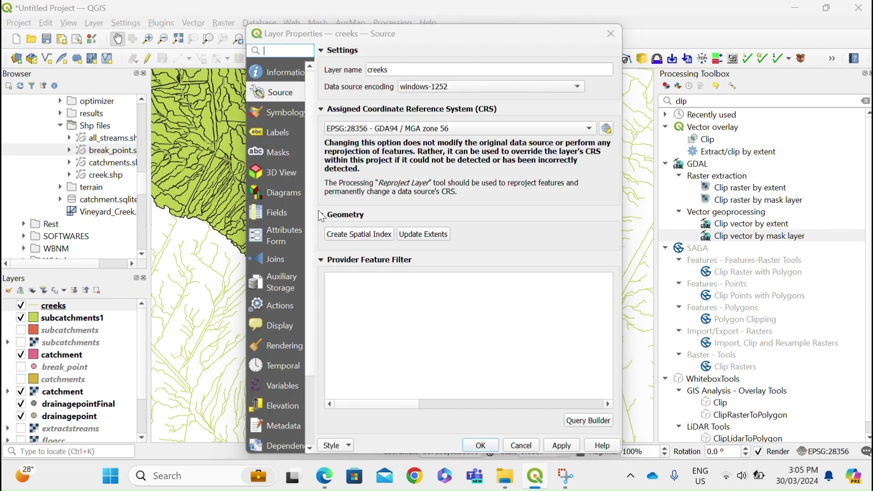
{"action": "left_click", "coordinate": [299, 119]}
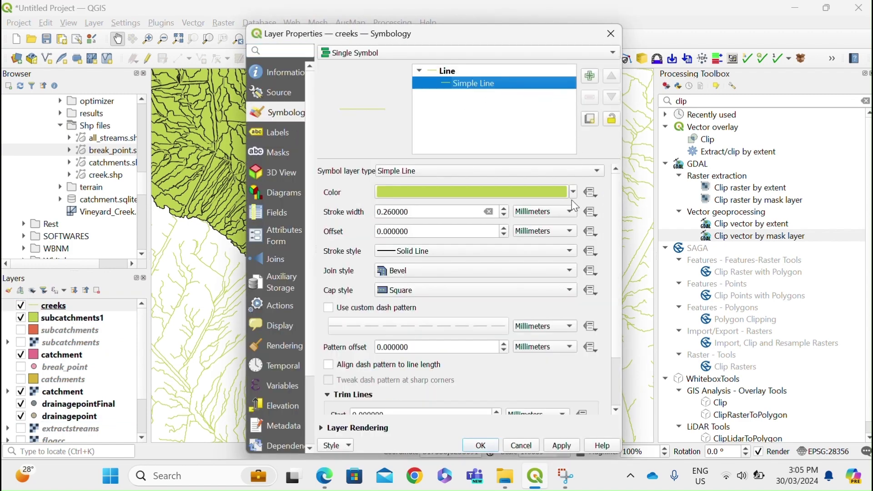
{"action": "left_click", "coordinate": [573, 192]}
{"action": "left_click", "coordinate": [384, 175]}
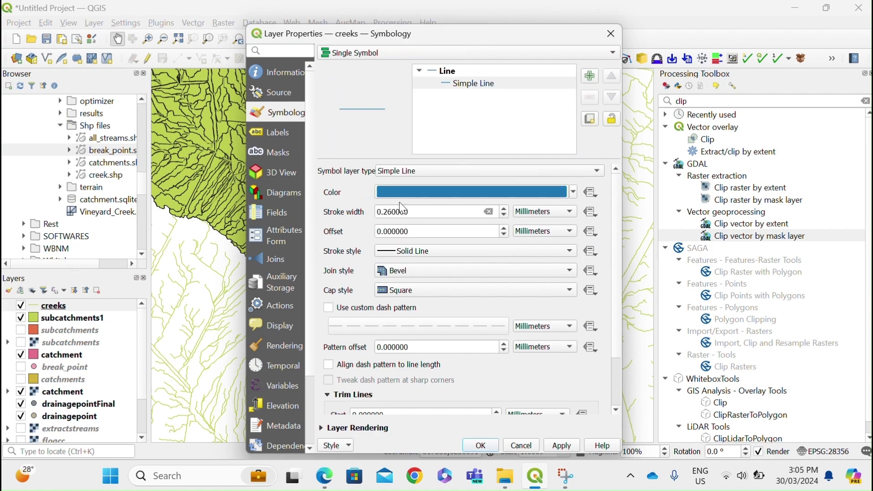
{"action": "left_click", "coordinate": [557, 448]}
{"action": "left_click", "coordinate": [481, 446]}
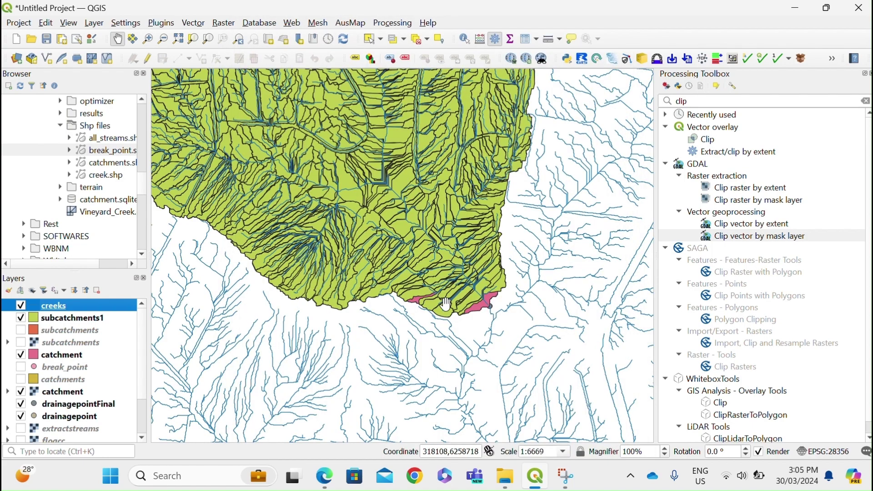
- Hide the creeks, subcatchments1 and catchment polygon layers and show the floacc raster
{"action": "scroll", "coordinate": [448, 275], "scroll_direction": "up", "scroll_amount": 3}
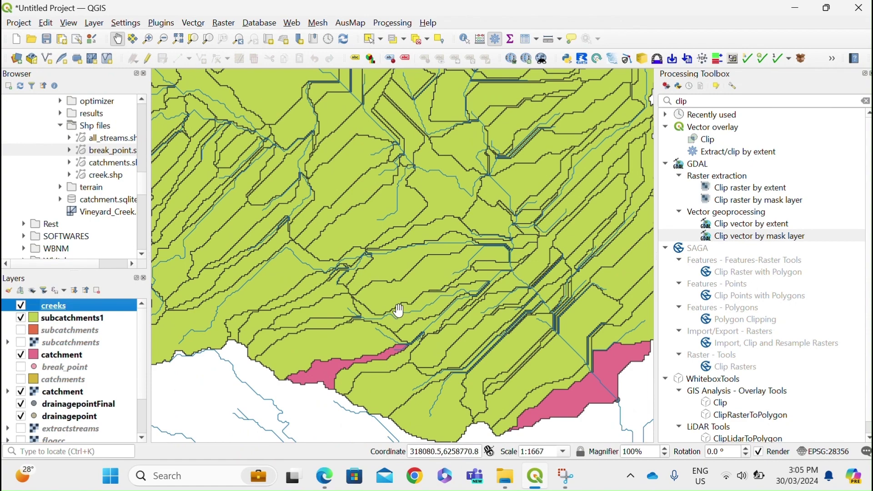
{"action": "scroll", "coordinate": [398, 311], "scroll_direction": "down", "scroll_amount": 1}
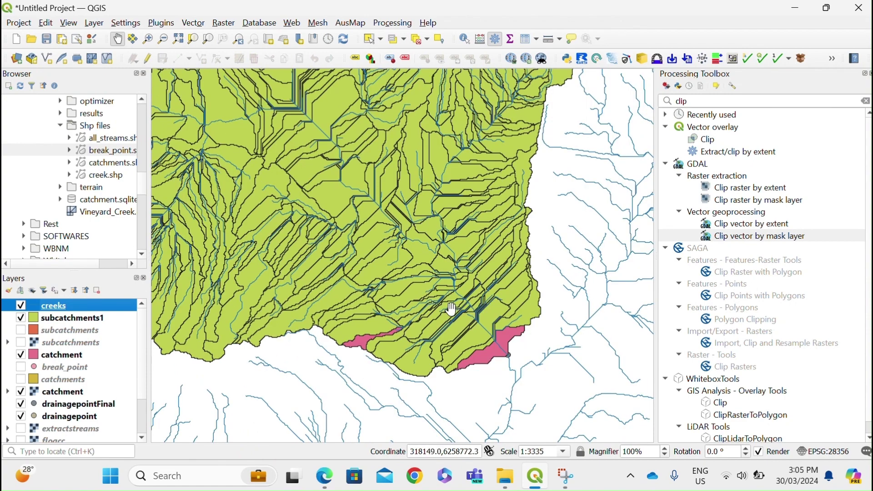
{"action": "scroll", "coordinate": [452, 306], "scroll_direction": "down", "scroll_amount": 2}
{"action": "left_click_drag", "start_coordinate": [386, 194], "coordinate": [389, 202]}
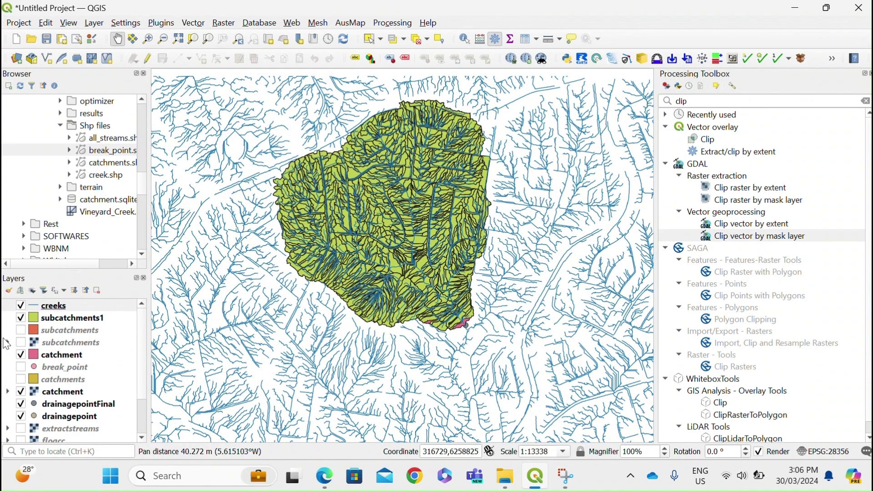
{"action": "left_click", "coordinate": [20, 305]}
{"action": "left_click", "coordinate": [21, 318]}
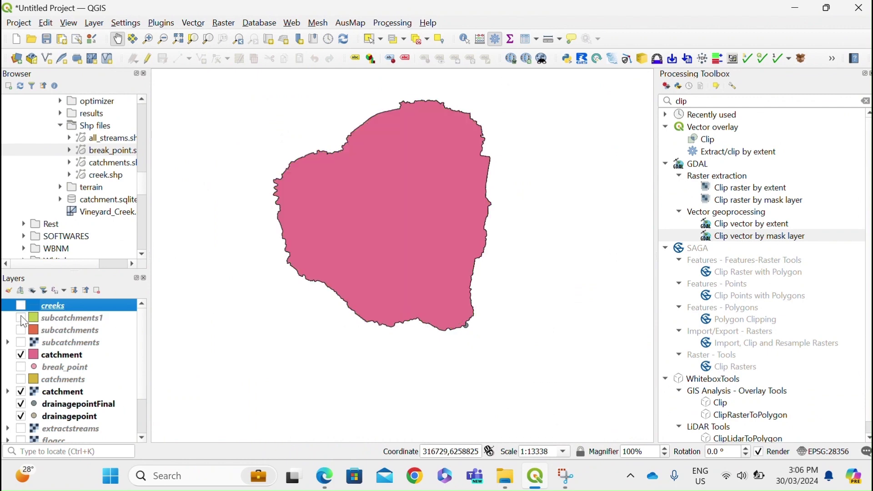
{"action": "left_click", "coordinate": [21, 355]}
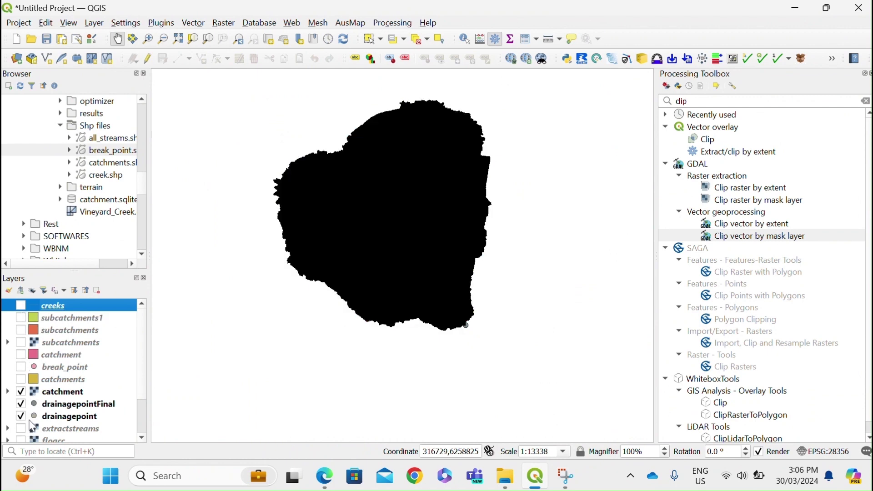
{"action": "scroll", "coordinate": [31, 425], "scroll_direction": "down", "scroll_amount": 2}
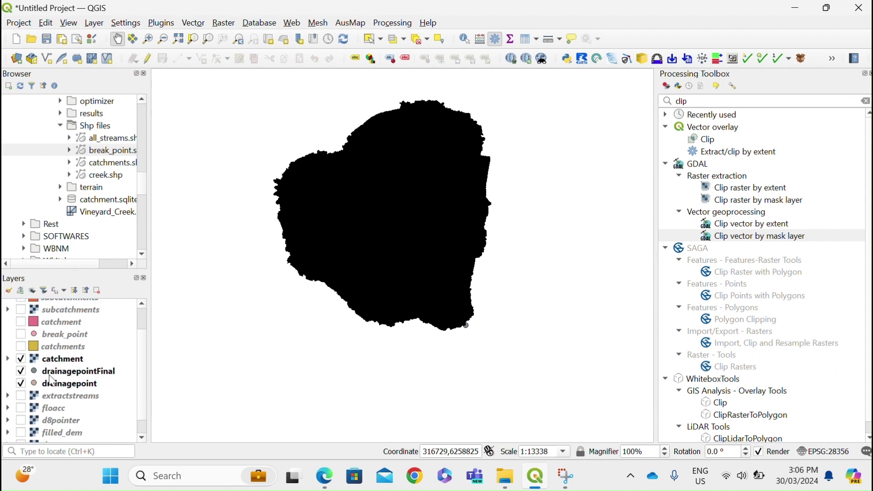
{"action": "left_click", "coordinate": [21, 408]}
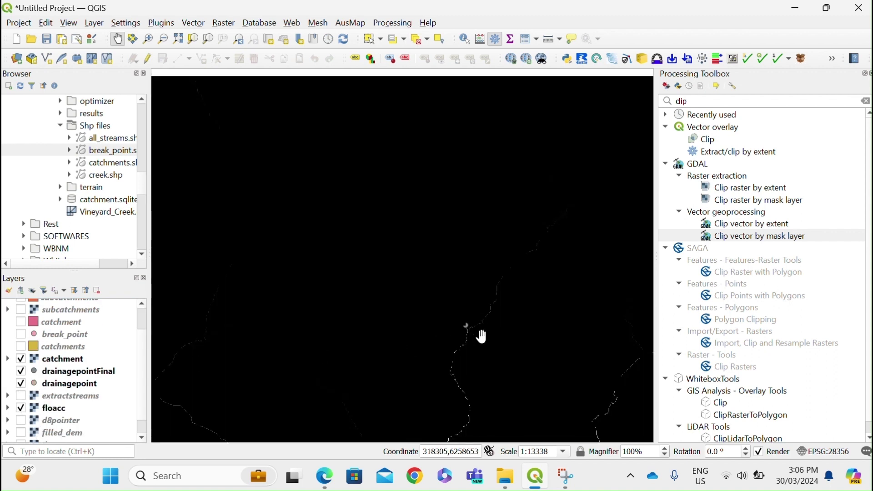
- Hide the catchment raster and the drainagepoint layer, leaving drainagepointFinal shown over the floacc raster
{"action": "scroll", "coordinate": [482, 337], "scroll_direction": "up", "scroll_amount": 3}
{"action": "scroll", "coordinate": [33, 359], "scroll_direction": "up", "scroll_amount": 2}
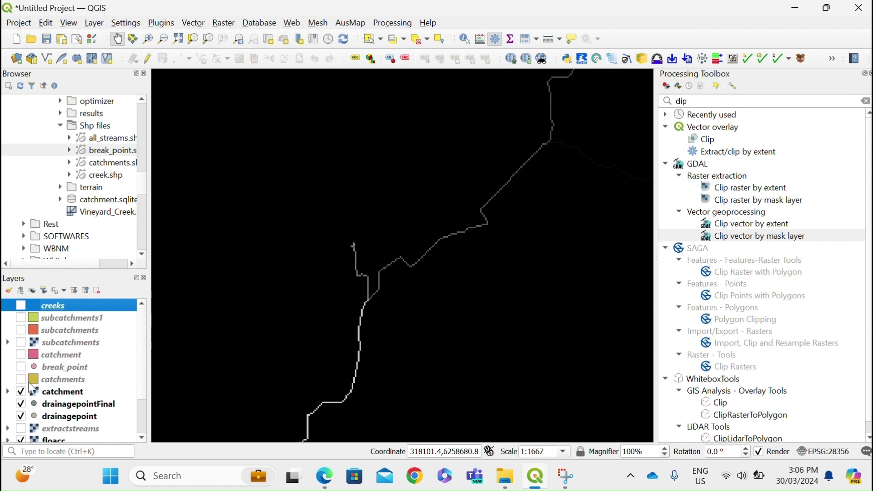
{"action": "scroll", "coordinate": [31, 388], "scroll_direction": "down", "scroll_amount": 1}
{"action": "left_click", "coordinate": [20, 359]}
{"action": "left_click", "coordinate": [21, 372]}
{"action": "left_click", "coordinate": [20, 384]}
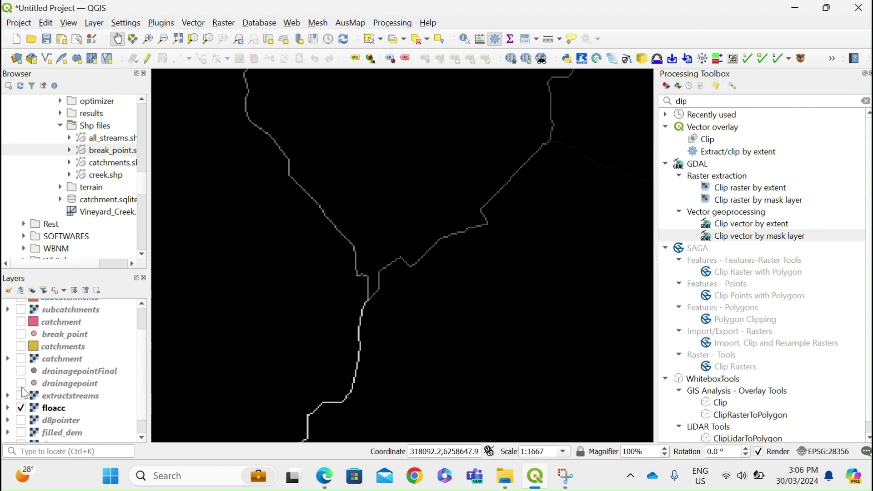
{"action": "left_click", "coordinate": [21, 383]}
{"action": "left_click", "coordinate": [21, 371]}
{"action": "left_click", "coordinate": [21, 383]}
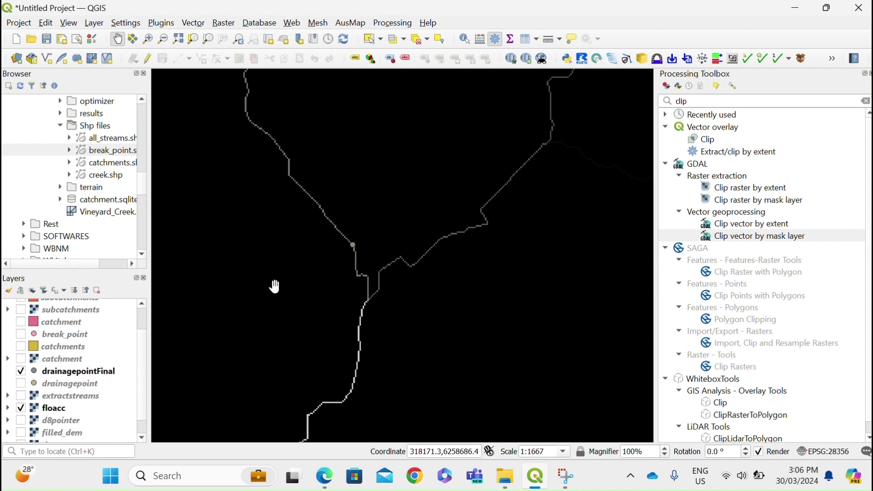
{"action": "scroll", "coordinate": [347, 244], "scroll_direction": "up", "scroll_amount": 5}
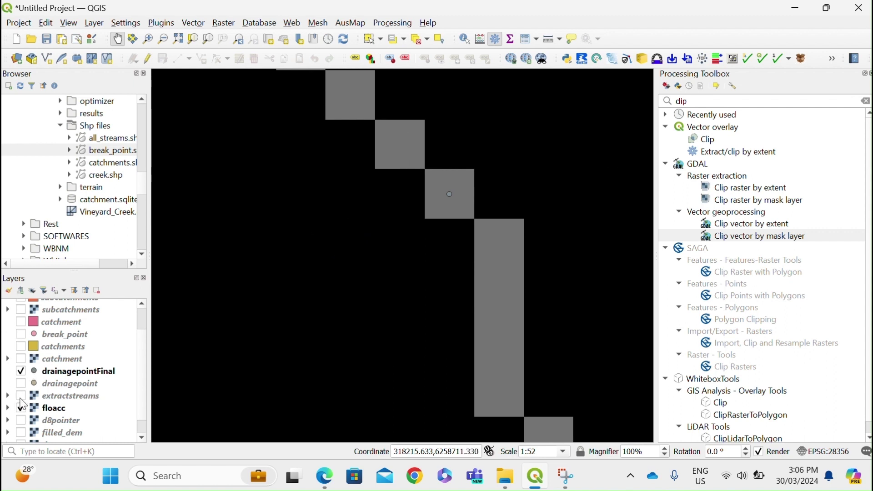
{"action": "left_click", "coordinate": [21, 397]}
{"action": "left_click", "coordinate": [21, 399]}
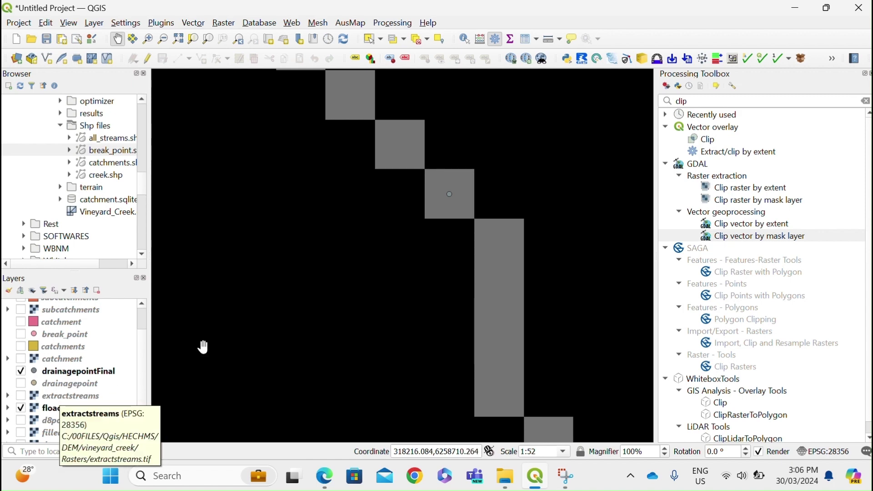
- Find and open the WhiteboxTools ExtractStreams tool and set floacc as the input D8 flow accumulation file
{"action": "left_click_drag", "start_coordinate": [774, 100], "coordinate": [639, 92]}
{"action": "type", "text": "ex"}
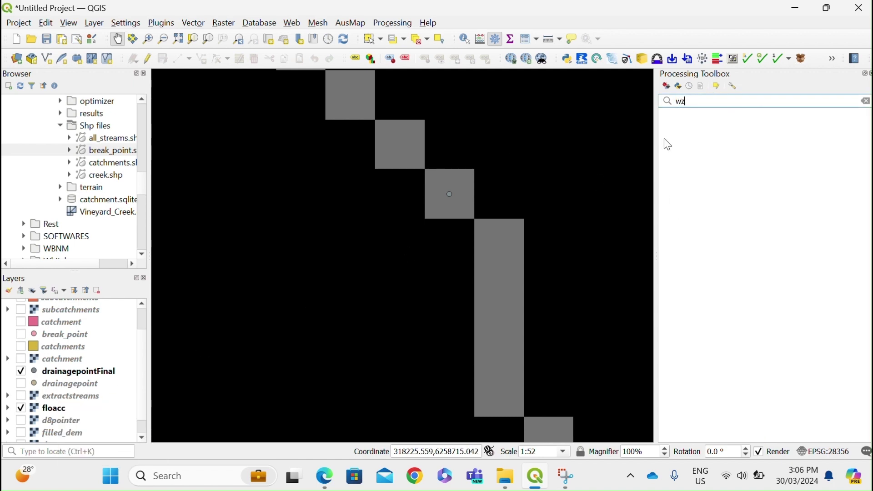
{"action": "type", "text": "t"}
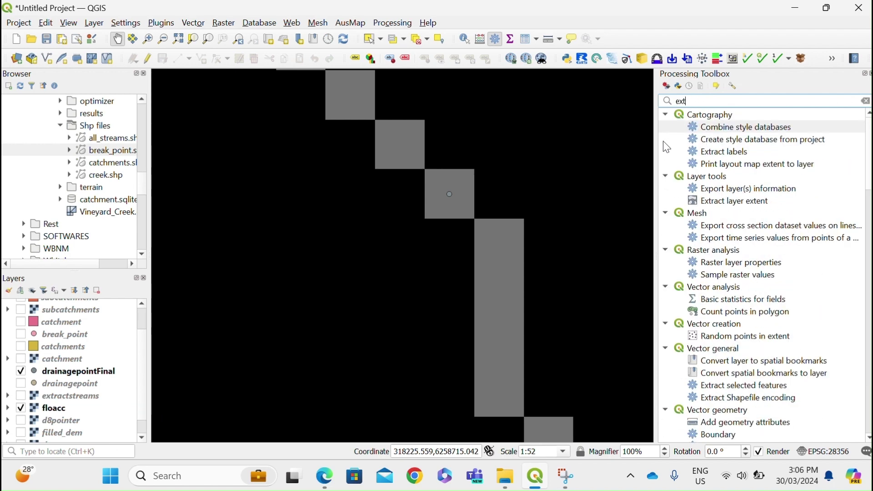
{"action": "type", "text": "ractstre"}
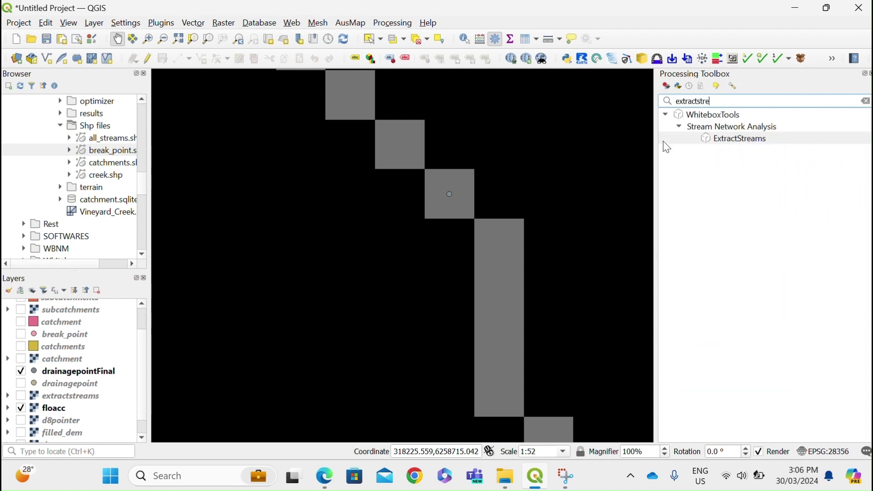
{"action": "double_click", "coordinate": [785, 139]}
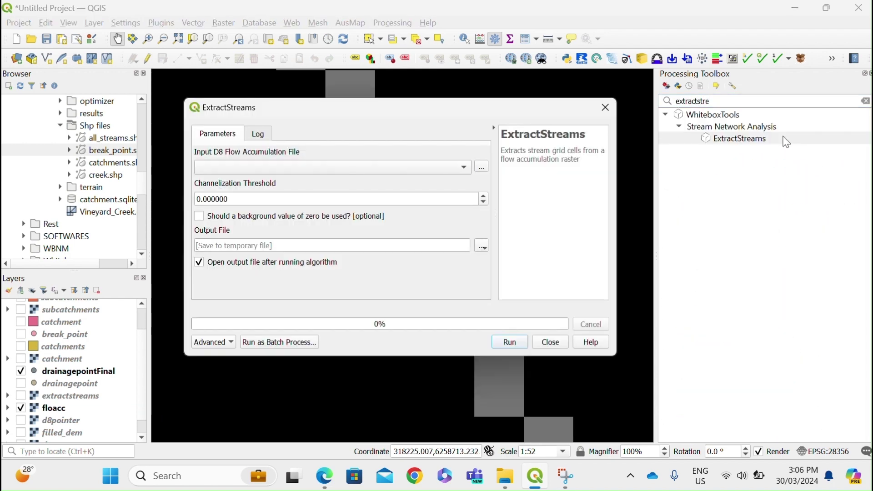
{"action": "left_click", "coordinate": [239, 167]}
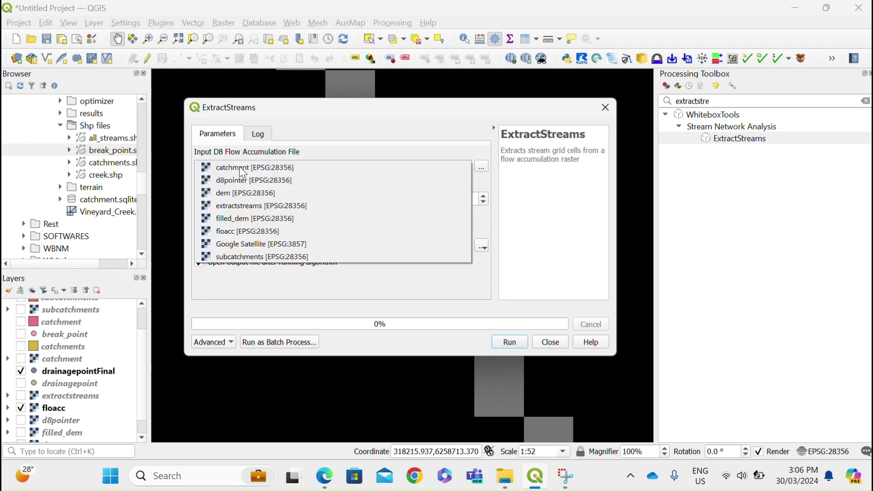
{"action": "left_click", "coordinate": [244, 181]}
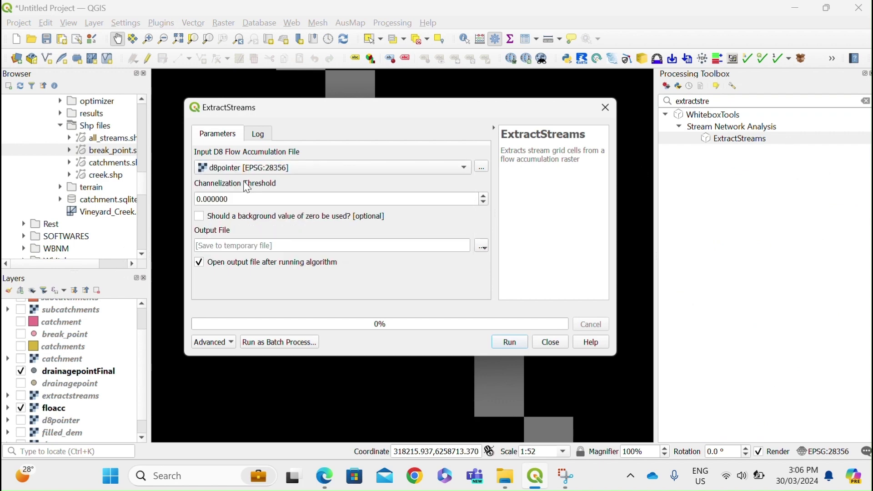
{"action": "left_click", "coordinate": [249, 172]}
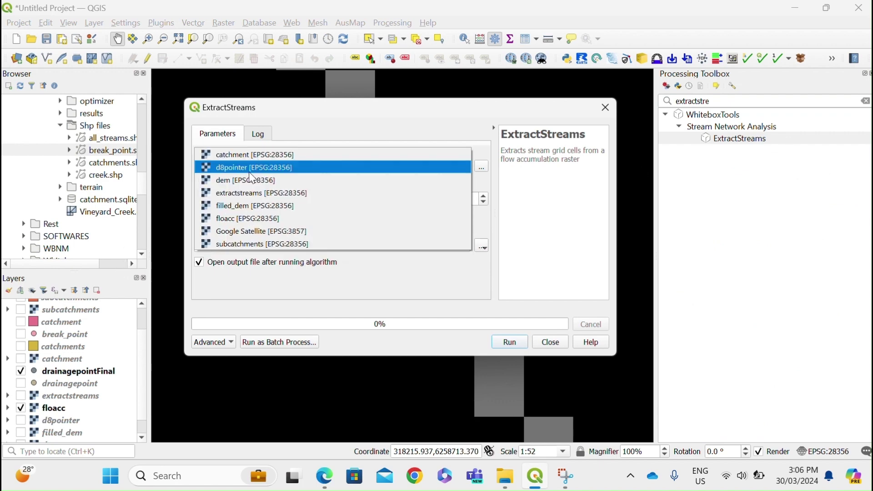
{"action": "left_click", "coordinate": [248, 217]}
{"action": "left_click", "coordinate": [235, 197]}
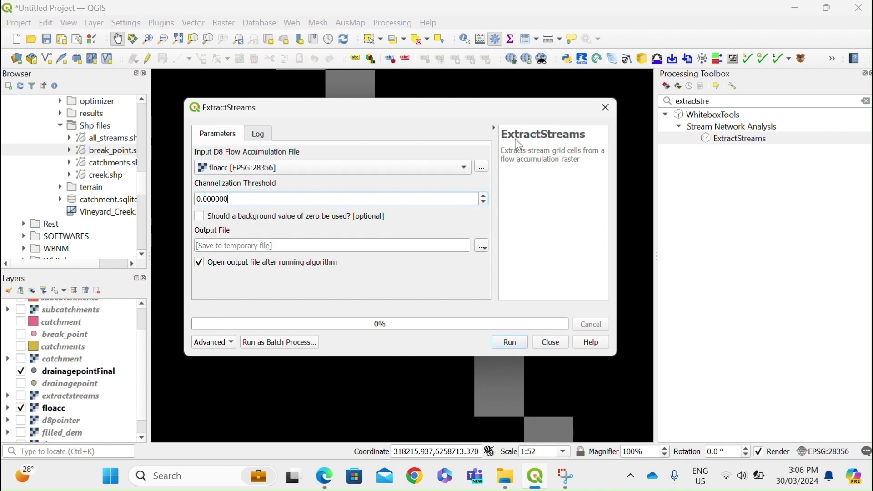
- Identify the floacc raster value at the drainagepointFinal cell
{"action": "left_click_drag", "start_coordinate": [505, 113], "coordinate": [245, 233]}
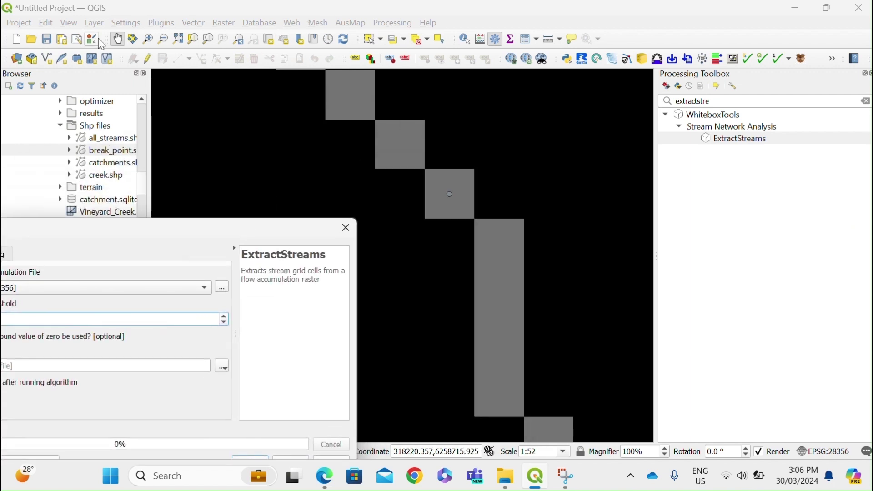
{"action": "left_click", "coordinate": [68, 23]}
{"action": "left_click", "coordinate": [89, 129]}
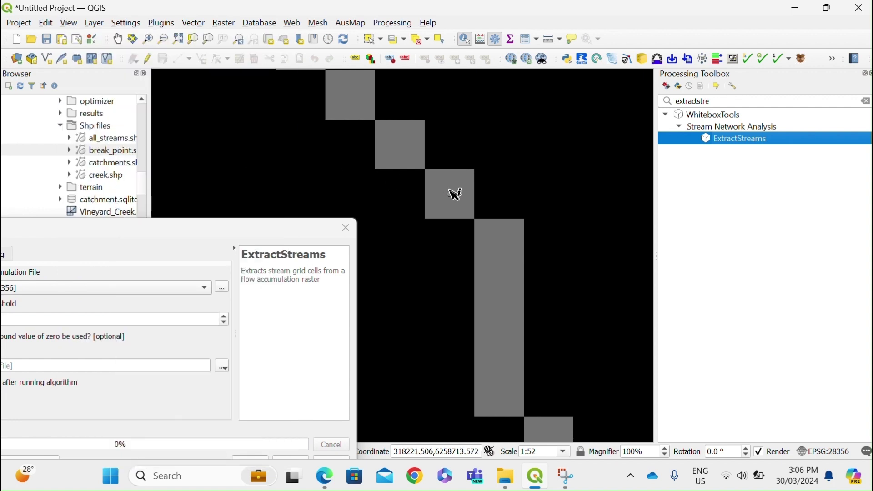
{"action": "left_click", "coordinate": [461, 204]}
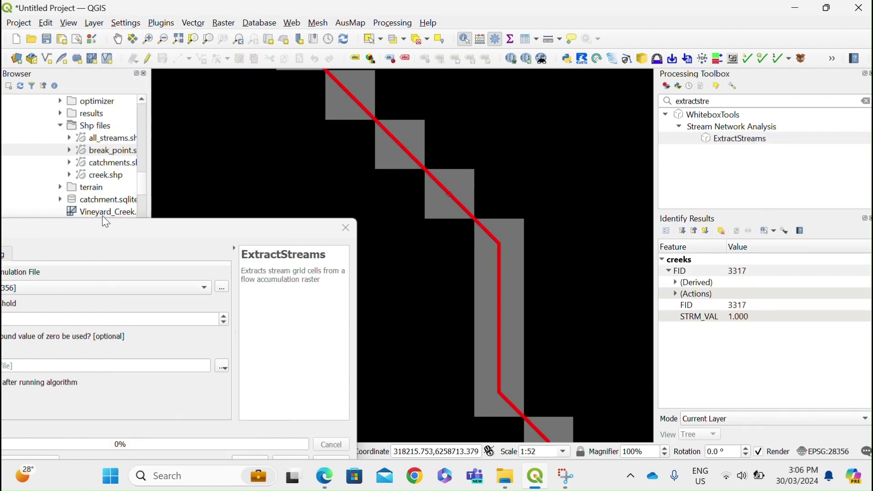
{"action": "left_click_drag", "start_coordinate": [108, 233], "coordinate": [196, 146]}
{"action": "left_click", "coordinate": [51, 407]}
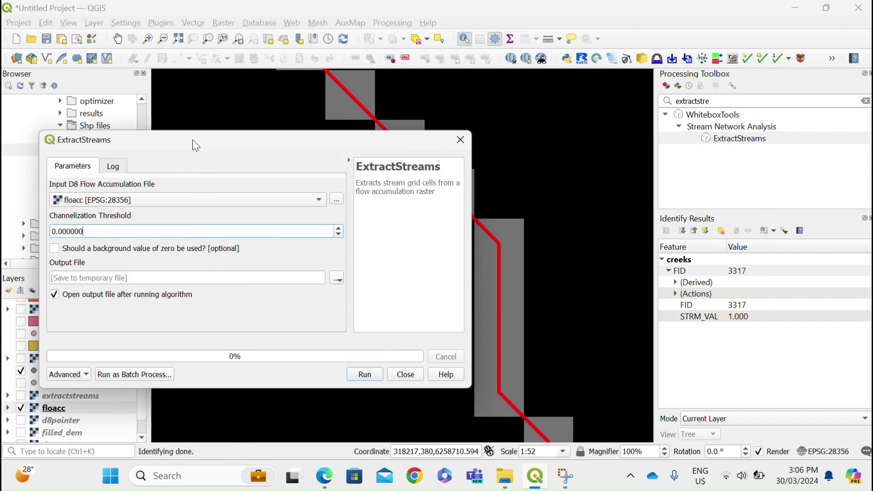
{"action": "left_click_drag", "start_coordinate": [382, 141], "coordinate": [375, 247]}
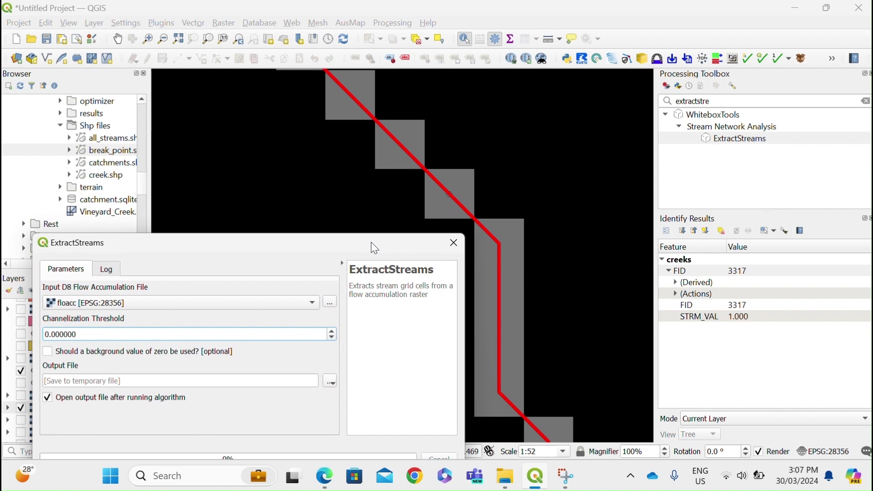
{"action": "left_click", "coordinate": [478, 203]}
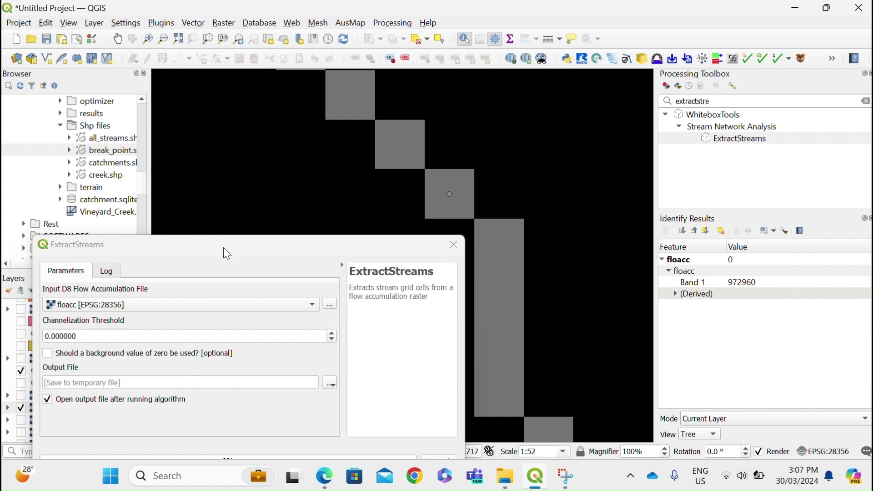
- Set the ExtractStreams channelization threshold to 9729
{"action": "left_click_drag", "start_coordinate": [225, 252], "coordinate": [373, 159]}
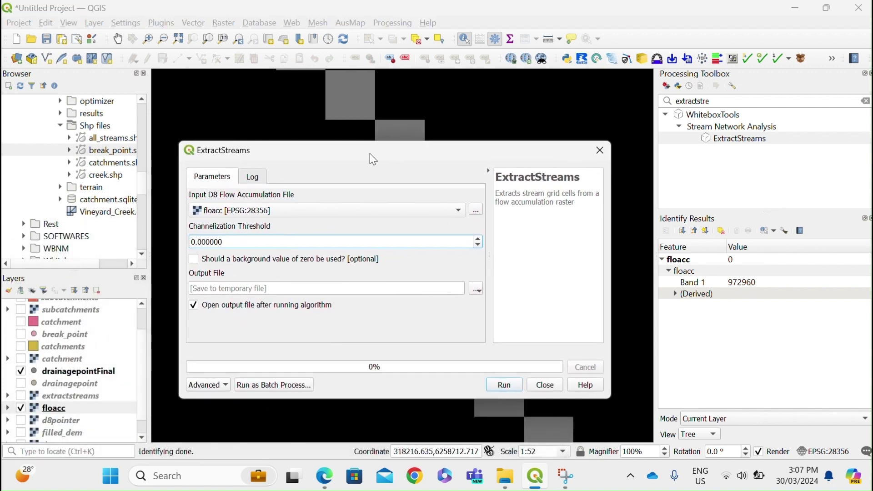
{"action": "double_click", "coordinate": [232, 237]}
{"action": "type", "text": "9729"}
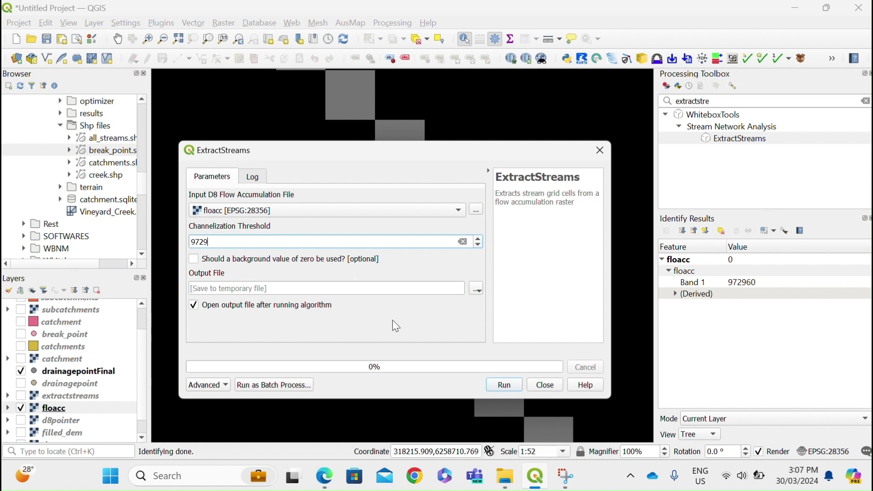
- Set the output file to extractstreams2.tif in the vineyard_creek Rasters folder, run ExtractStreams and close the tool
{"action": "left_click", "coordinate": [476, 288]}
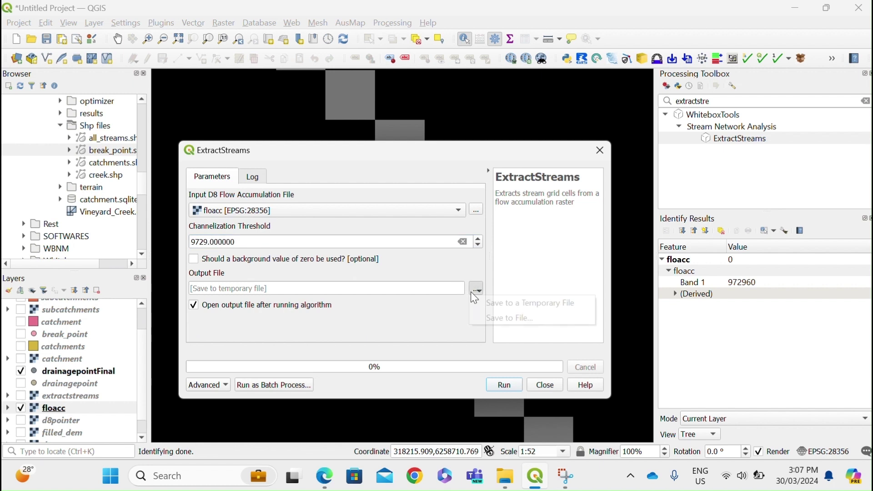
{"action": "left_click", "coordinate": [493, 318]}
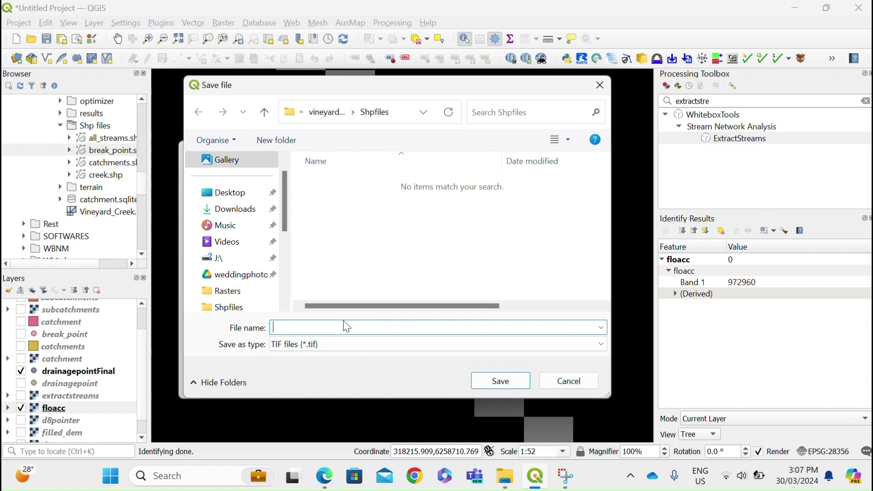
{"action": "type", "text": "extractstreams2"}
{"action": "left_click", "coordinate": [327, 112]}
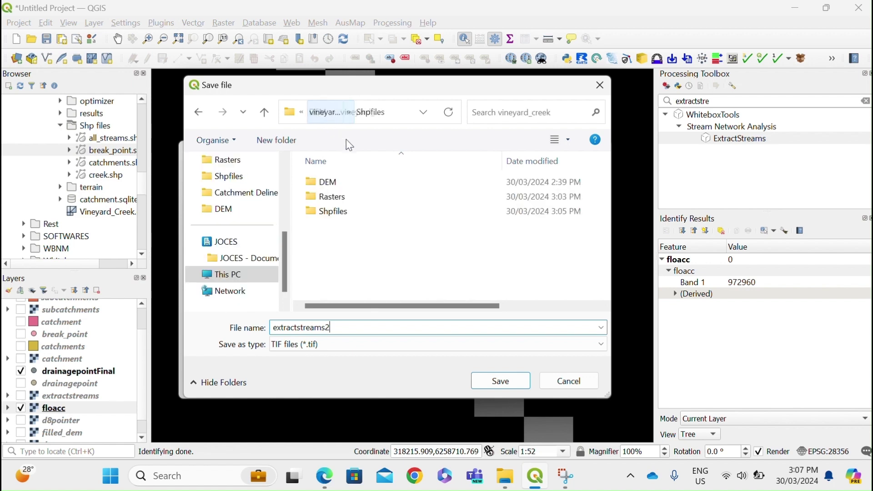
{"action": "double_click", "coordinate": [353, 196]}
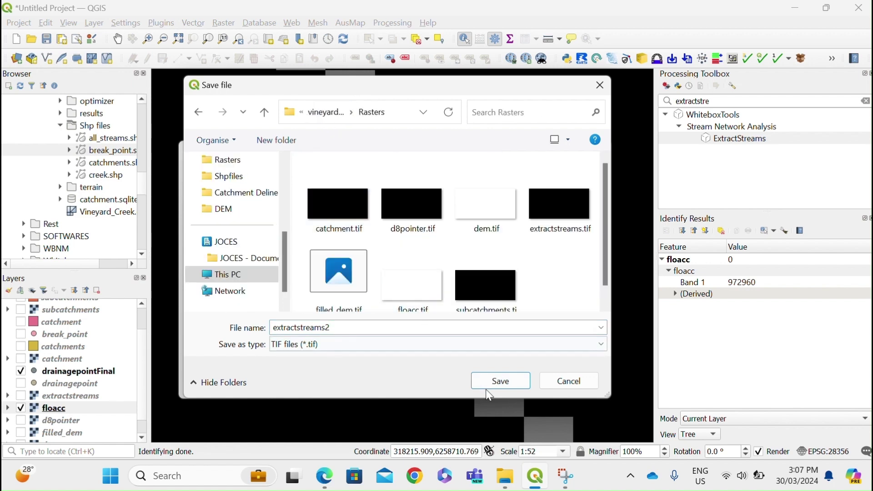
{"action": "left_click", "coordinate": [499, 382]}
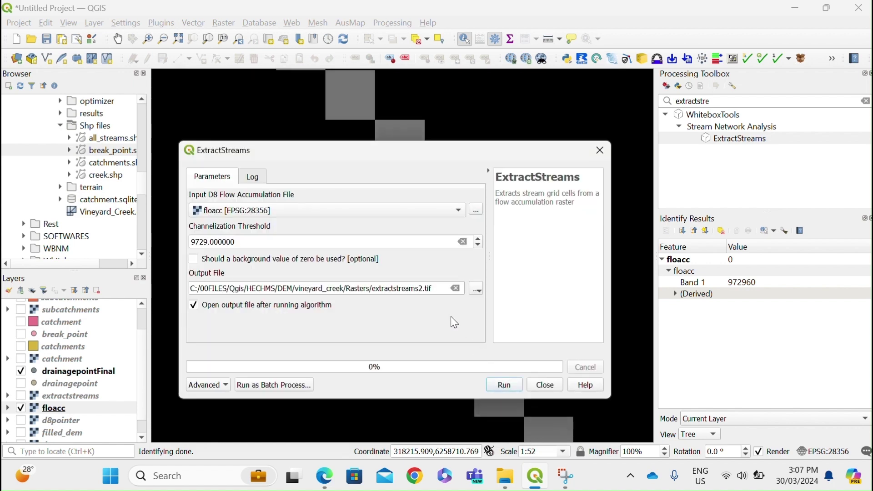
{"action": "left_click", "coordinate": [502, 384]}
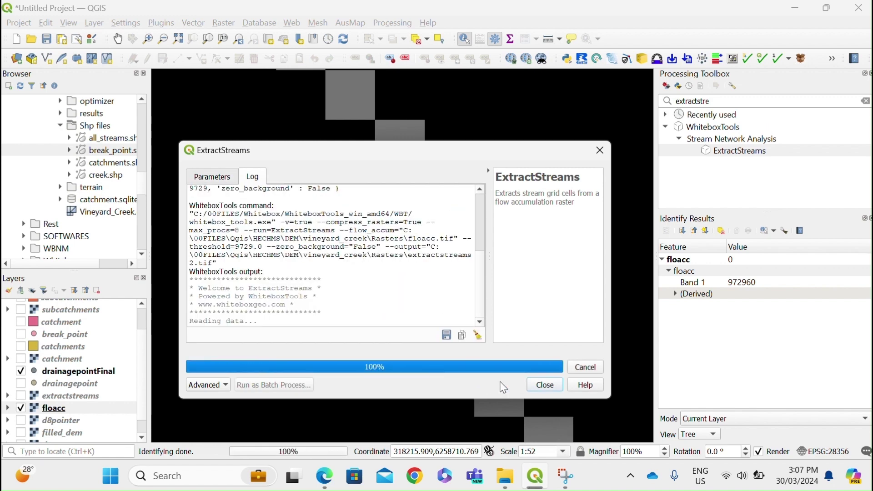
{"action": "left_click", "coordinate": [544, 385]}
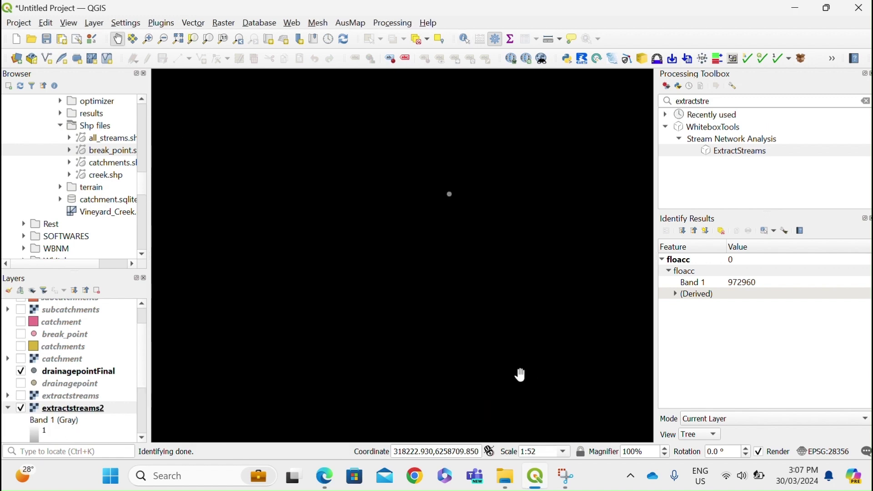
- Collapse the extractstreams2 legend and hide the floacc raster
{"action": "scroll", "coordinate": [351, 296], "scroll_direction": "down", "scroll_amount": 2}
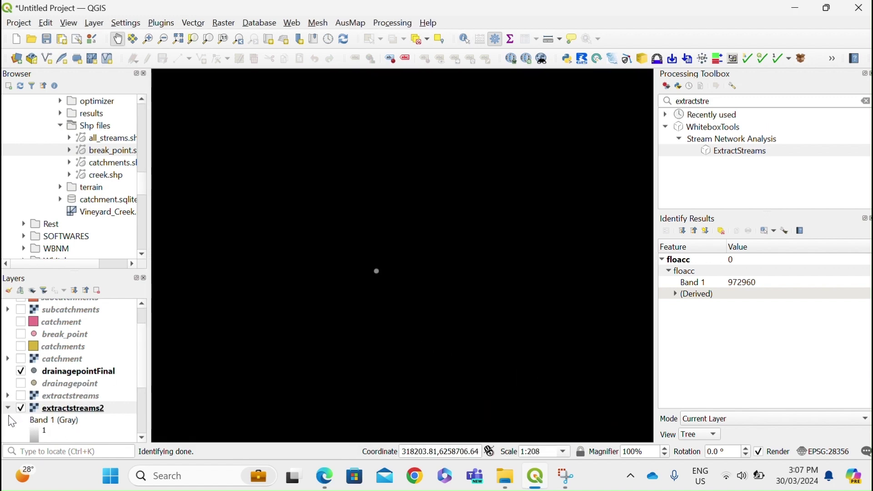
{"action": "left_click", "coordinate": [8, 408]}
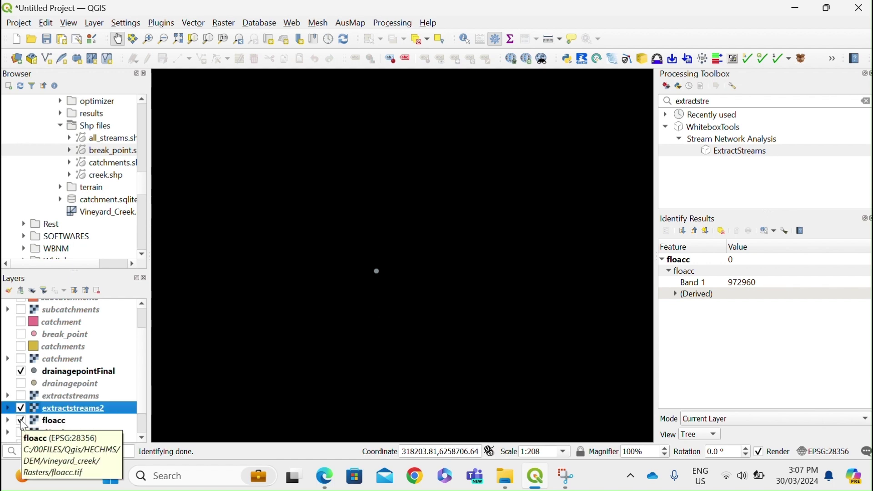
{"action": "left_click", "coordinate": [21, 422]}
- Examine the extractstreams2 stream network around and upstream of the drainagepointFinal point
{"action": "scroll", "coordinate": [430, 259], "scroll_direction": "down", "scroll_amount": 6}
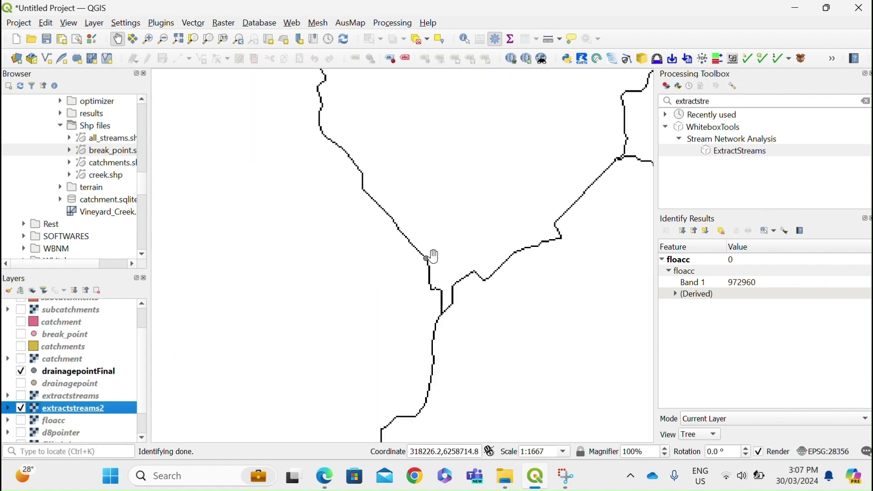
{"action": "scroll", "coordinate": [425, 218], "scroll_direction": "up", "scroll_amount": 2}
{"action": "scroll", "coordinate": [346, 146], "scroll_direction": "down", "scroll_amount": 3}
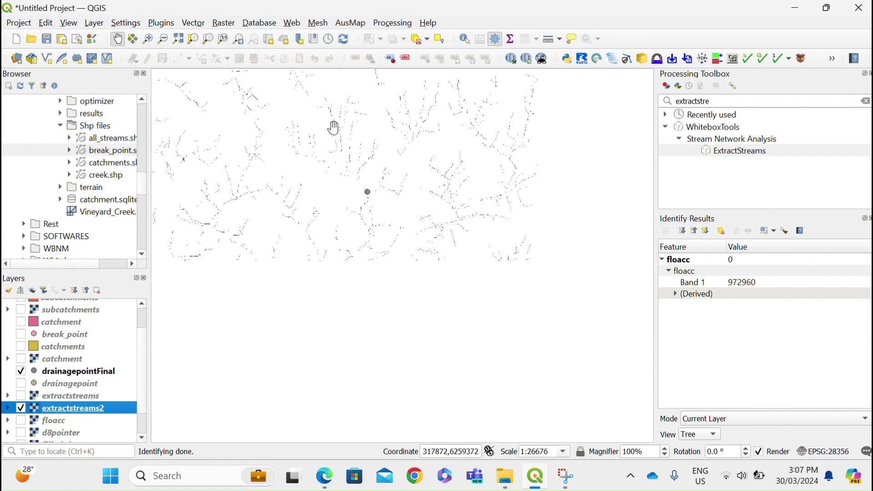
{"action": "left_click_drag", "start_coordinate": [333, 128], "coordinate": [347, 162]}
{"action": "scroll", "coordinate": [353, 170], "scroll_direction": "up", "scroll_amount": 2}
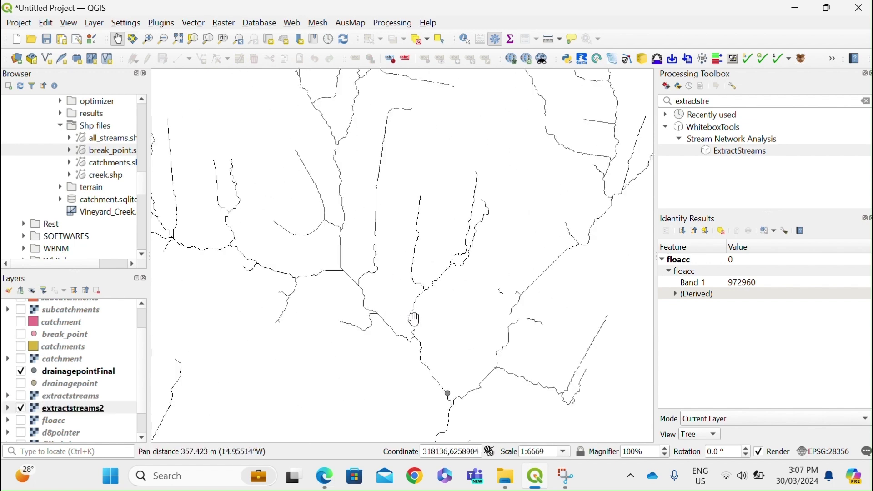
{"action": "left_click_drag", "start_coordinate": [425, 352], "coordinate": [455, 310]}
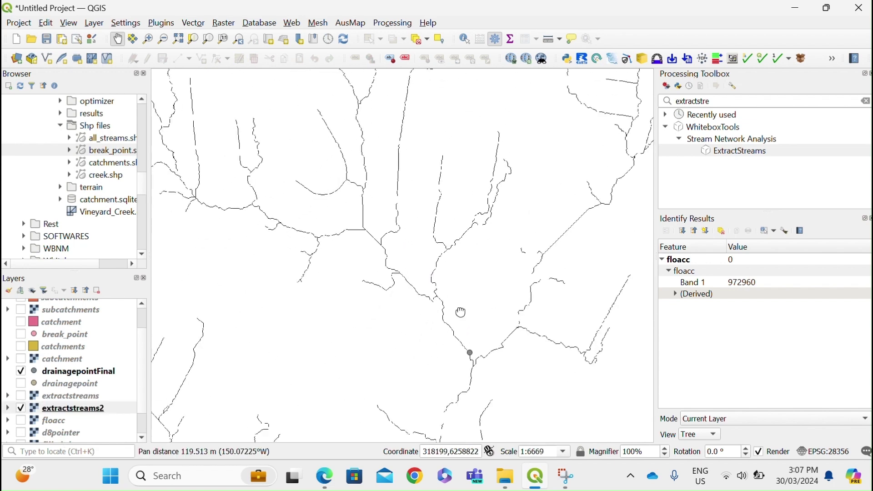
{"action": "scroll", "coordinate": [455, 339], "scroll_direction": "up", "scroll_amount": 1}
{"action": "scroll", "coordinate": [420, 342], "scroll_direction": "down", "scroll_amount": 1}
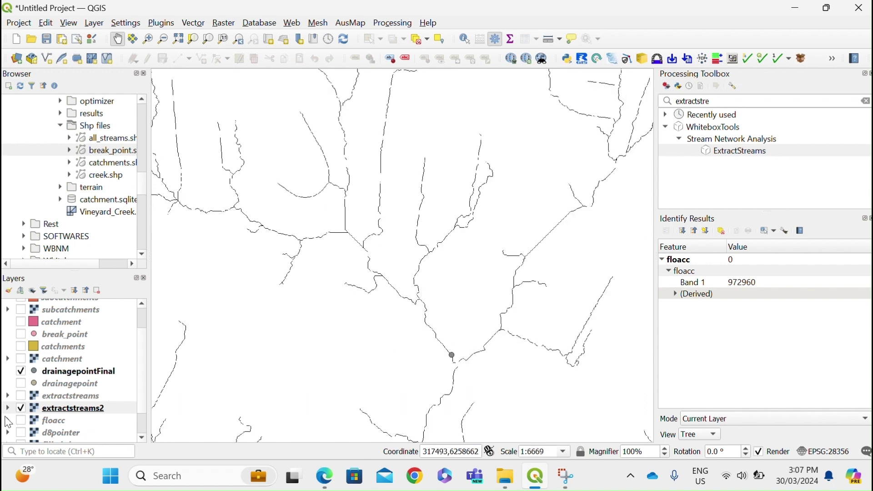
- Find and open the WhiteboxTools Subbasins tool, setting d8pointer as the D8 pointer input alongside the extractstreams2 streams
{"action": "left_click_drag", "start_coordinate": [711, 101], "coordinate": [629, 102]}
{"action": "type", "text": "s"}
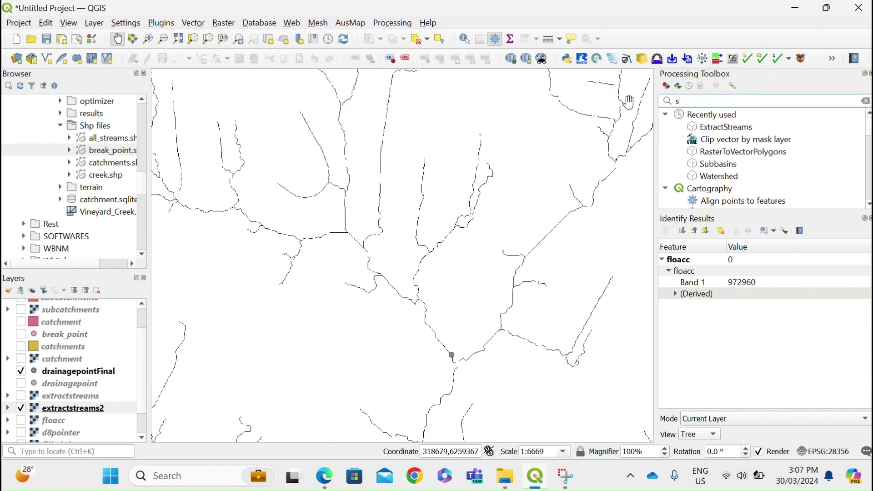
{"action": "type", "text": "ubbasins"}
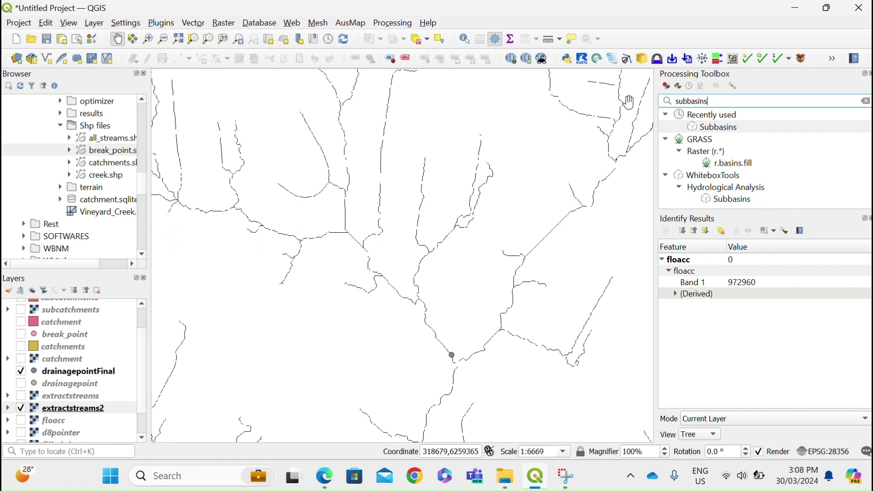
{"action": "key", "text": "Return"}
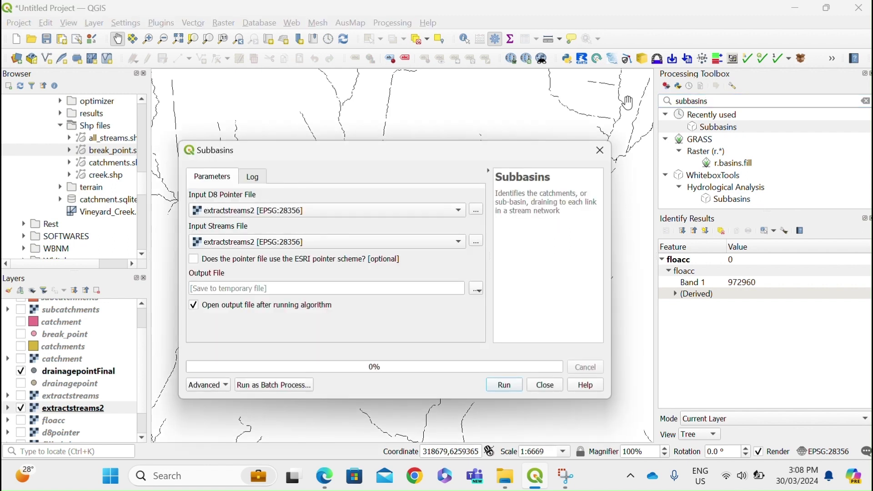
{"action": "left_click", "coordinate": [240, 212]}
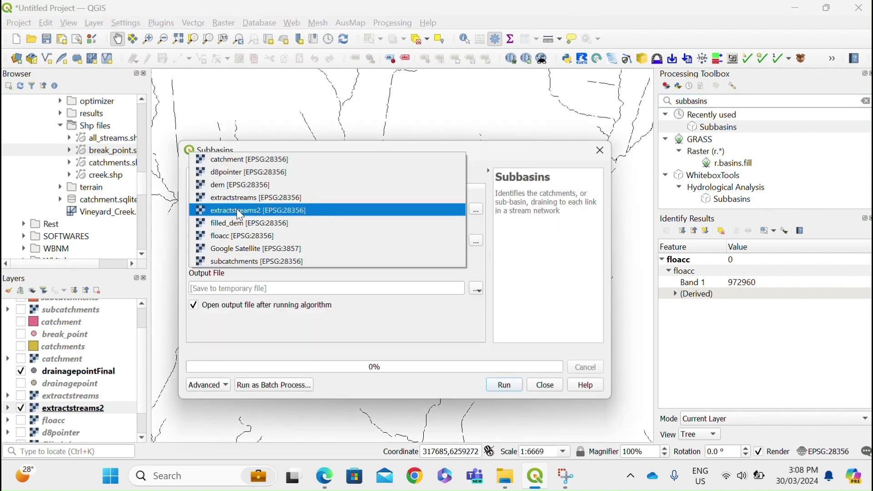
{"action": "left_click", "coordinate": [228, 172]}
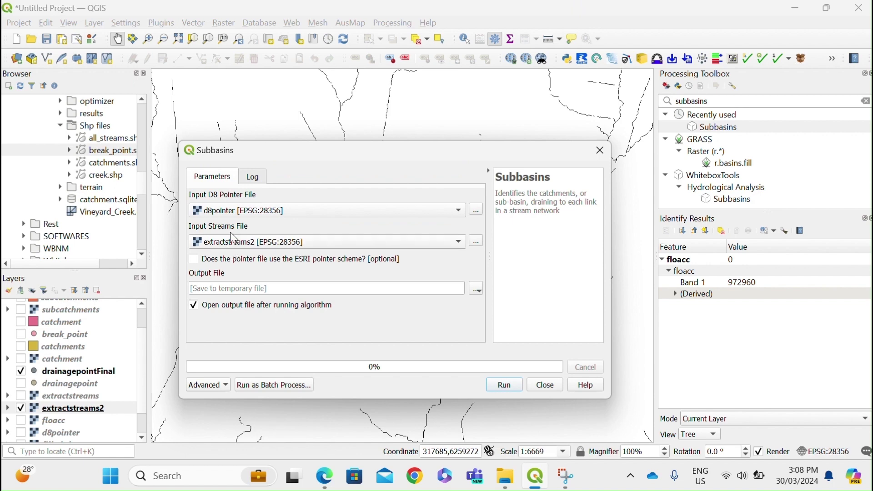
- Set the Subbasins output file to subcathments2.tif in the vineyard_creek Rasters folder, run the tool and close it
{"action": "left_click", "coordinate": [476, 289]}
{"action": "left_click", "coordinate": [483, 315]}
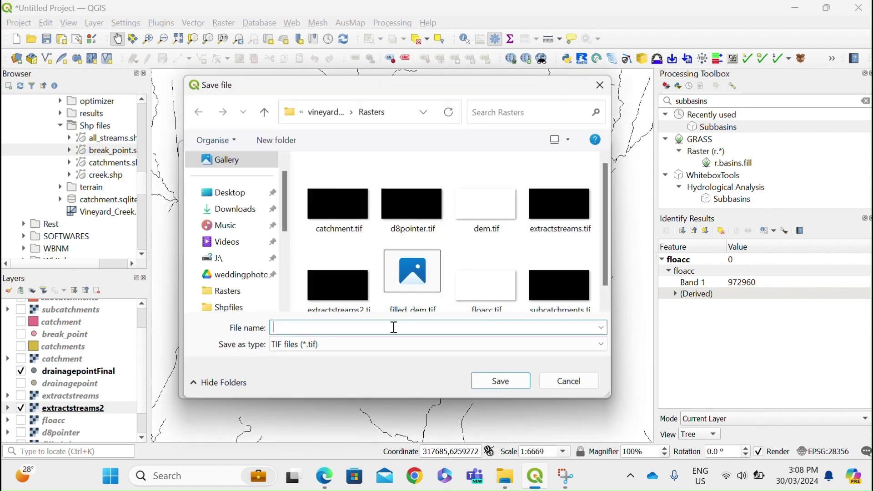
{"action": "type", "text": "subcat"}
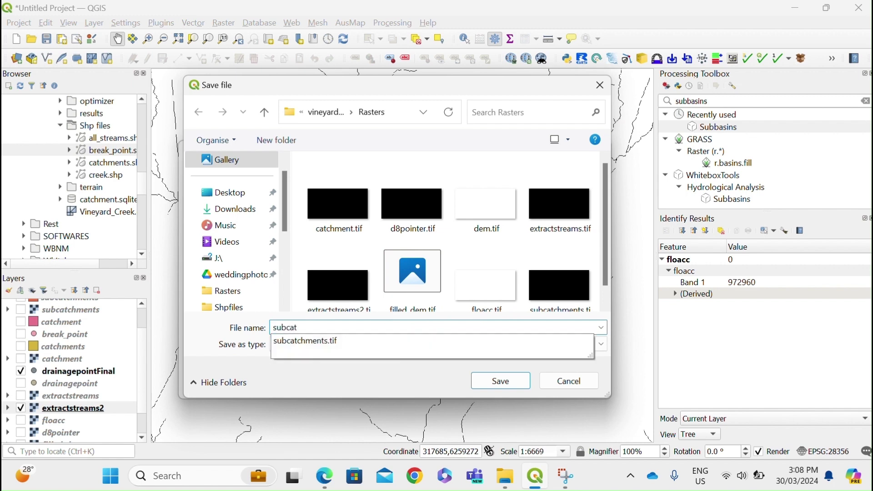
{"action": "type", "text": "hments2"}
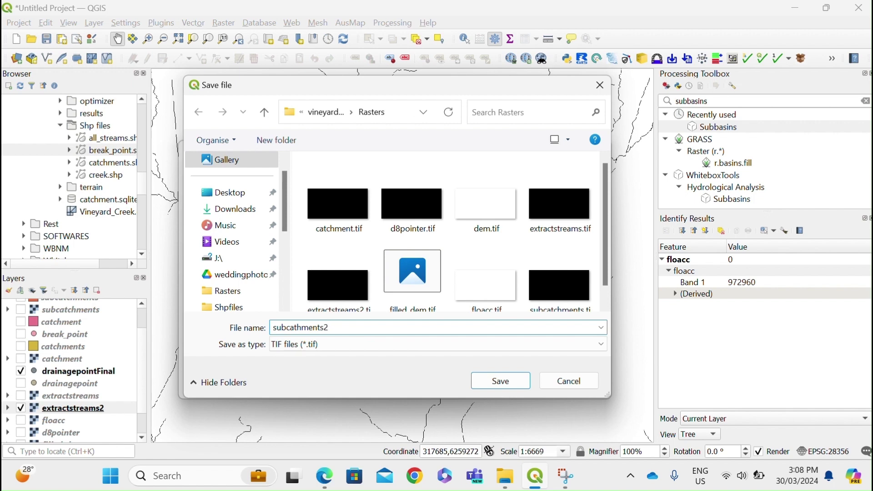
{"action": "left_click", "coordinate": [489, 387]}
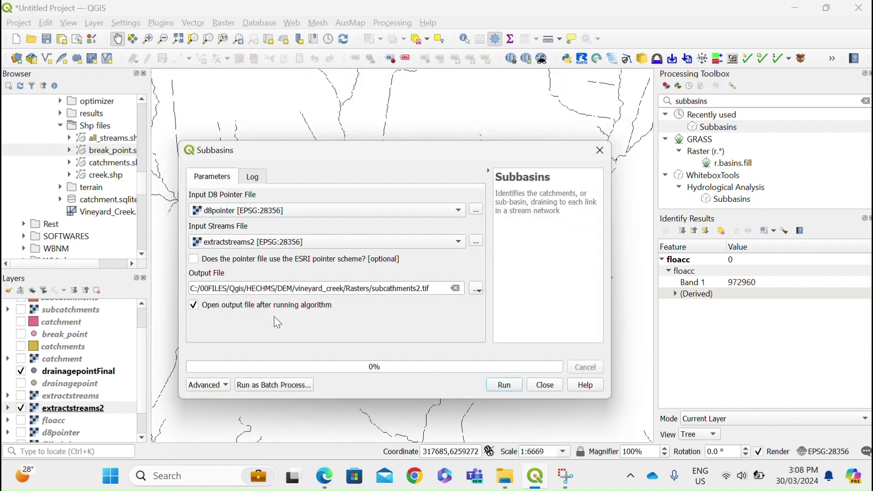
{"action": "left_click", "coordinate": [506, 385]}
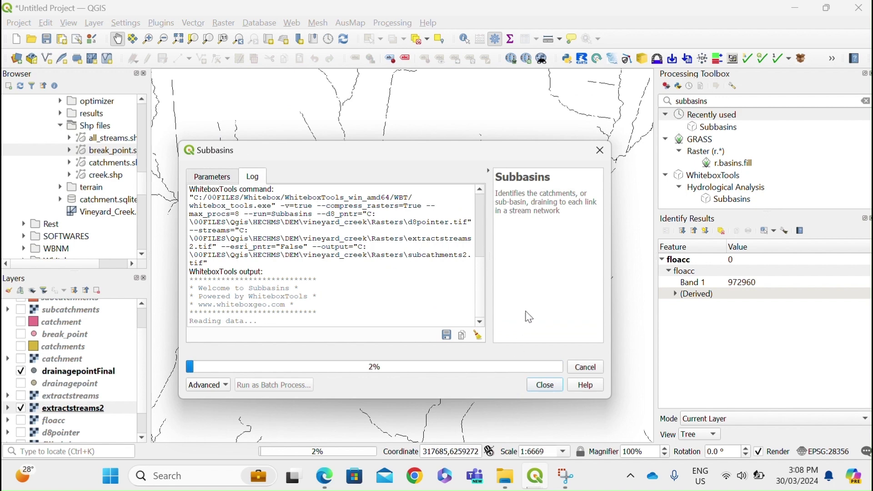
{"action": "left_click", "coordinate": [561, 387]}
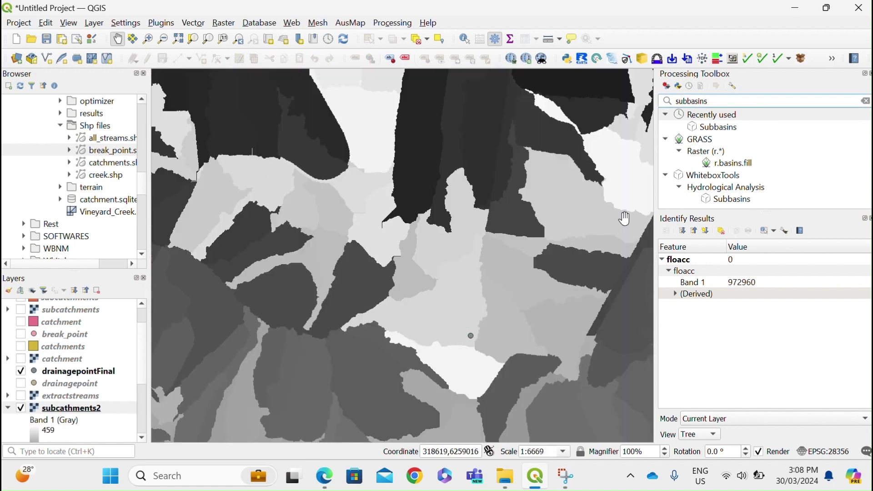
- Find and open the WhiteboxTools RasterToVectorPolygons tool for the subcathments2 raster
{"action": "double_click", "coordinate": [727, 100]}
{"action": "type", "text": "ras"}
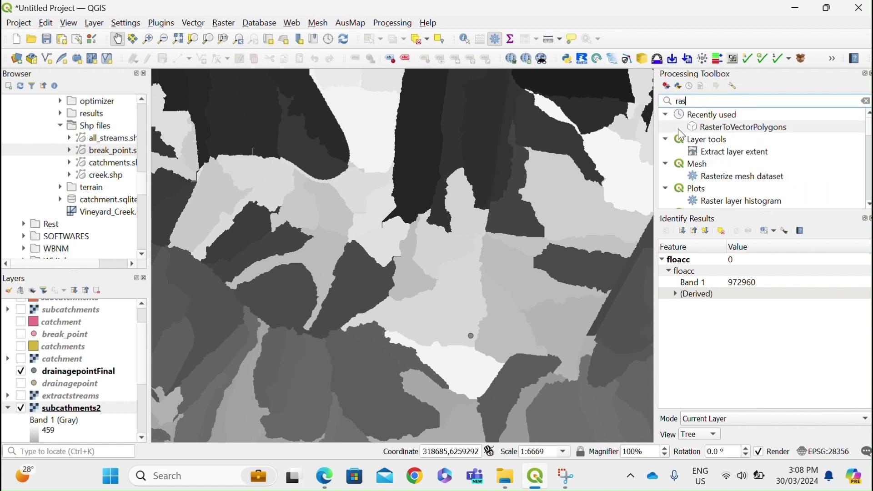
{"action": "type", "text": "tert"}
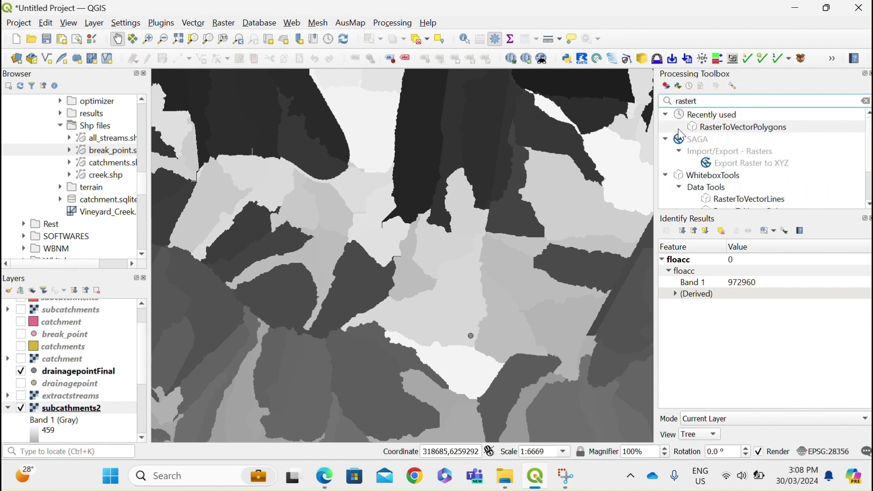
{"action": "scroll", "coordinate": [751, 193], "scroll_direction": "down", "scroll_amount": 1}
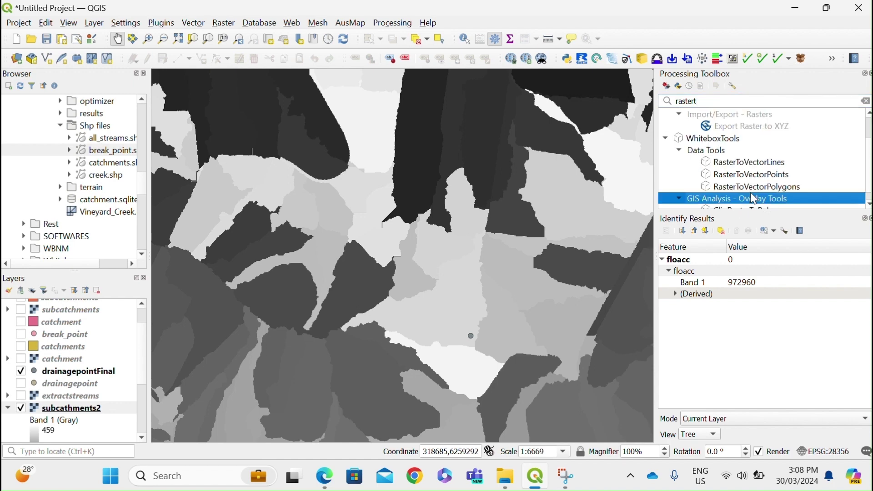
{"action": "double_click", "coordinate": [755, 187]}
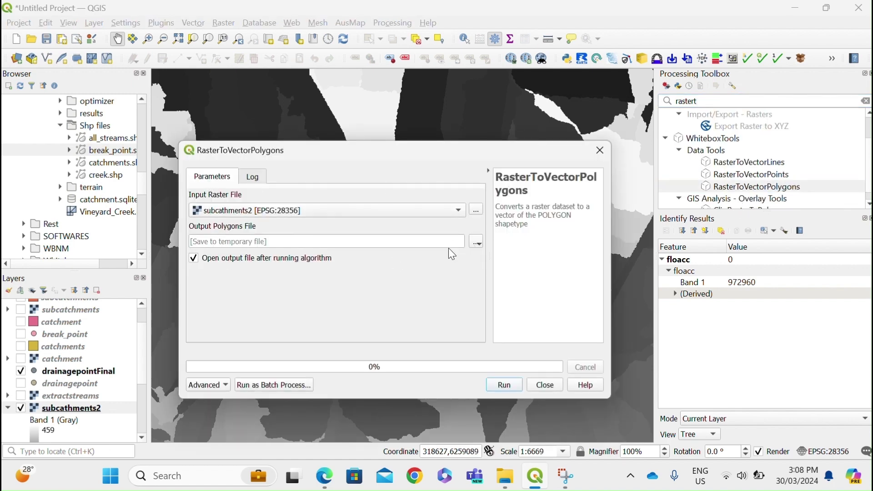
- Set the output polygons file to subcatchmentss.shp in the vineyard_creek Shpfiles folder, run the conversion and close the tool
{"action": "left_click", "coordinate": [476, 243]}
{"action": "left_click", "coordinate": [478, 271]}
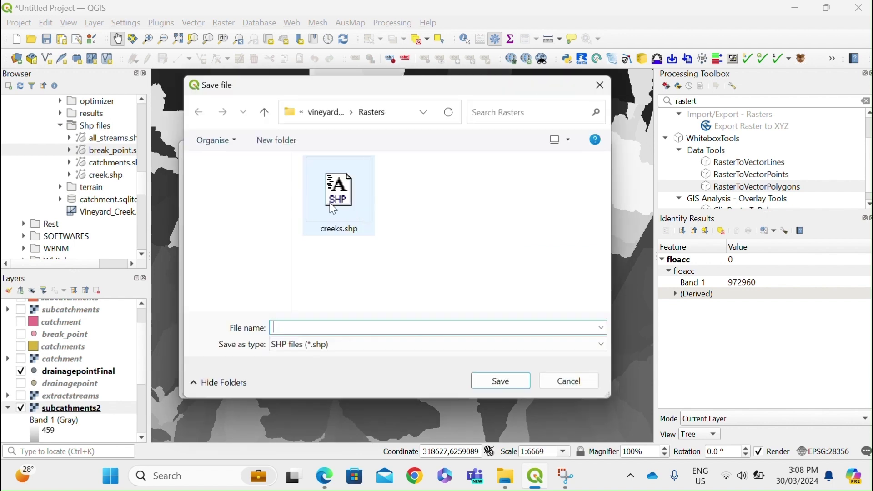
{"action": "left_click", "coordinate": [346, 112]}
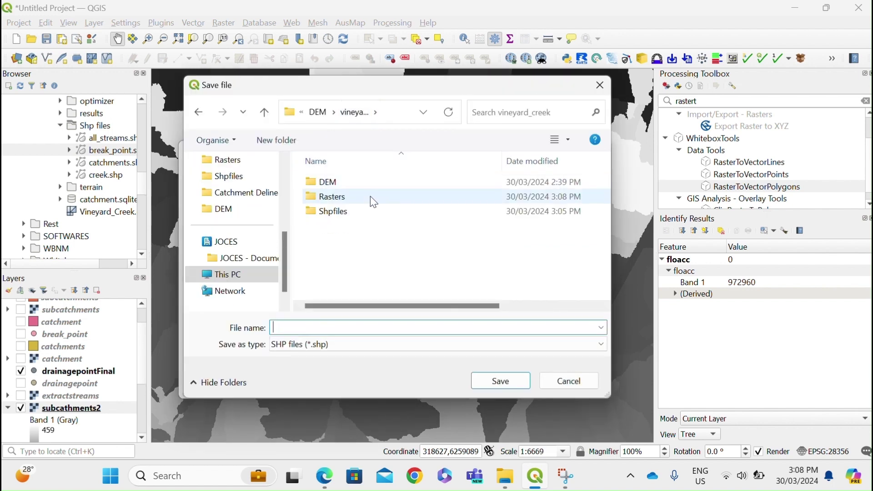
{"action": "double_click", "coordinate": [350, 215]}
{"action": "left_click", "coordinate": [355, 324]}
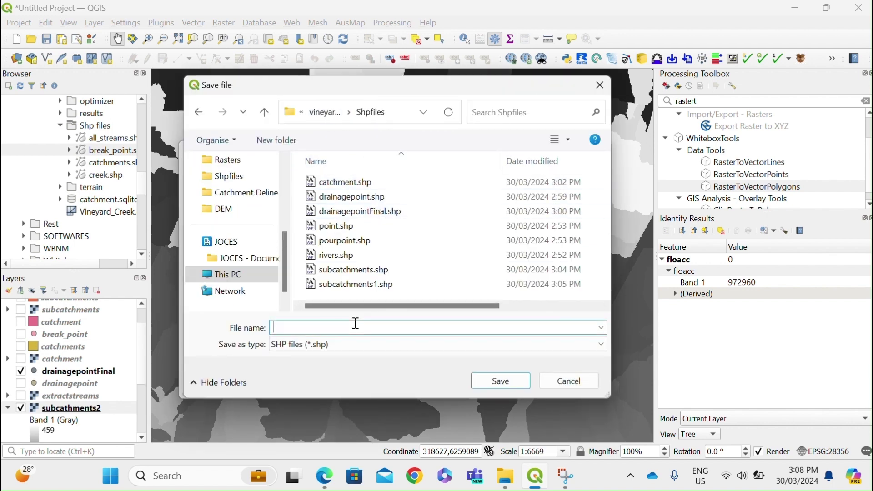
{"action": "type", "text": "subc"}
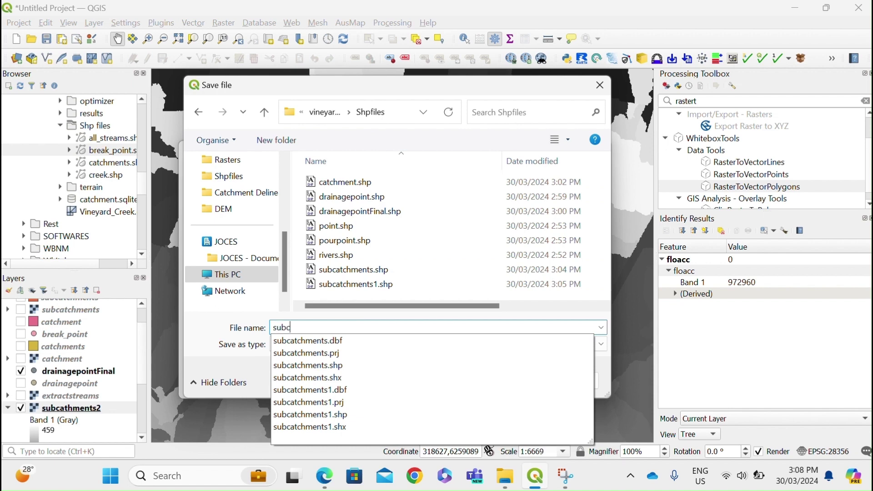
{"action": "type", "text": "athm"}
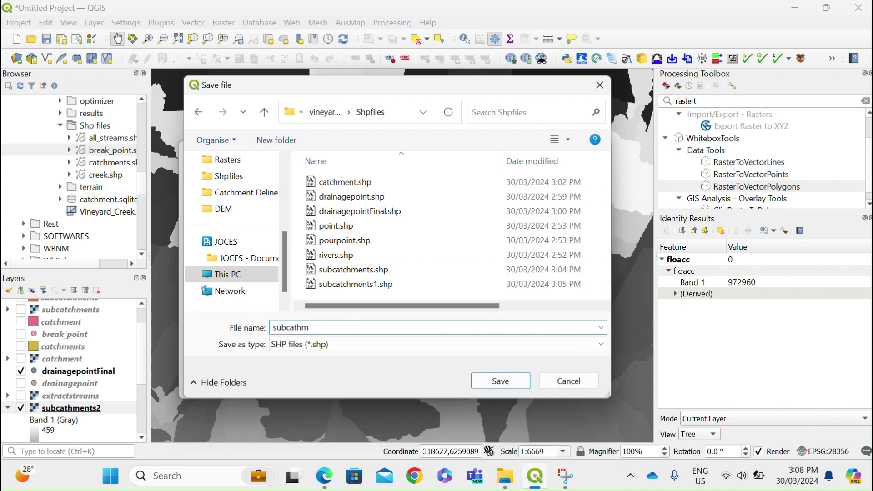
{"action": "key", "text": "BackSpace"}
{"action": "key", "text": "BackSpace"}
{"action": "key", "text": "BackSpace"}
{"action": "type", "text": "tchment"}
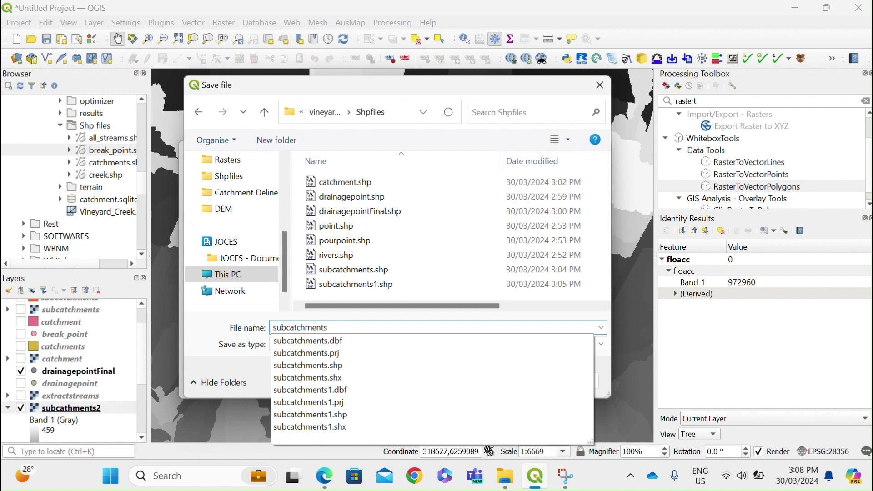
{"action": "type", "text": "ss"}
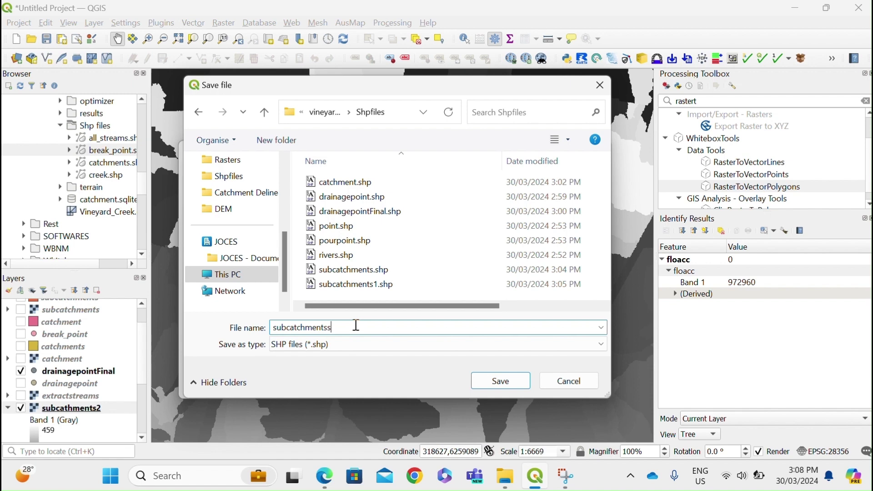
{"action": "left_click", "coordinate": [489, 378]}
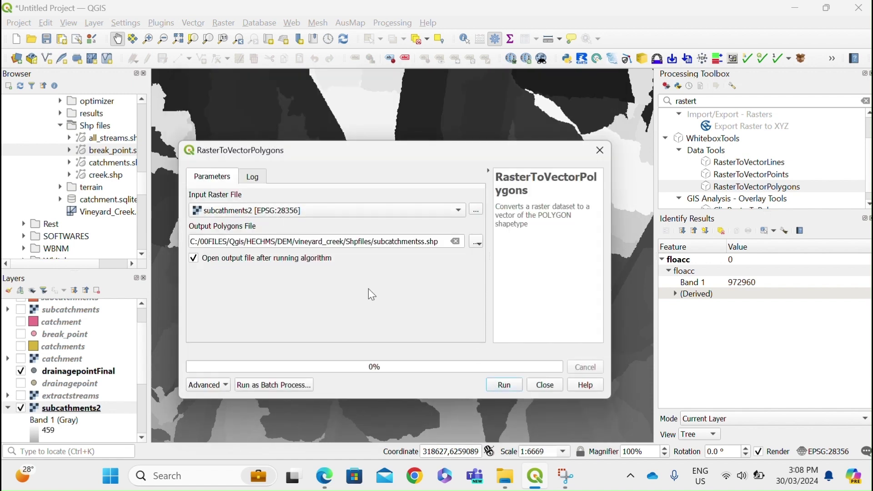
{"action": "left_click", "coordinate": [503, 385]}
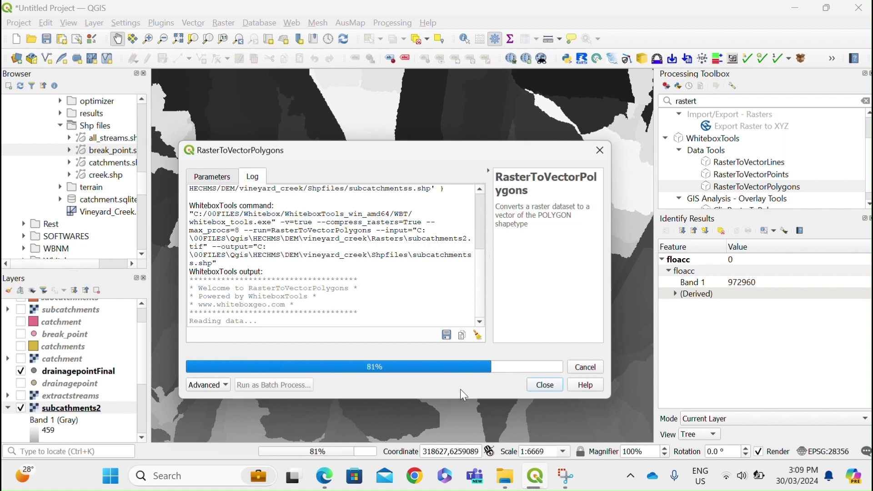
{"action": "left_click", "coordinate": [539, 389]}
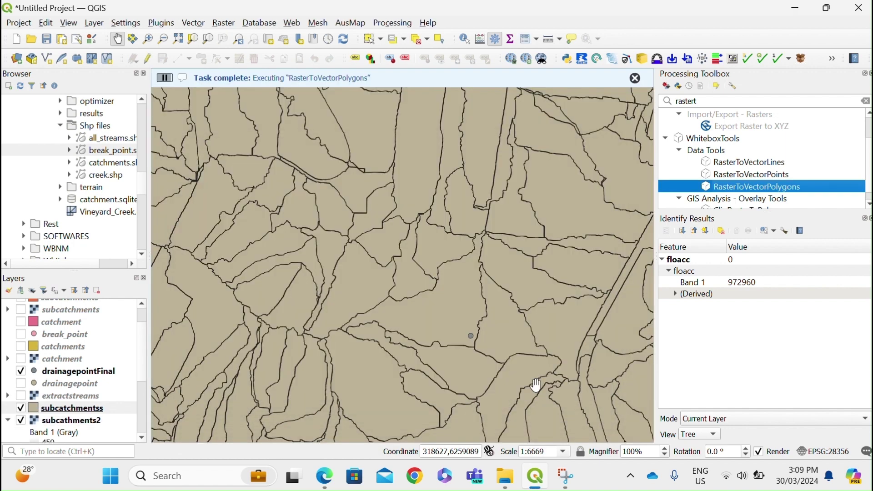
- Search the processing tools for clip and close the identify results to make room for the list
{"action": "left_click", "coordinate": [715, 96]}
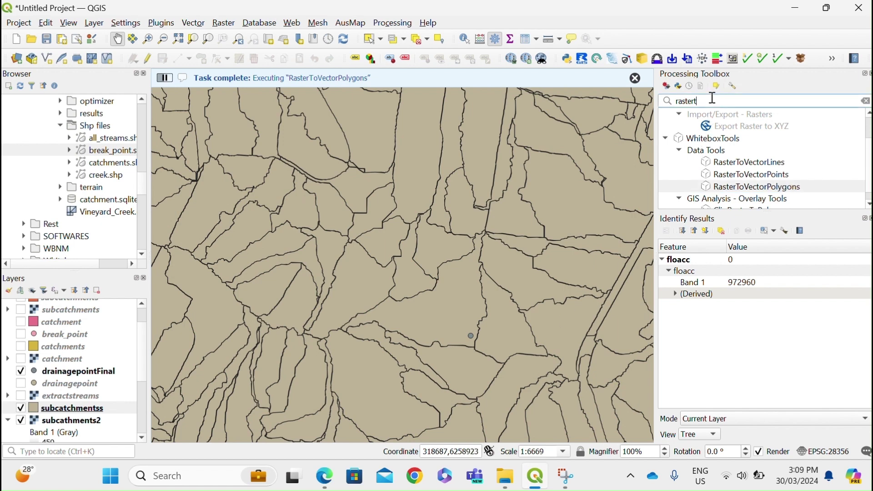
{"action": "type", "text": "clip"}
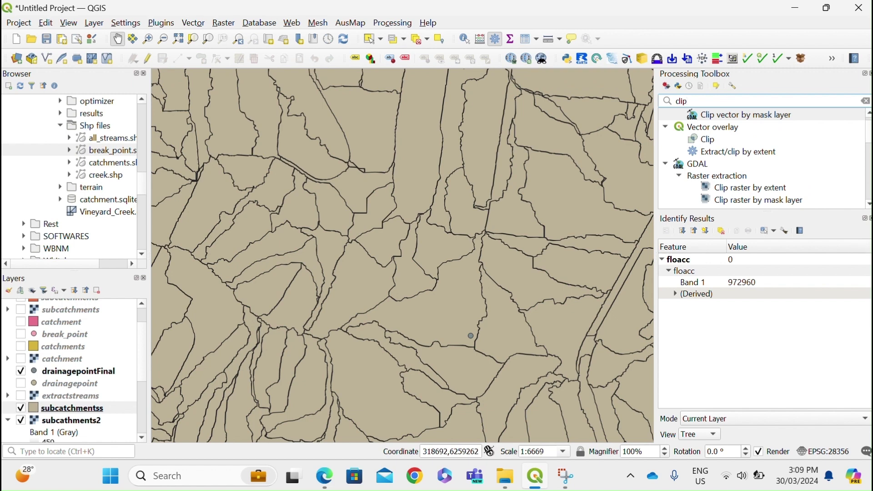
{"action": "left_click", "coordinate": [870, 218]}
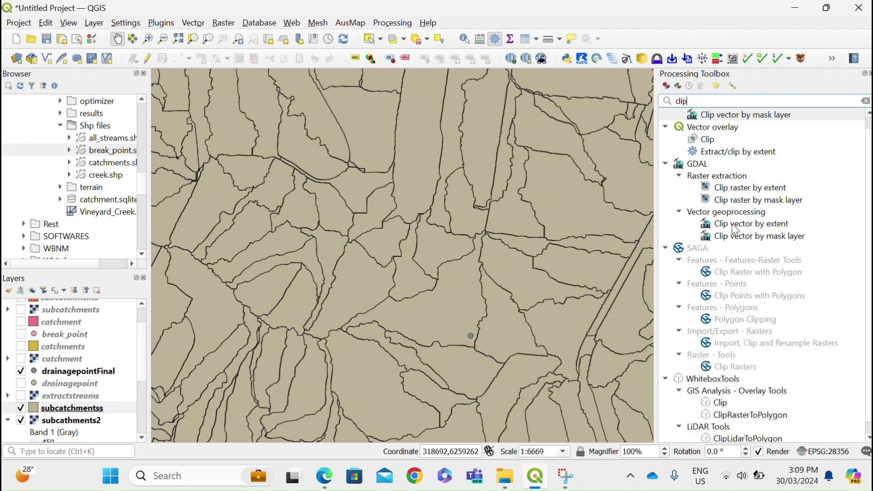
- Open GDAL's Clip vector by mask layer for subcatchmentss and set the catchment polygon layer as the mask
{"action": "left_click", "coordinate": [743, 241]}
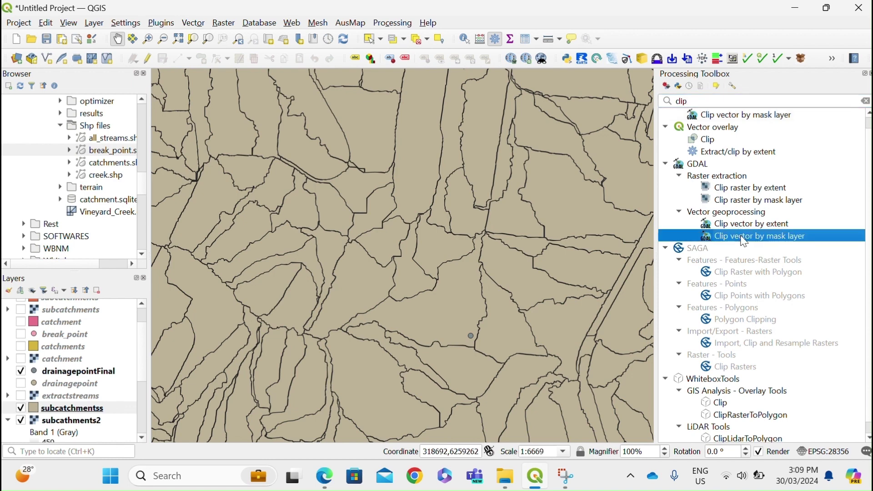
{"action": "double_click", "coordinate": [744, 241]}
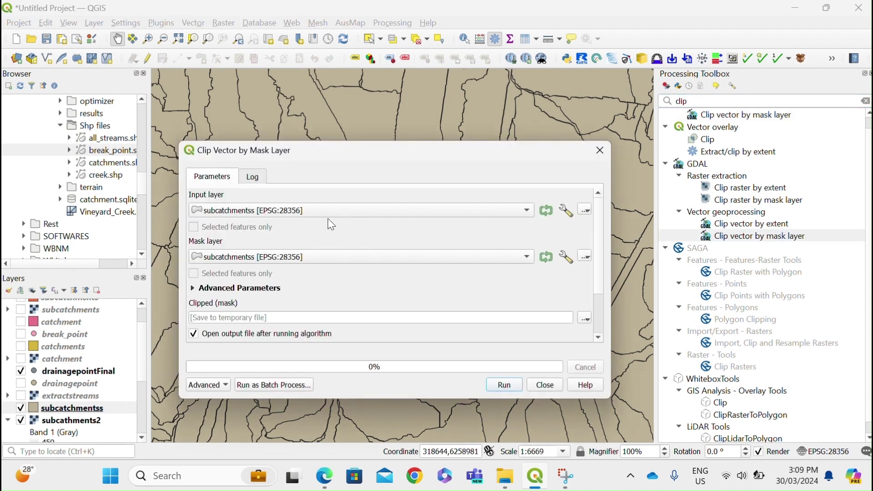
{"action": "left_click", "coordinate": [254, 253]}
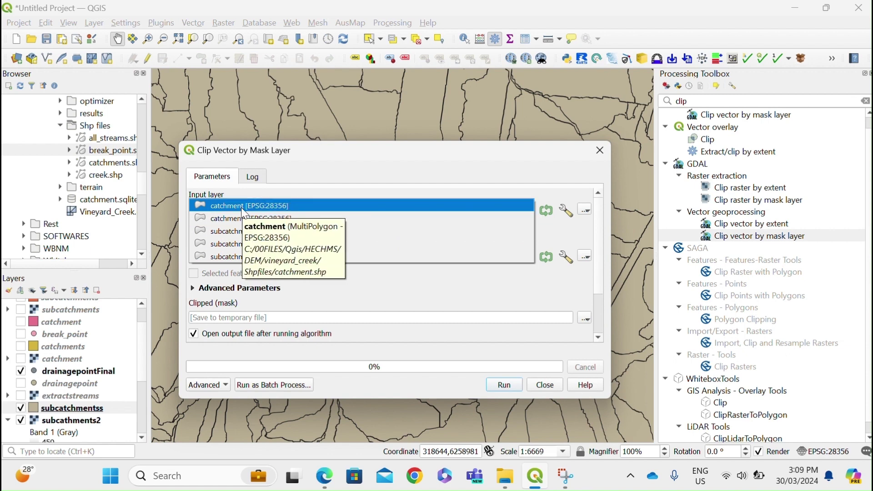
{"action": "left_click", "coordinate": [245, 218]}
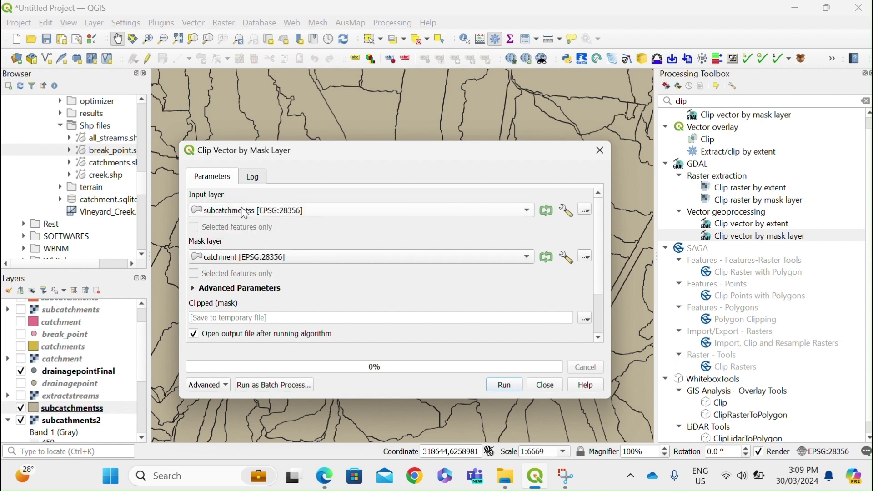
- Set the clipped output file to subcatchments2.shp in the vineyard_creek Shpfiles folder
{"action": "left_click", "coordinate": [584, 320]}
{"action": "left_click", "coordinate": [591, 343]}
{"action": "type", "text": "subcatchments"}
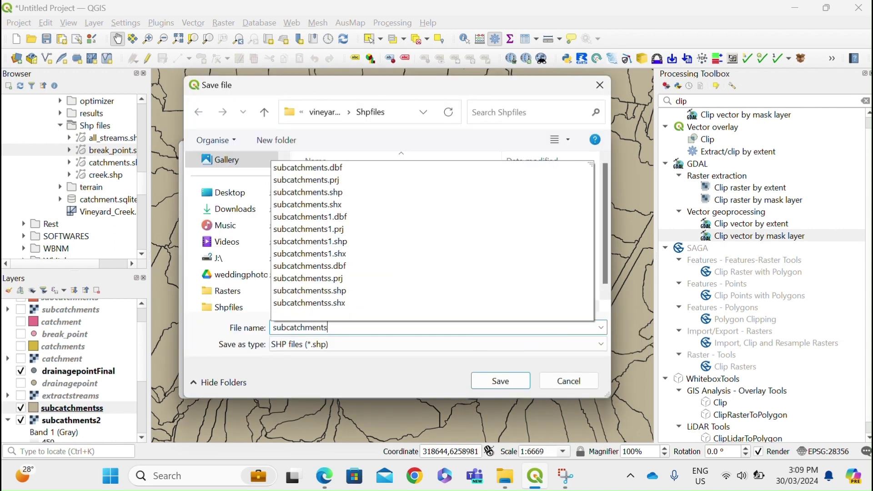
{"action": "type", "text": "2"}
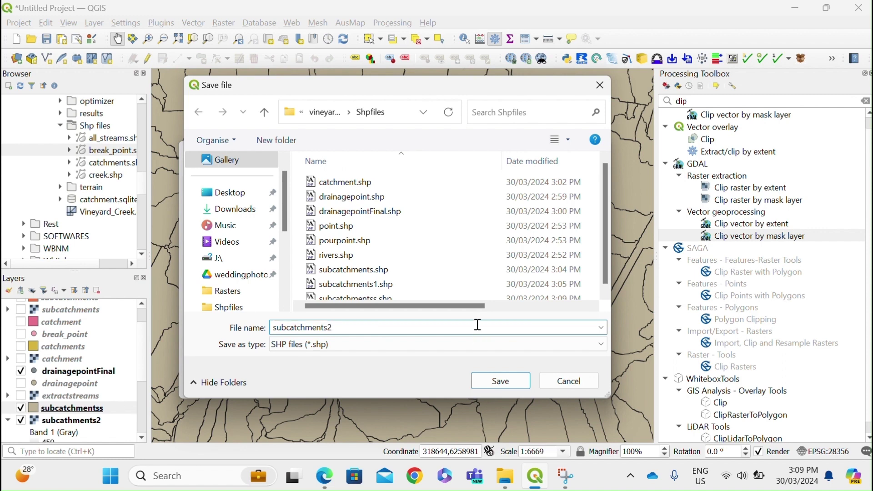
{"action": "left_click", "coordinate": [497, 386]}
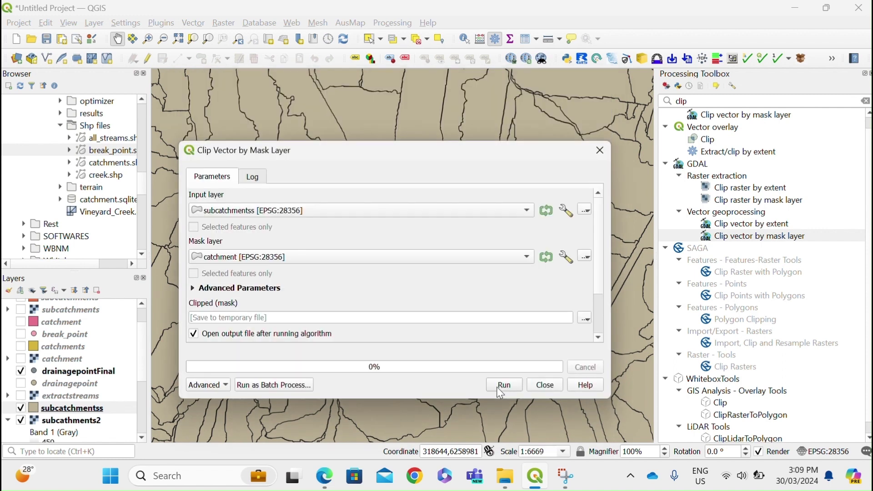
- Run the clip of subcatchmentss by the catchment mask and close the tool
{"action": "left_click", "coordinate": [504, 385]}
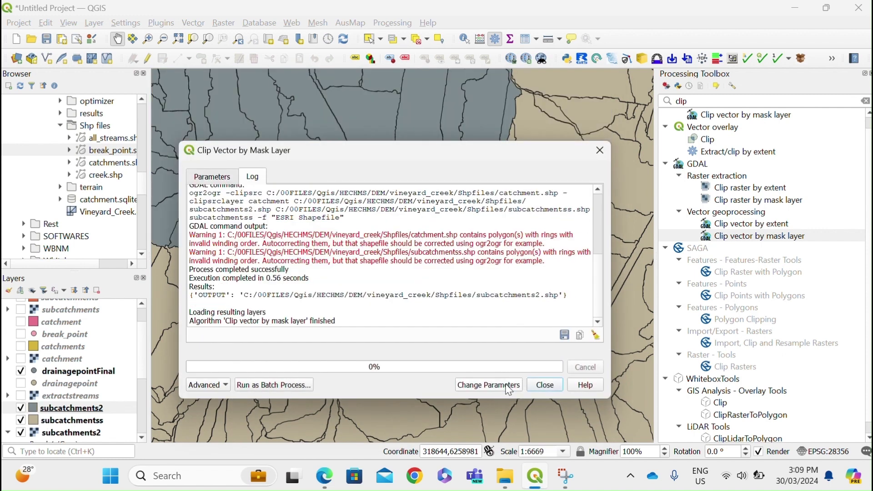
{"action": "left_click", "coordinate": [546, 384]}
{"action": "scroll", "coordinate": [463, 303], "scroll_direction": "down", "scroll_amount": 2}
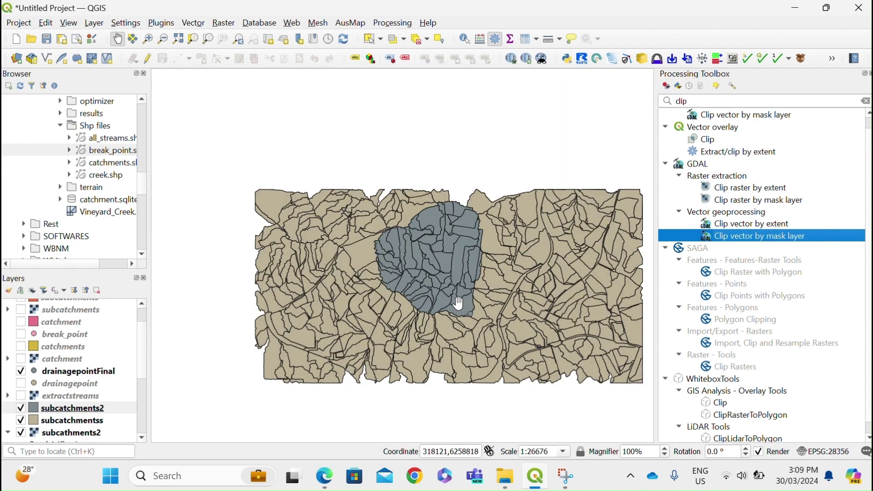
{"action": "scroll", "coordinate": [66, 341], "scroll_direction": "up", "scroll_amount": 1}
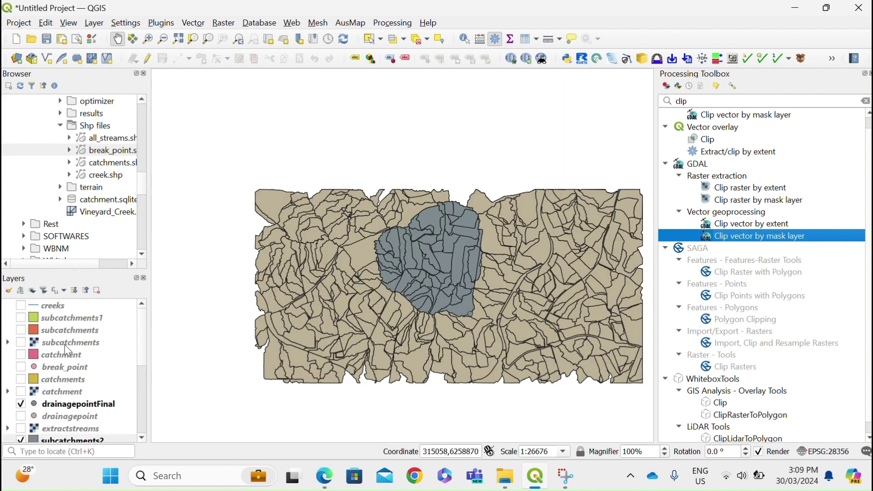
- Move the clipped subcatchments2 layer to just below creeks and hide the subcatchmentss and subcathments2 layers
{"action": "left_click_drag", "start_coordinate": [82, 441], "coordinate": [81, 314]}
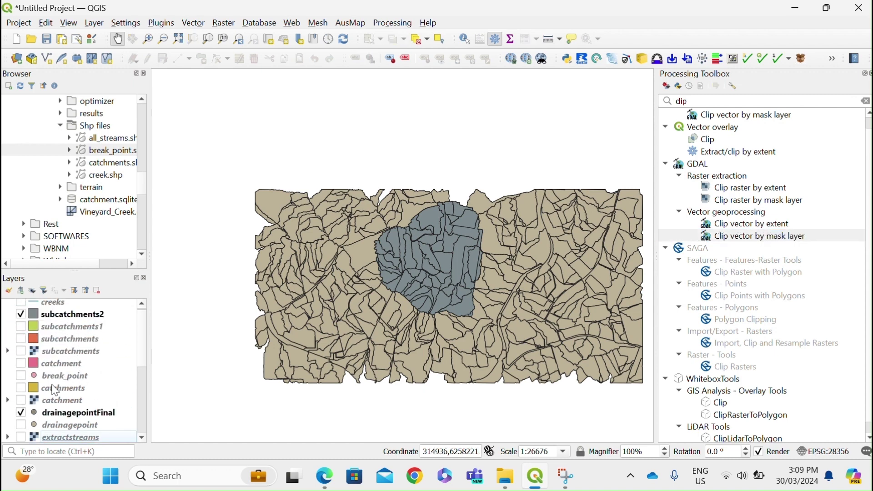
{"action": "scroll", "coordinate": [54, 363], "scroll_direction": "down", "scroll_amount": 2}
{"action": "left_click", "coordinate": [7, 377]}
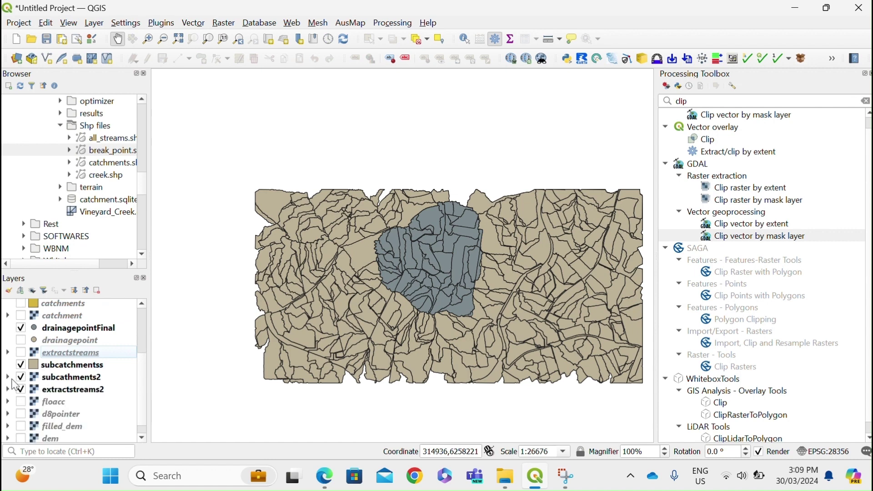
{"action": "left_click", "coordinate": [20, 377]}
{"action": "left_click", "coordinate": [21, 364]}
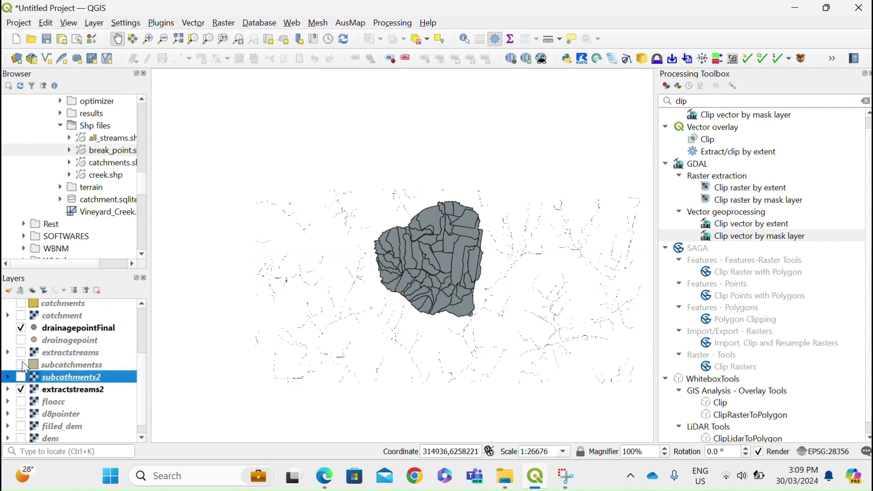
{"action": "scroll", "coordinate": [443, 282], "scroll_direction": "up", "scroll_amount": 1}
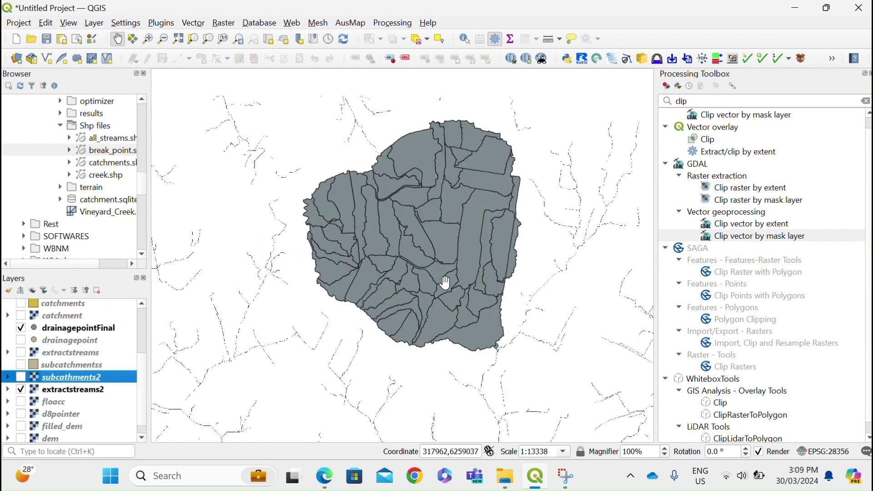
{"action": "scroll", "coordinate": [48, 314], "scroll_direction": "up", "scroll_amount": 3}
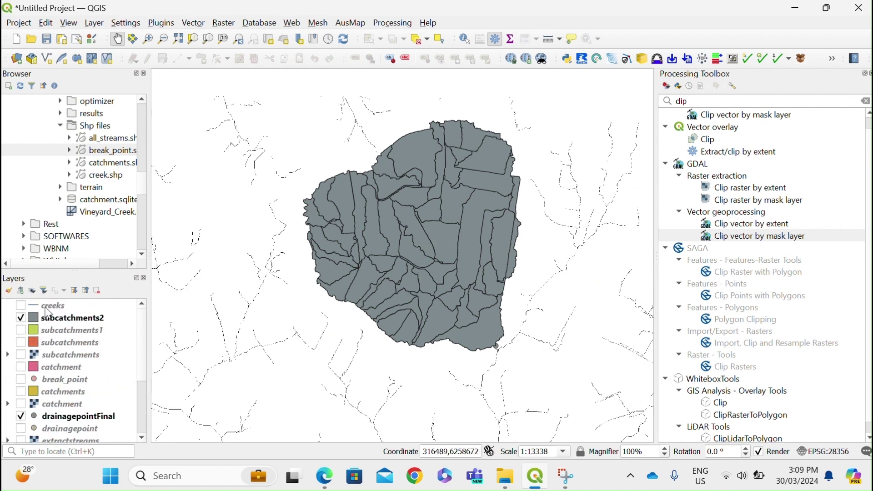
- Show the creeks layer and open GDAL's Clip vector by mask layer for it with the catchment polygon as the mask
{"action": "left_click", "coordinate": [49, 317]}
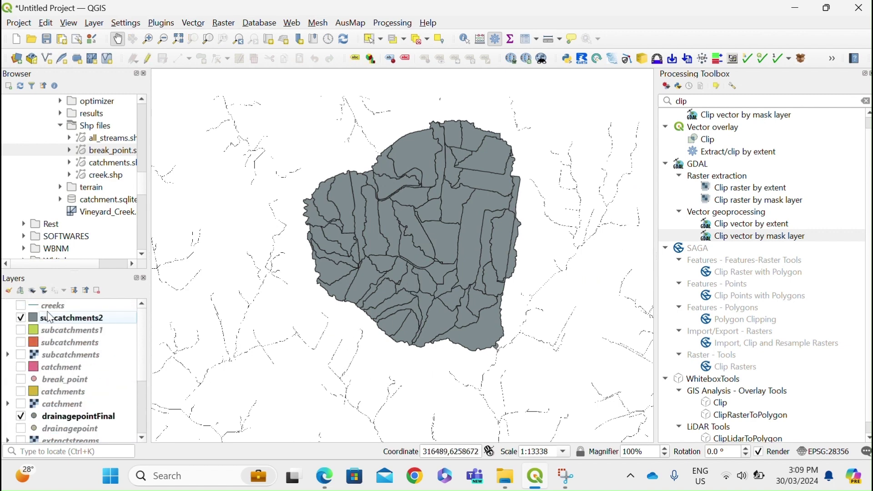
{"action": "left_click", "coordinate": [22, 306]}
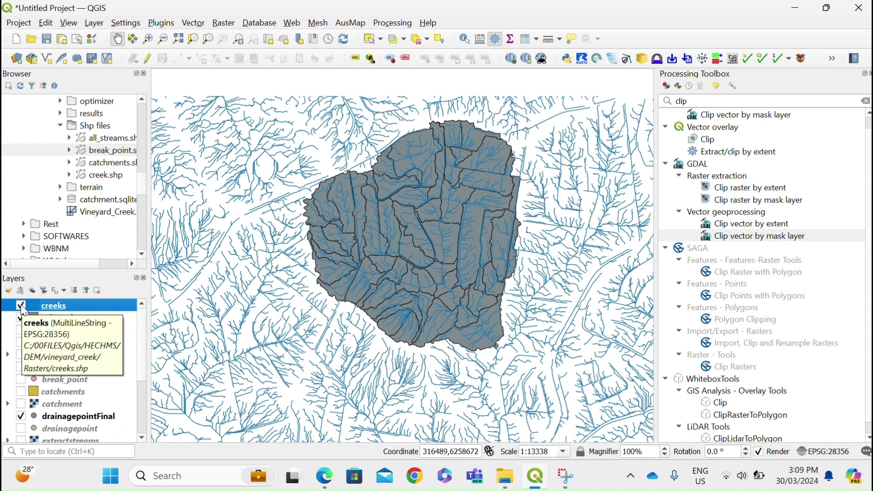
{"action": "left_click", "coordinate": [738, 236]}
{"action": "double_click", "coordinate": [737, 237]}
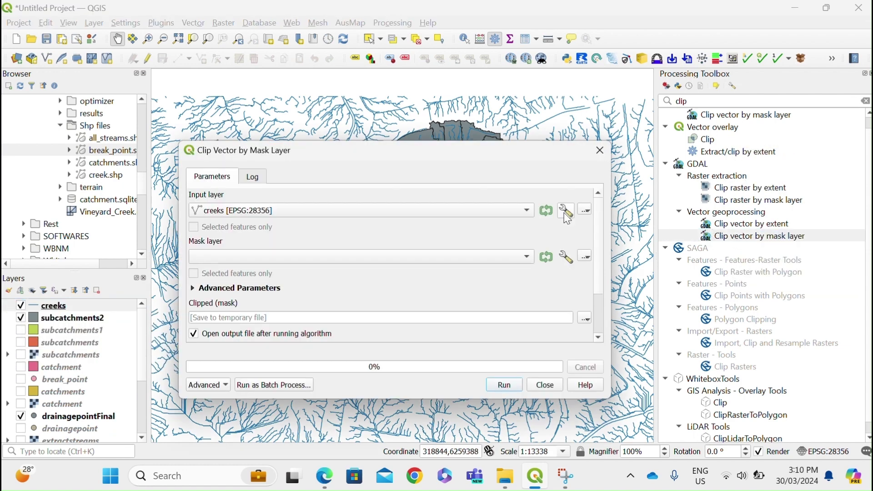
{"action": "left_click", "coordinate": [241, 255]}
{"action": "left_click", "coordinate": [242, 255]}
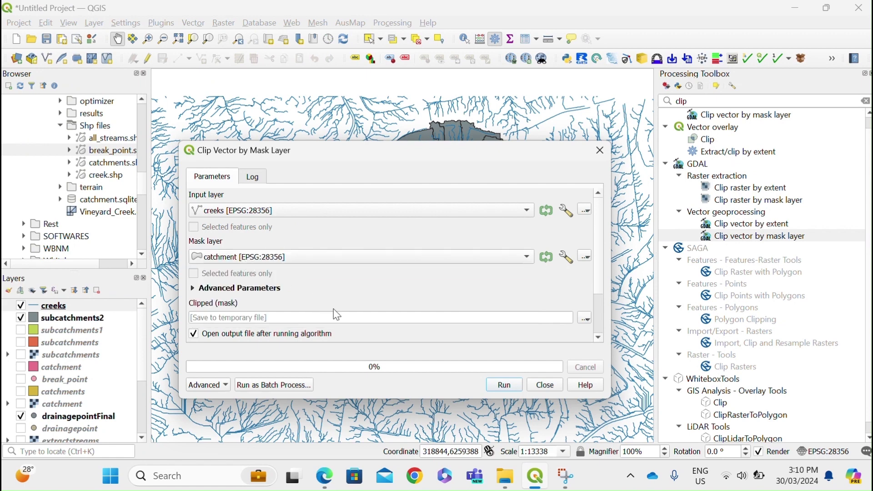
- Set the clipped output to creekswithincatchments.shp in the vineyard_creek Shpfiles folder, run the clip and close the tool
{"action": "left_click", "coordinate": [585, 318]}
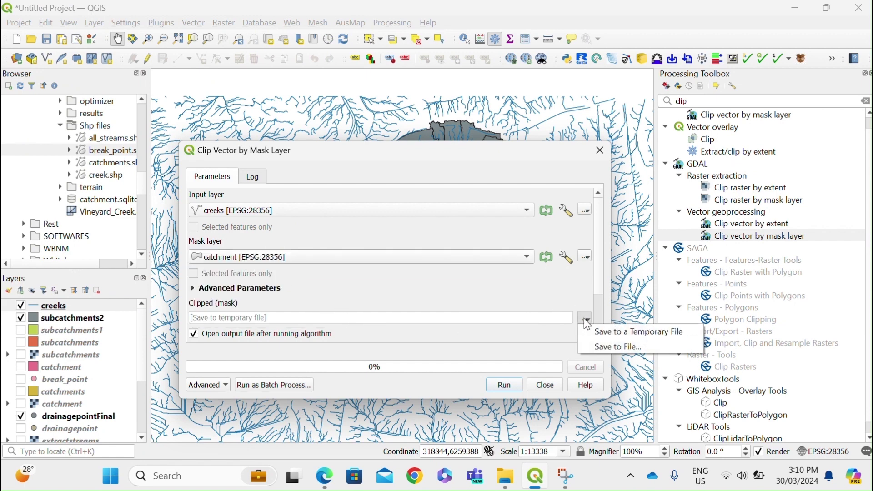
{"action": "left_click", "coordinate": [588, 343]}
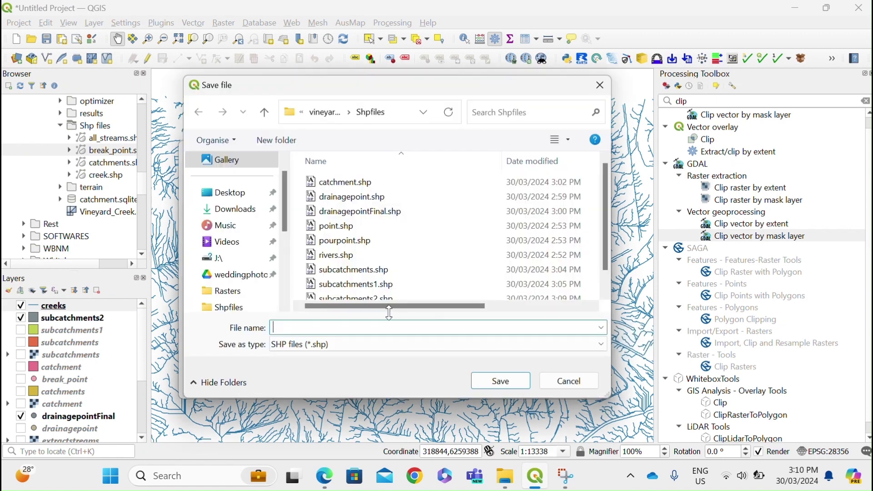
{"action": "type", "text": "cr"}
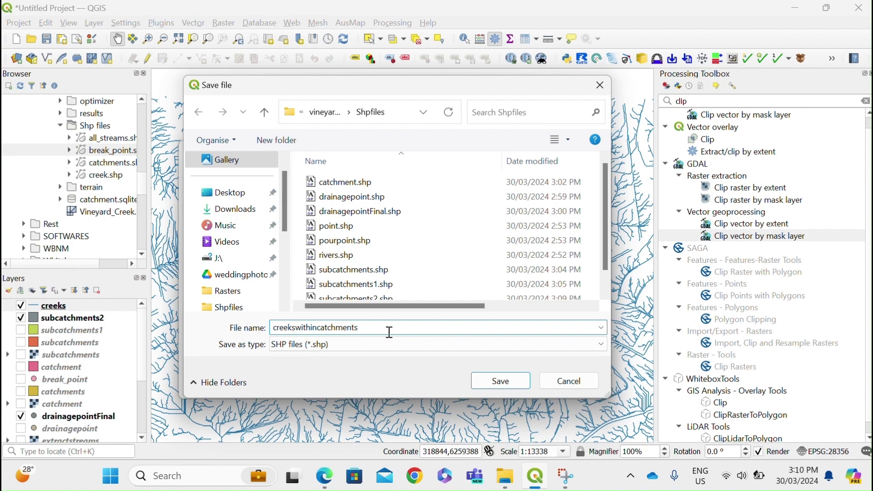
{"action": "type", "text": "eekswithincatchments"}
{"action": "left_click", "coordinate": [486, 383]}
{"action": "left_click", "coordinate": [516, 386]}
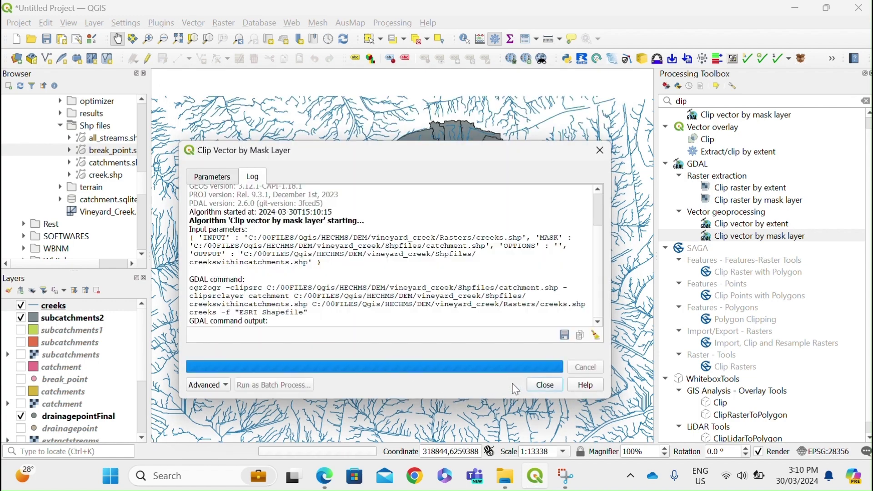
{"action": "left_click", "coordinate": [544, 384]}
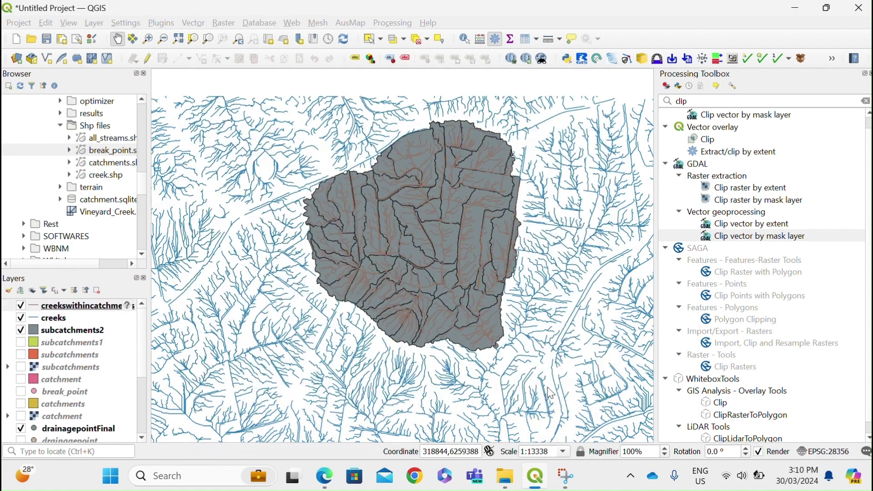
- Hide the creeks and extractstreams2 layers so only the clipped creeks and subcatchments are displayed
{"action": "left_click", "coordinate": [21, 318]}
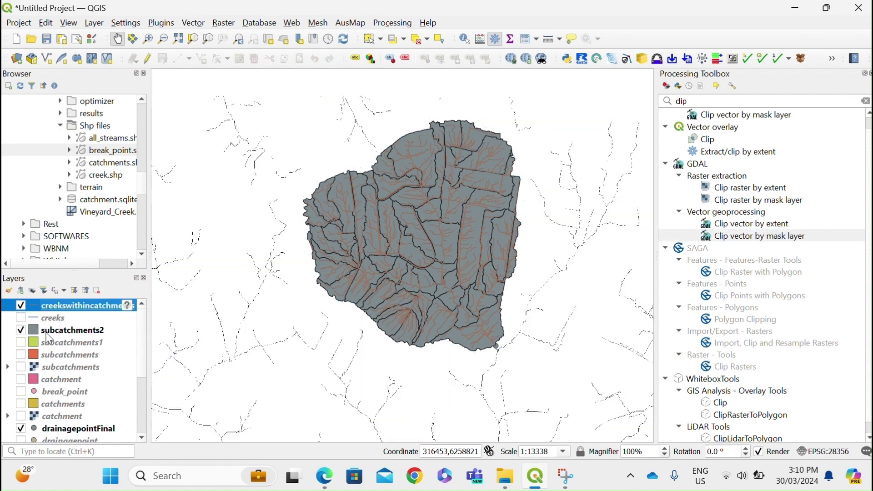
{"action": "scroll", "coordinate": [36, 354], "scroll_direction": "down", "scroll_amount": 1}
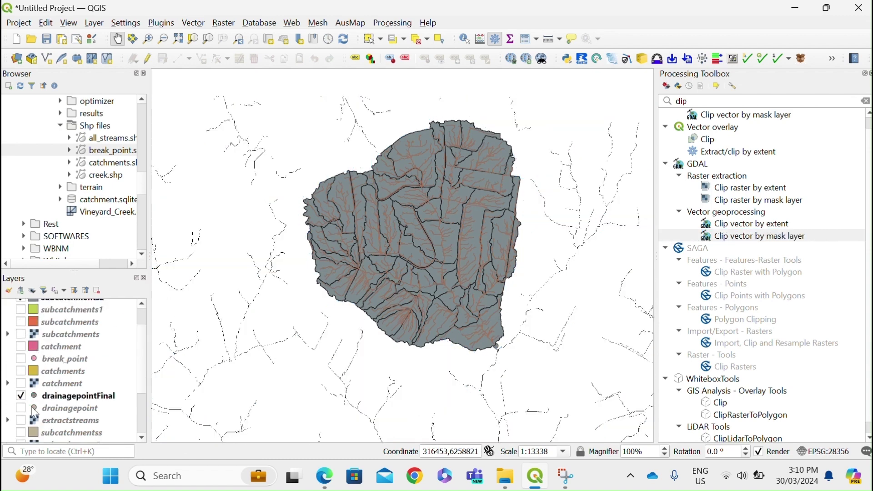
{"action": "scroll", "coordinate": [34, 416], "scroll_direction": "down", "scroll_amount": 1}
{"action": "left_click", "coordinate": [20, 424]}
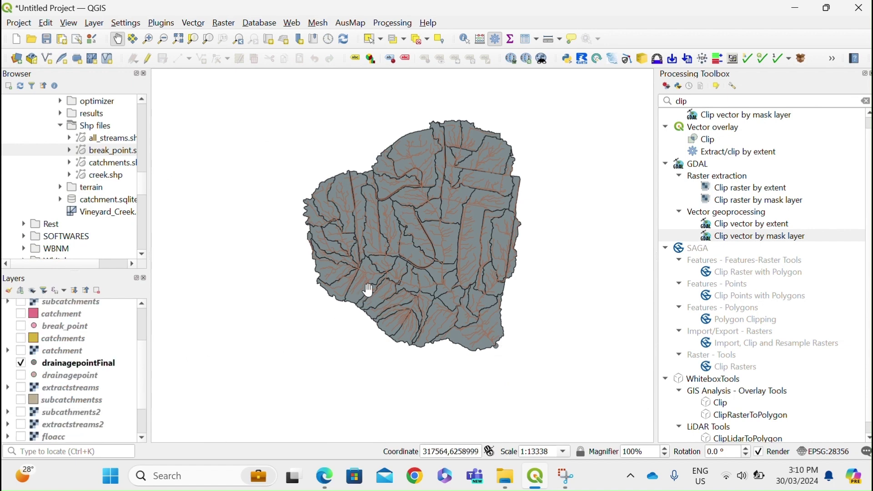
{"action": "scroll", "coordinate": [401, 258], "scroll_direction": "up", "scroll_amount": 1}
{"action": "scroll", "coordinate": [82, 332], "scroll_direction": "up", "scroll_amount": 2}
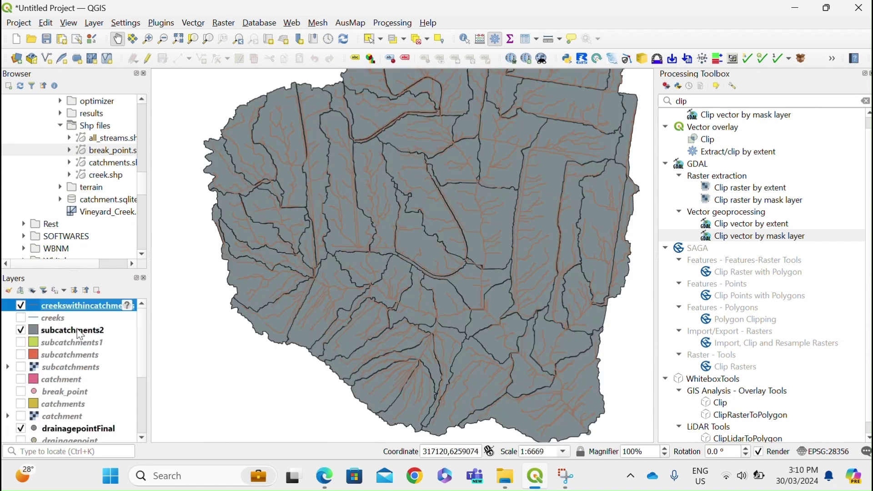
- Assign the GDA94 / MGA zone 56 (EPSG:28356) coordinate reference system to the creekswithincatchments layer
{"action": "left_click", "coordinate": [128, 306]}
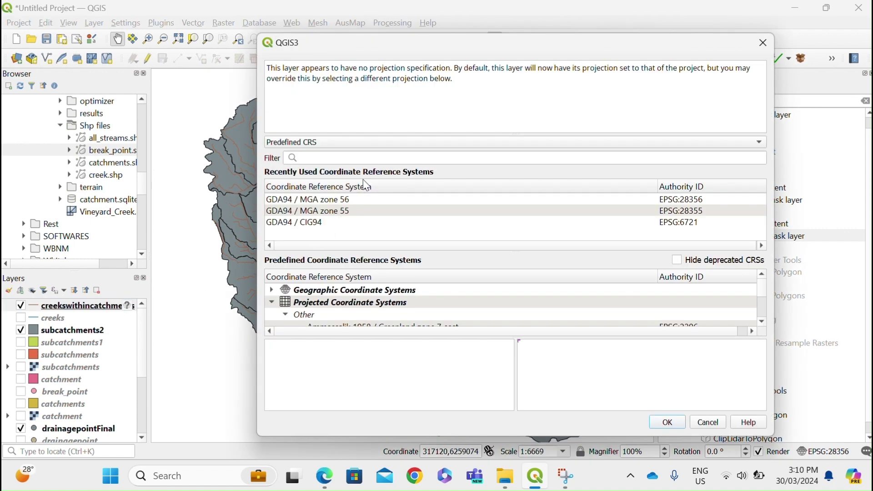
{"action": "left_click", "coordinate": [384, 199]}
{"action": "left_click", "coordinate": [665, 422]}
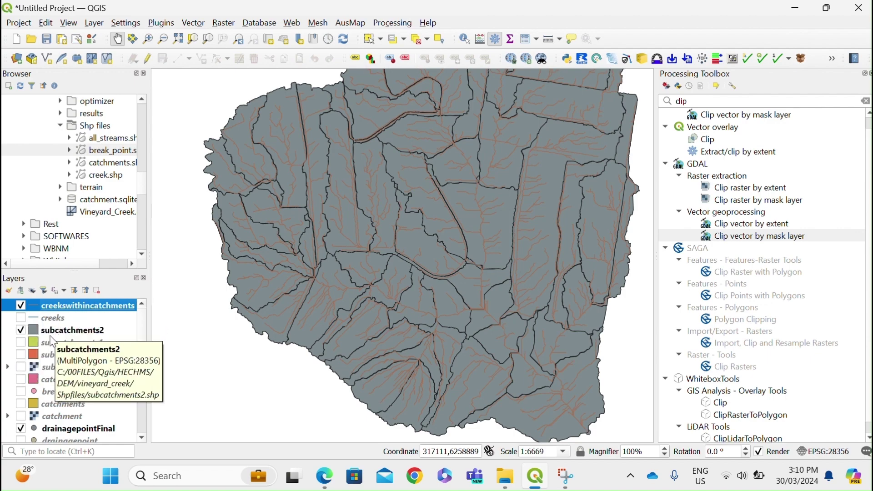
- Show the subcatchments1 layer and toggle subcatchments2 off and on to compare the two subdivisions
{"action": "left_click", "coordinate": [21, 343]}
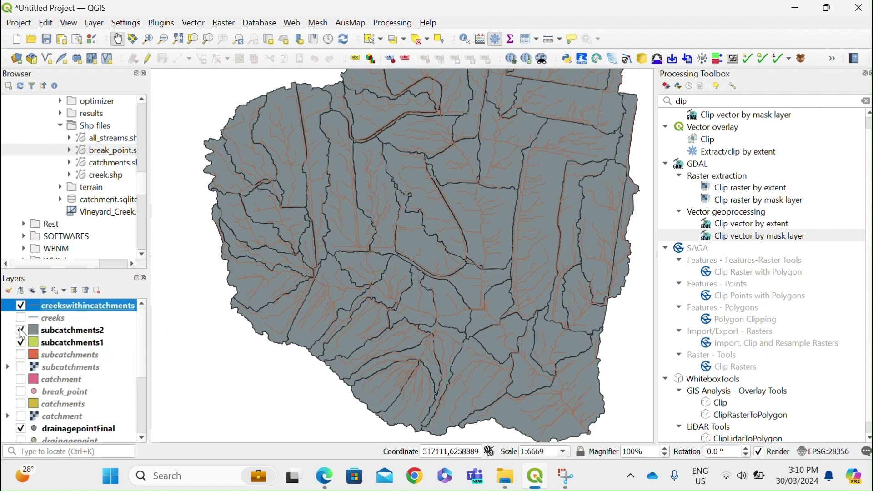
{"action": "left_click", "coordinate": [21, 331]}
{"action": "left_click", "coordinate": [21, 331]}
{"action": "scroll", "coordinate": [347, 261], "scroll_direction": "down", "scroll_amount": 1}
{"action": "scroll", "coordinate": [347, 260], "scroll_direction": "up", "scroll_amount": 2}
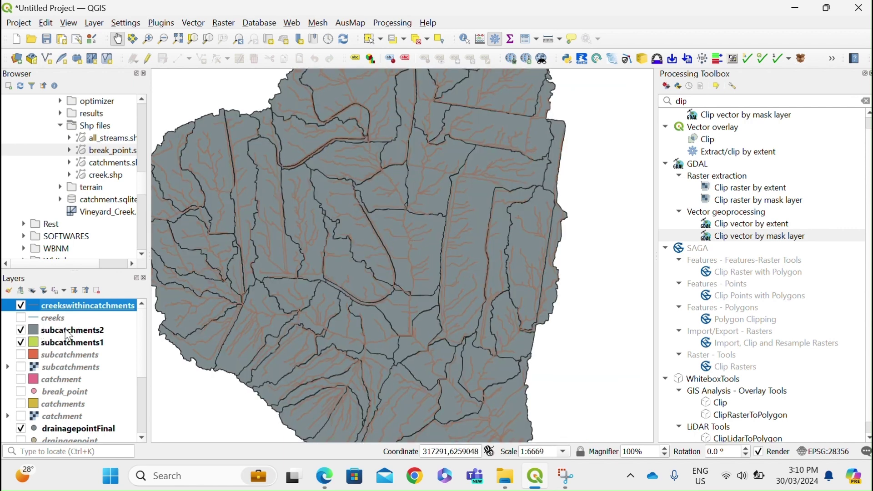
- Open the attribute table of subcatchments2, look through its features from first to last and close it
{"action": "left_click", "coordinate": [68, 330]}
{"action": "right_click", "coordinate": [66, 330]}
{"action": "left_click", "coordinate": [124, 197]}
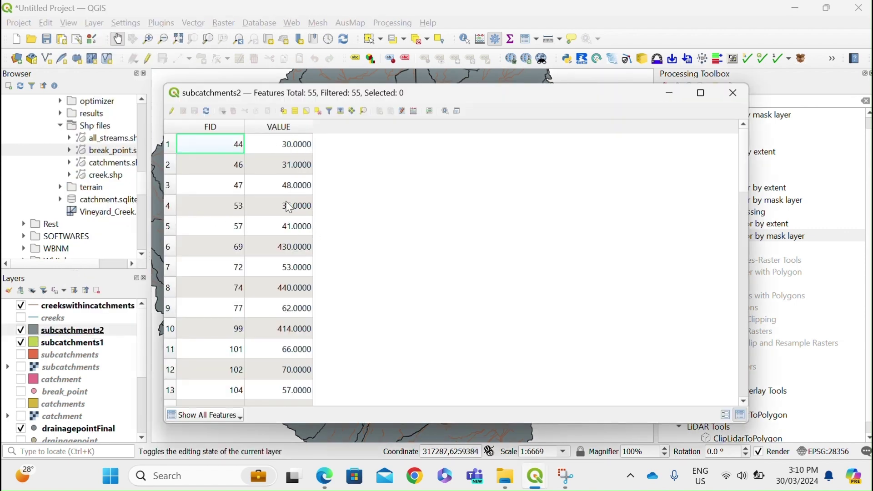
{"action": "scroll", "coordinate": [285, 226], "scroll_direction": "down", "scroll_amount": 14}
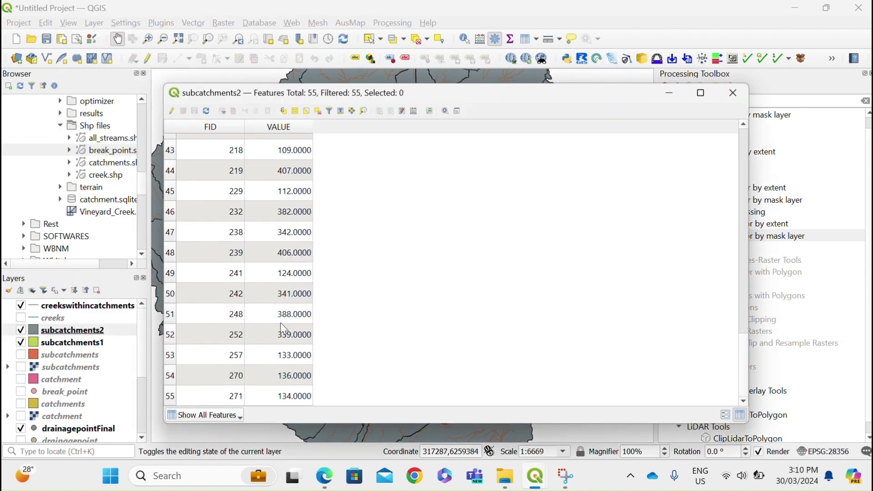
{"action": "scroll", "coordinate": [282, 354], "scroll_direction": "up", "scroll_amount": 14}
{"action": "scroll", "coordinate": [277, 381], "scroll_direction": "down", "scroll_amount": 13}
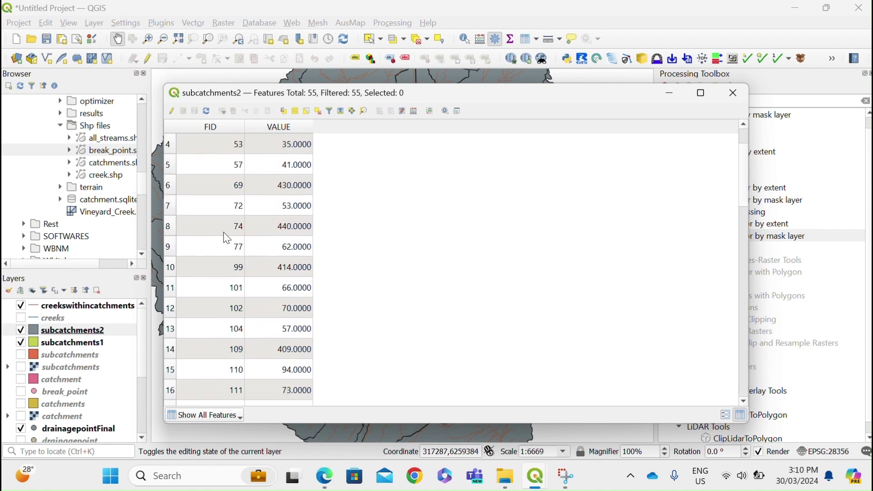
{"action": "scroll", "coordinate": [173, 401], "scroll_direction": "down", "scroll_amount": 1}
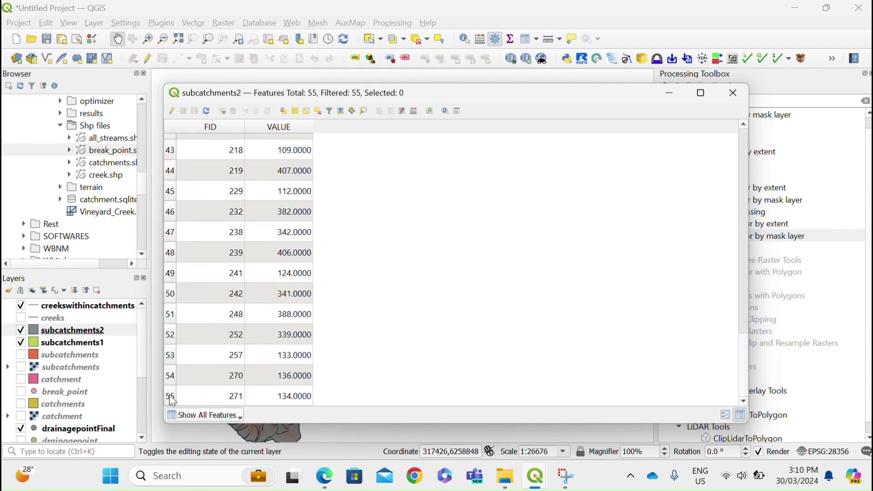
{"action": "left_click_drag", "start_coordinate": [644, 102], "coordinate": [667, 117]}
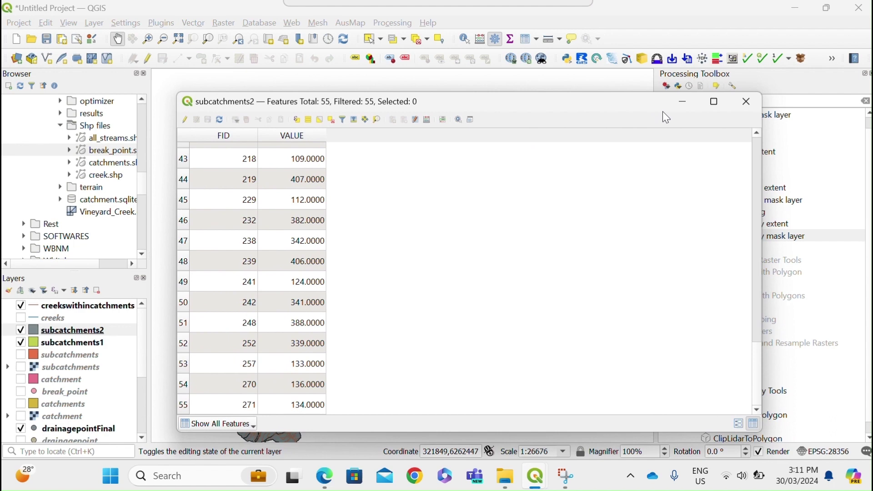
{"action": "left_click", "coordinate": [747, 101]}
- Examine the clipped subcatchment boundaries and creeks across the whole catchment on the map
{"action": "scroll", "coordinate": [325, 336], "scroll_direction": "down", "scroll_amount": 2}
{"action": "left_click_drag", "start_coordinate": [281, 346], "coordinate": [342, 268]}
{"action": "scroll", "coordinate": [343, 268], "scroll_direction": "up", "scroll_amount": 5}
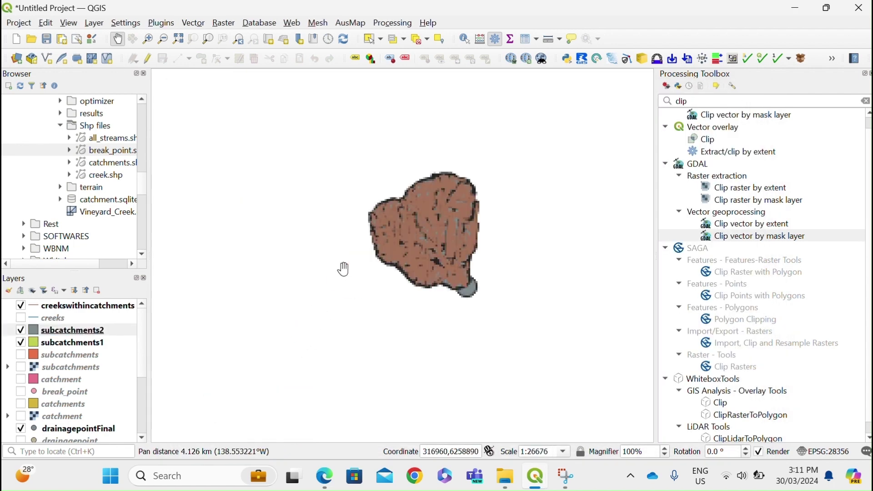
{"action": "scroll", "coordinate": [343, 249], "scroll_direction": "down", "scroll_amount": 3}
{"action": "left_click_drag", "start_coordinate": [431, 220], "coordinate": [391, 236]}
{"action": "scroll", "coordinate": [400, 268], "scroll_direction": "up", "scroll_amount": 1}
{"action": "scroll", "coordinate": [394, 268], "scroll_direction": "up", "scroll_amount": 1}
{"action": "scroll", "coordinate": [391, 237], "scroll_direction": "down", "scroll_amount": 1}
{"action": "scroll", "coordinate": [391, 236], "scroll_direction": "up", "scroll_amount": 1}
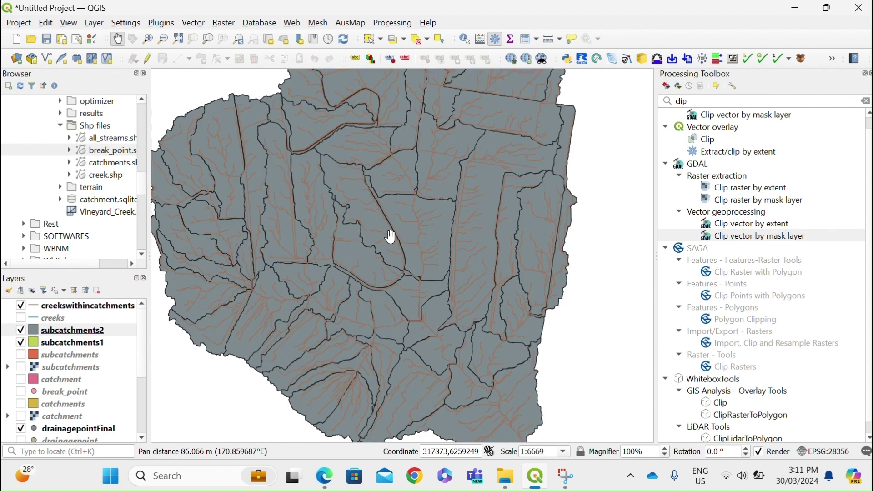
{"action": "scroll", "coordinate": [324, 290], "scroll_direction": "down", "scroll_amount": 1}
{"action": "left_click_drag", "start_coordinate": [301, 277], "coordinate": [313, 285]}
{"action": "left_click_drag", "start_coordinate": [370, 273], "coordinate": [376, 272]}
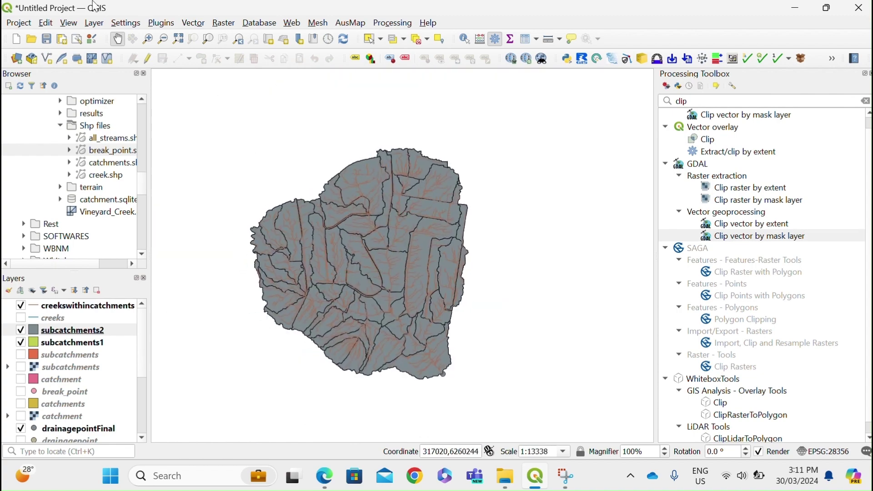
{"action": "left_click", "coordinate": [75, 40]}
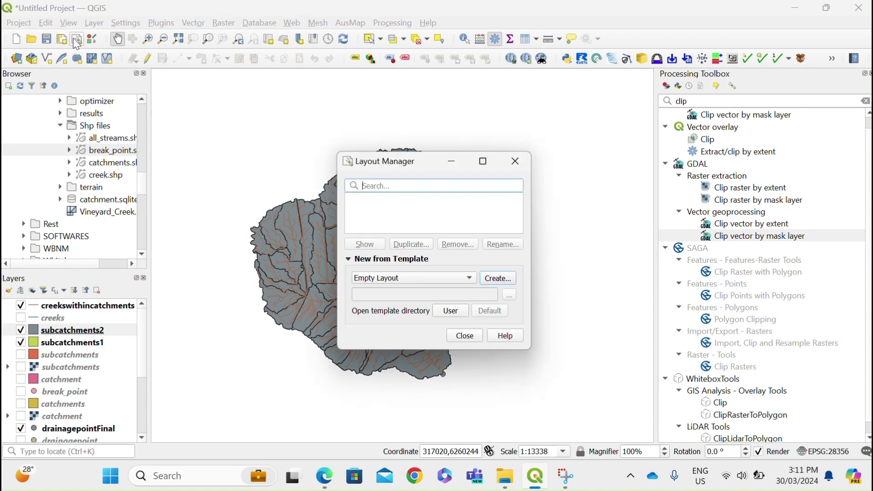
{"action": "key", "text": "Escape"}
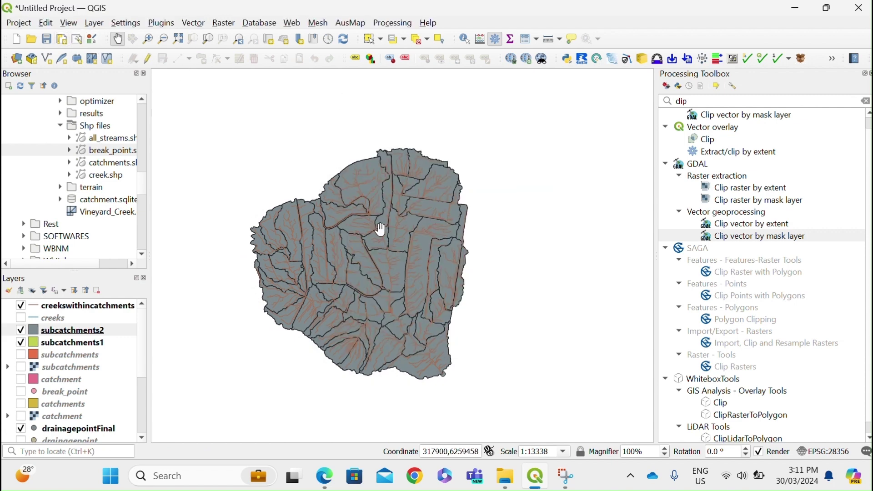
{"action": "left_click_drag", "start_coordinate": [377, 233], "coordinate": [384, 226]}
{"action": "scroll", "coordinate": [384, 226], "scroll_direction": "up", "scroll_amount": 1}
{"action": "scroll", "coordinate": [384, 226], "scroll_direction": "down", "scroll_amount": 1}
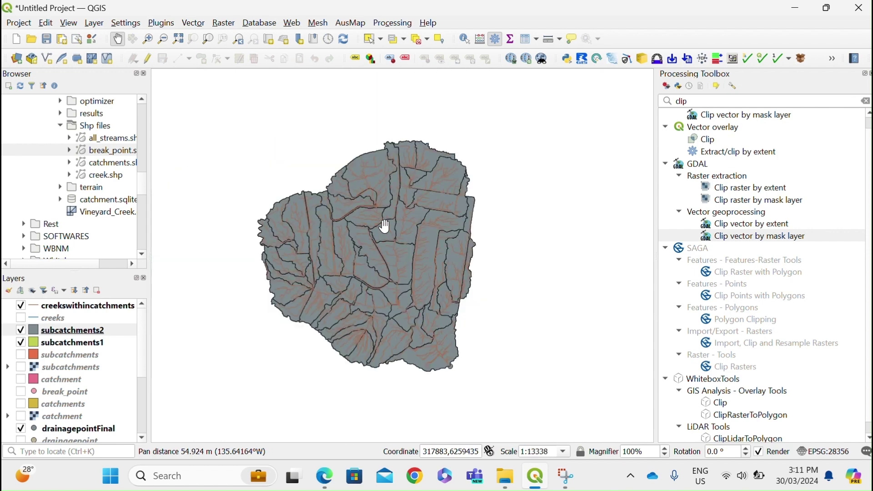
{"action": "left_click_drag", "start_coordinate": [348, 263], "coordinate": [353, 263]}
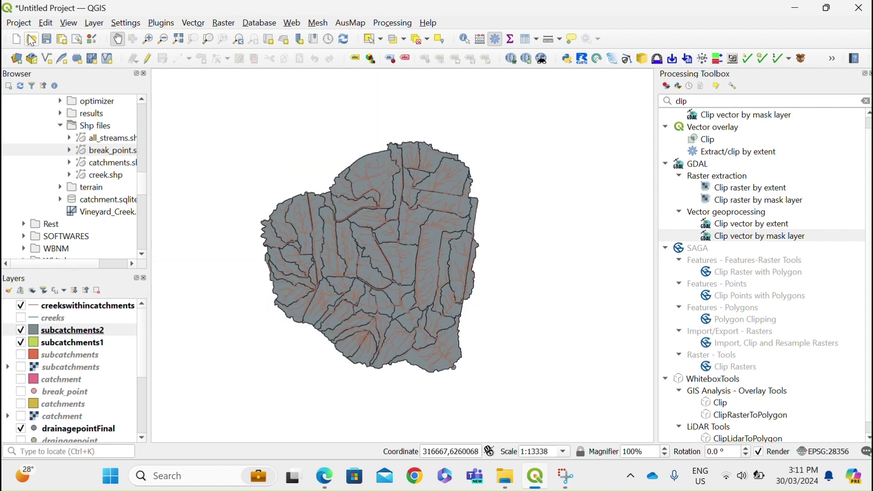
- Create an empty print layout and add a "Please subscribe" label in 67-point MS Shell Dlg 2
{"action": "left_click", "coordinate": [77, 39]}
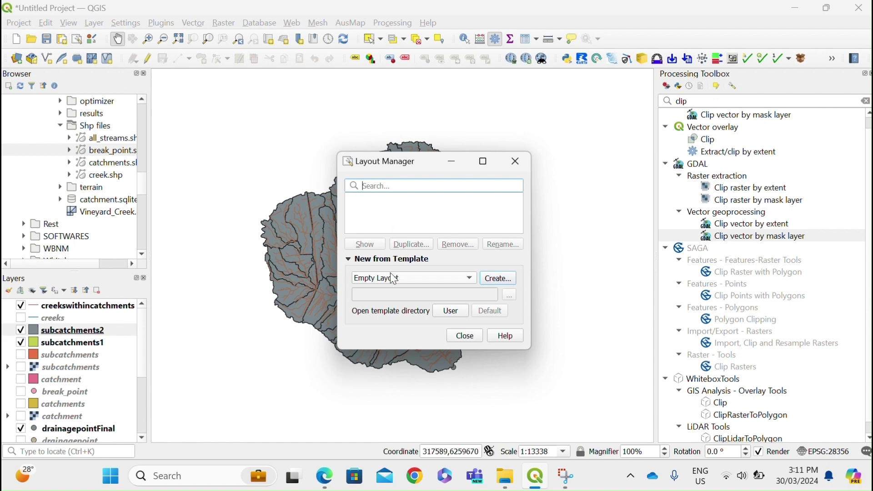
{"action": "left_click", "coordinate": [496, 280]}
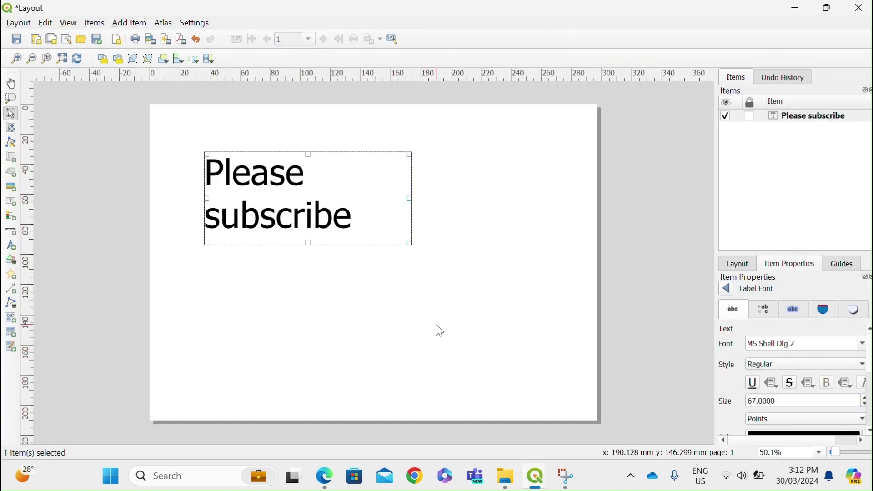
{"action": "left_click", "coordinate": [439, 329]}
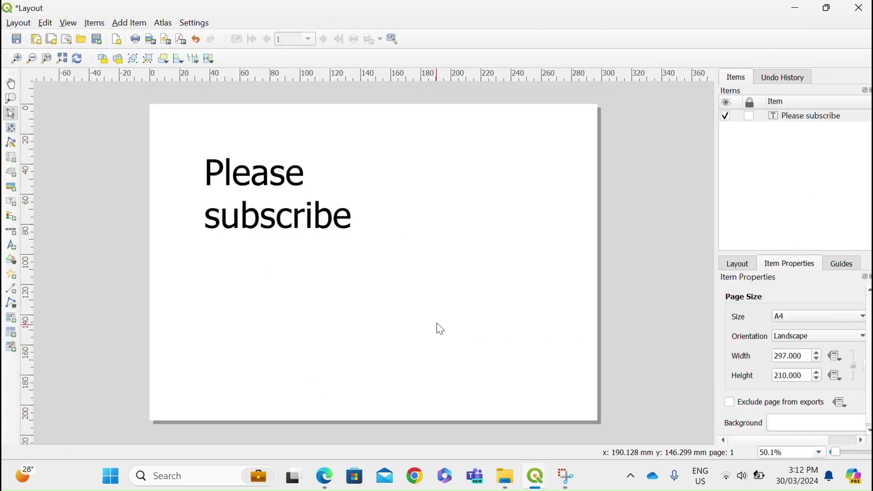